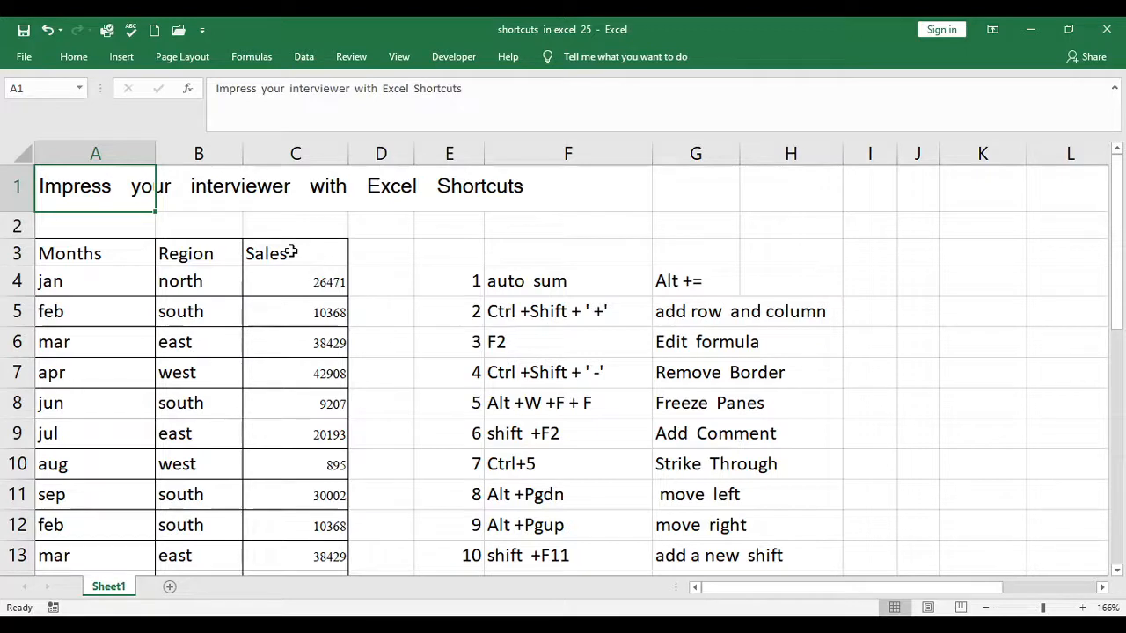
# Examine the monthly sales table down to its end and the formula in total cell C17.
pyautogui.press('Down')
pyautogui.press('Down')
pyautogui.press('Down')
pyautogui.press('Down')
pyautogui.press('Down')
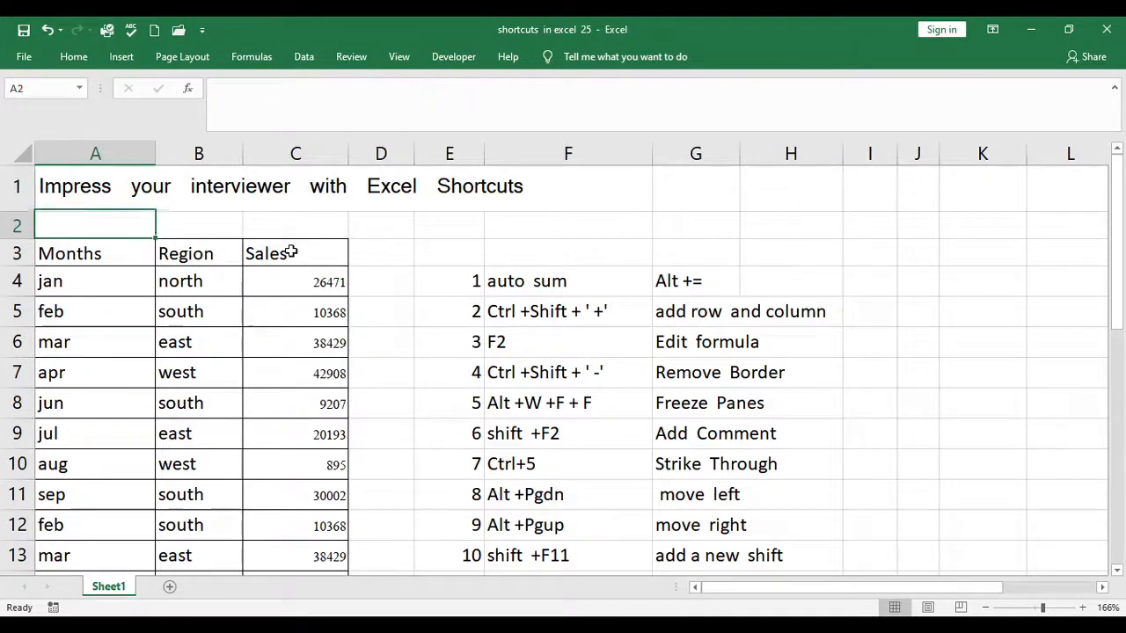
pyautogui.press('Down')
pyautogui.press('Down')
pyautogui.press('Down')
pyautogui.press('Down')
pyautogui.press('Down')
pyautogui.press('Down')
pyautogui.press('Down')
pyautogui.press('Down')
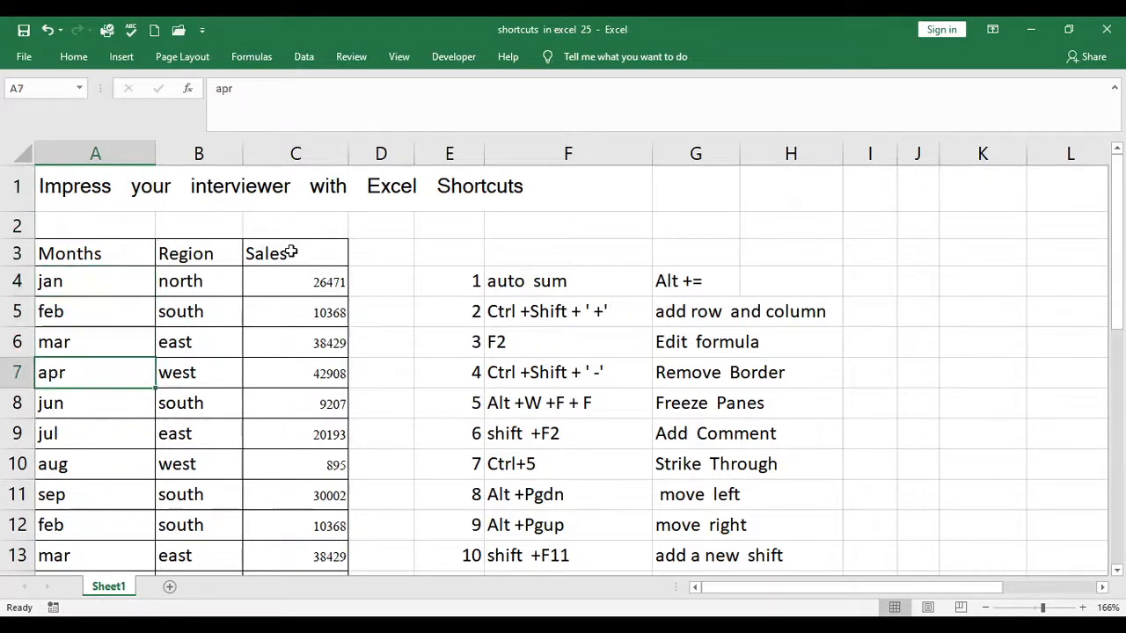
pyautogui.press('Down')
pyautogui.press('Down')
pyautogui.press('Down')
pyautogui.press('Down')
pyautogui.press('Down')
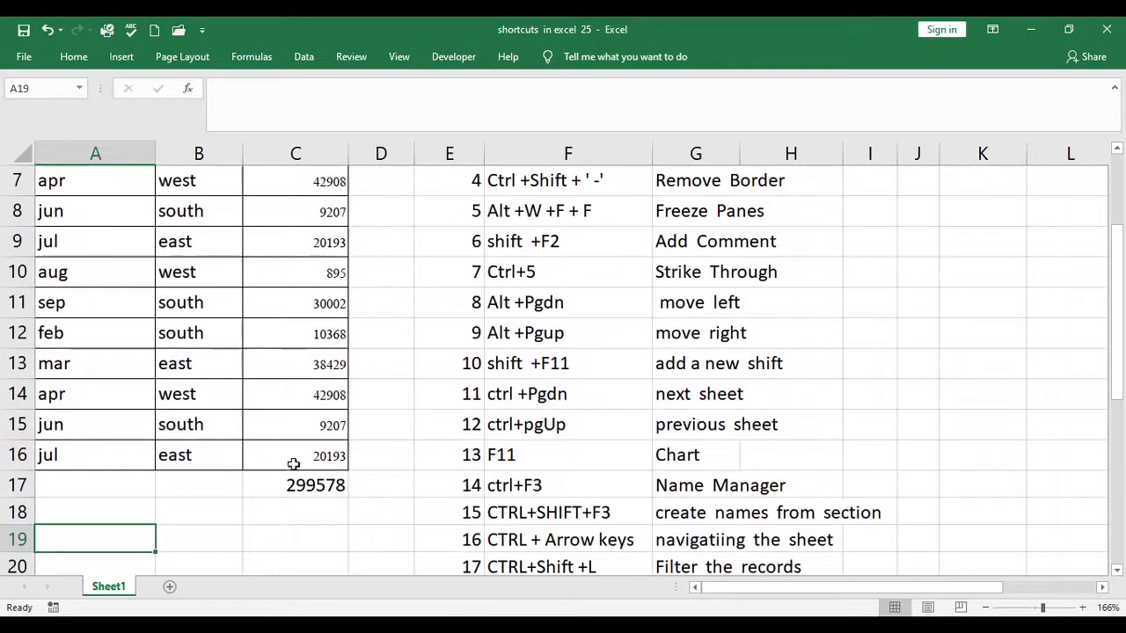
pyautogui.click(314, 488)
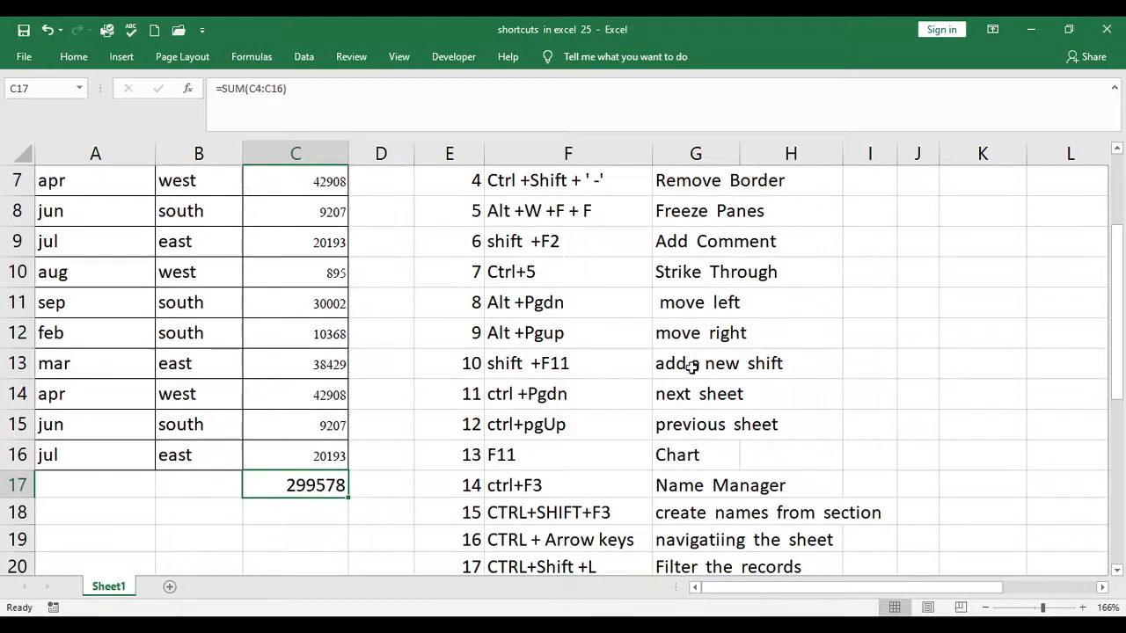
# Review the Sales column values between the title row and the total beneath them.
pyautogui.press('Up')
pyautogui.press('Up')
pyautogui.press('Up')
pyautogui.press('Up')
pyautogui.press('Up')
pyautogui.press('Up')
pyautogui.press('Up')
pyautogui.press('Up')
pyautogui.press('Up')
pyautogui.press('Up')
pyautogui.press('Up')
pyautogui.press('Up')
pyautogui.press('Up')
pyautogui.press('Up')
pyautogui.press('Up')
pyautogui.press('Up')
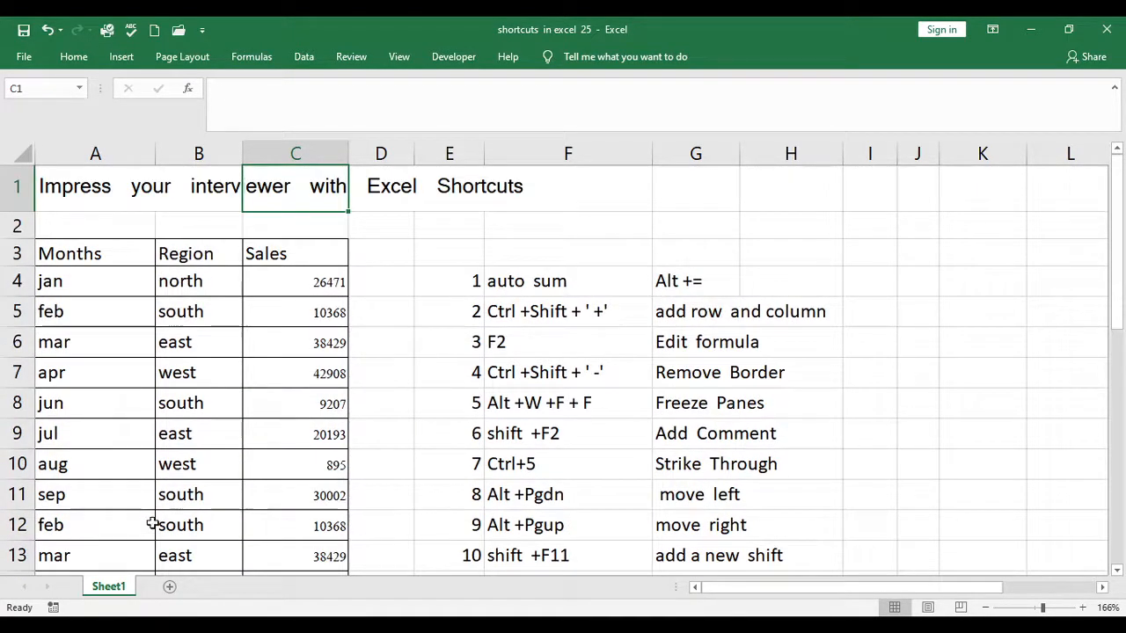
pyautogui.press('Down')
pyautogui.press('Down')
pyautogui.press('Down')
pyautogui.press('Down')
pyautogui.press('Down')
pyautogui.press('Down')
pyautogui.press('Down')
pyautogui.press('Down')
pyautogui.press('Down')
pyautogui.press('Down')
pyautogui.press('Down')
pyautogui.press('Down')
pyautogui.press('Down')
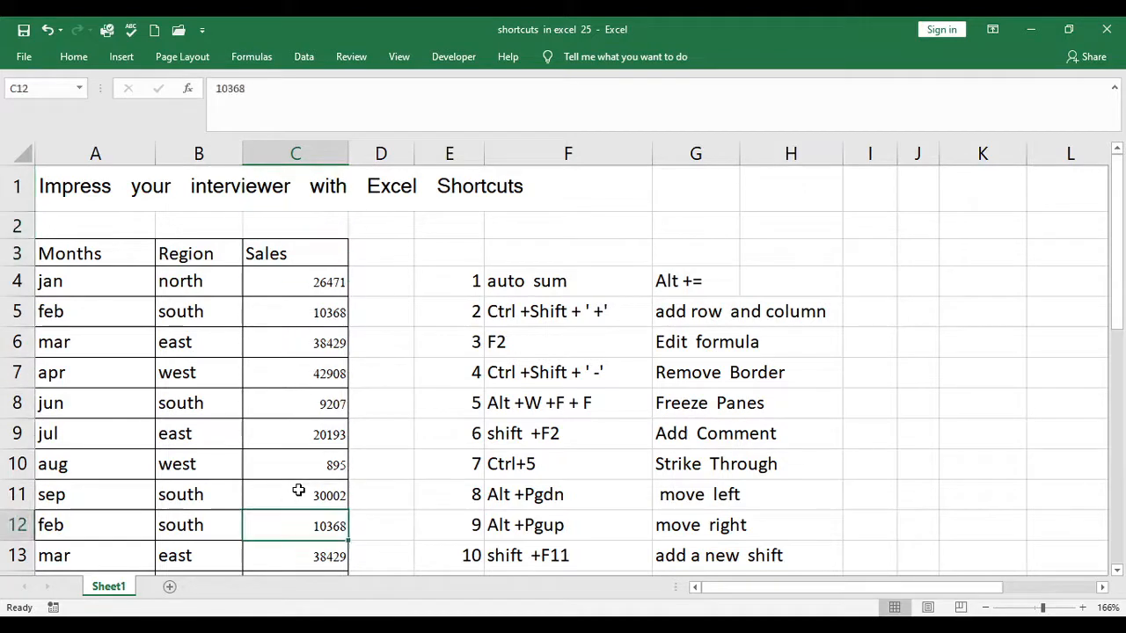
pyautogui.press('Down')
pyautogui.press('Down')
pyautogui.press('Down')
pyautogui.press('Down')
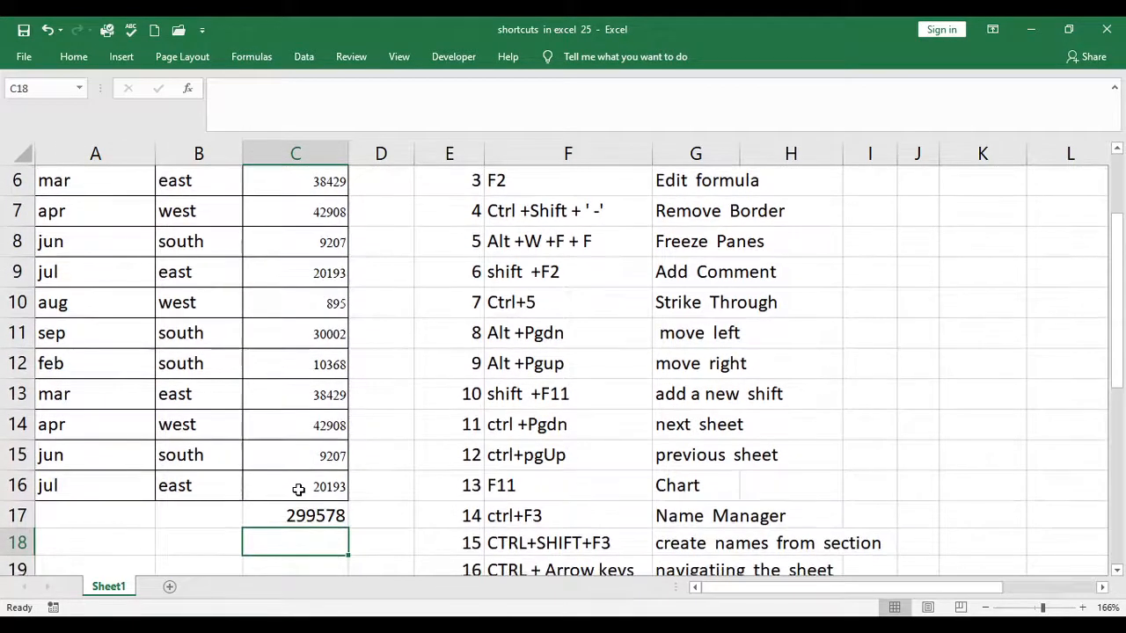
pyautogui.press('Up')
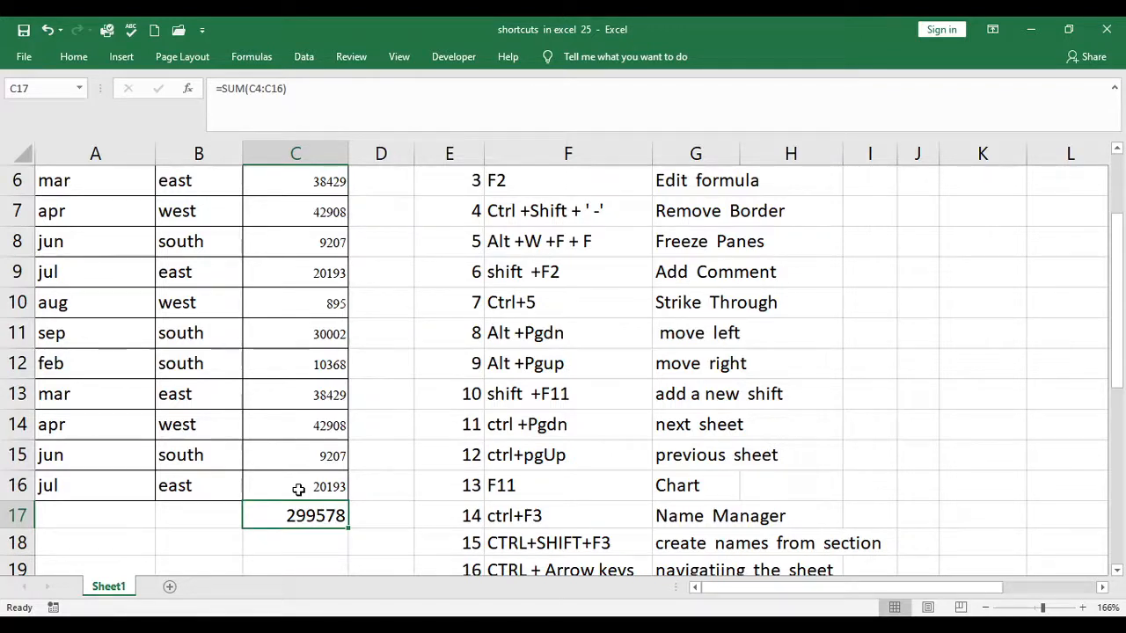
pyautogui.press('Up')
pyautogui.press('Up')
pyautogui.press('Up')
pyautogui.press('Up')
pyautogui.press('Up')
pyautogui.press('Up')
pyautogui.press('Up')
pyautogui.press('Up')
pyautogui.press('Up')
pyautogui.press('Up')
pyautogui.press('Up')
pyautogui.press('Up')
pyautogui.press('Up')
pyautogui.press('Up')
pyautogui.press('Up')
pyautogui.press('Up')
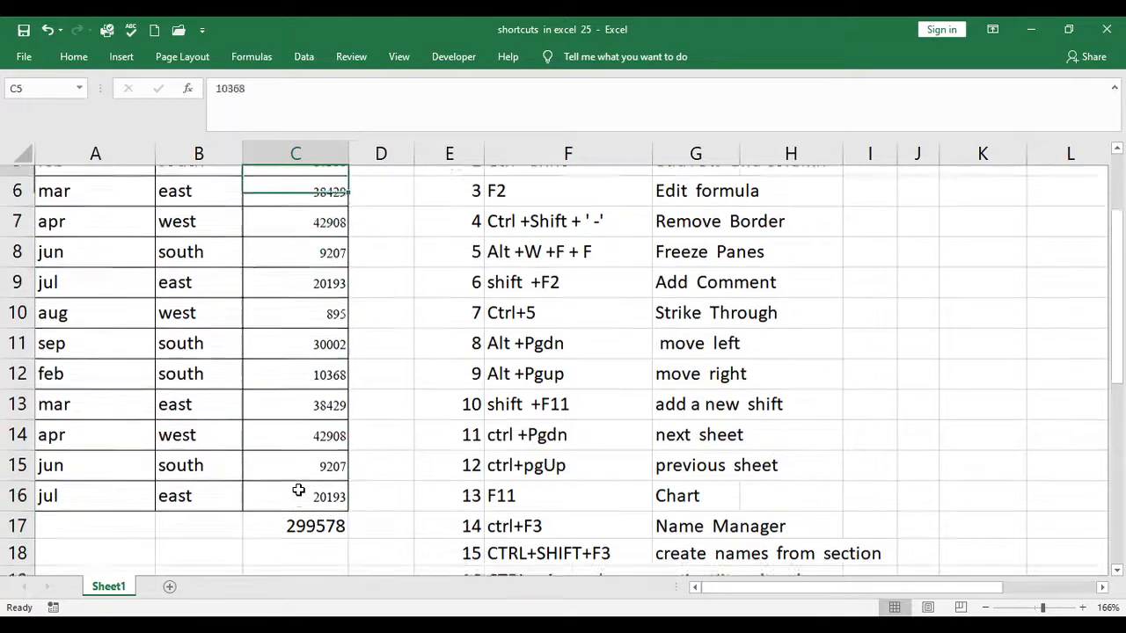
pyautogui.press('Down')
pyautogui.press('Down')
pyautogui.press('Down')
pyautogui.press('Down')
pyautogui.press('Down')
pyautogui.press('Down')
pyautogui.press('Down')
pyautogui.press('Down')
pyautogui.press('Down')
pyautogui.press('Down')
pyautogui.press('Down')
pyautogui.press('Down')
pyautogui.press('Down')
pyautogui.press('Down')
pyautogui.press('Down')
pyautogui.press('Down')
pyautogui.press('Down')
pyautogui.press('Down')
pyautogui.press('Down')
pyautogui.press('Down')
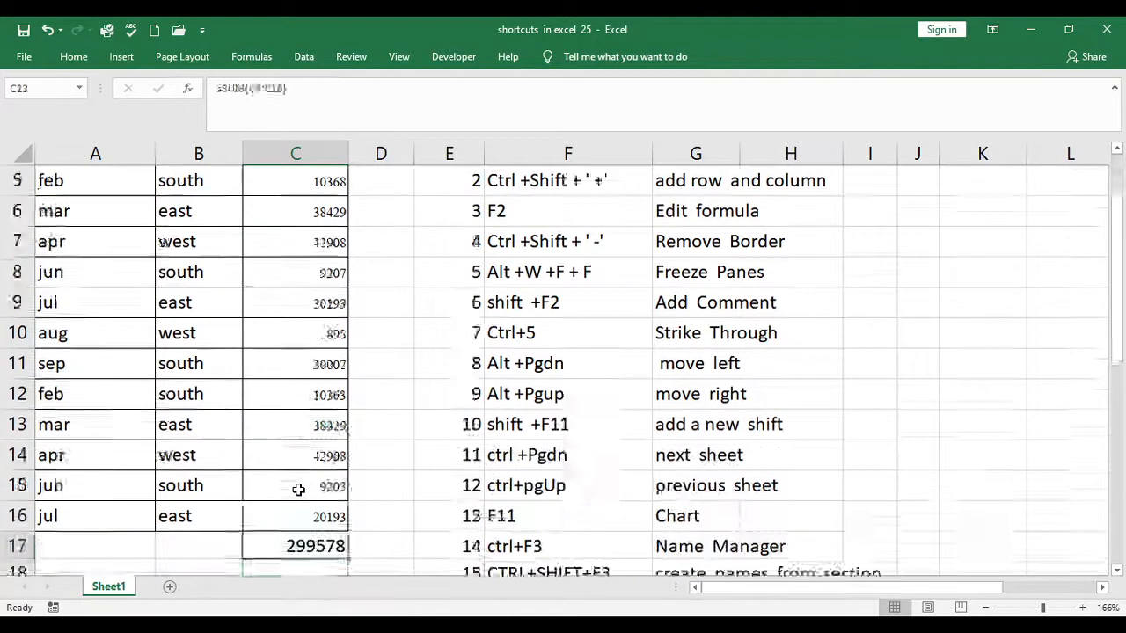
pyautogui.press('Up')
pyautogui.press('Up')
pyautogui.press('Up')
pyautogui.press('Up')
pyautogui.press('Up')
pyautogui.press('Up')
pyautogui.press('Up')
pyautogui.press('Up')
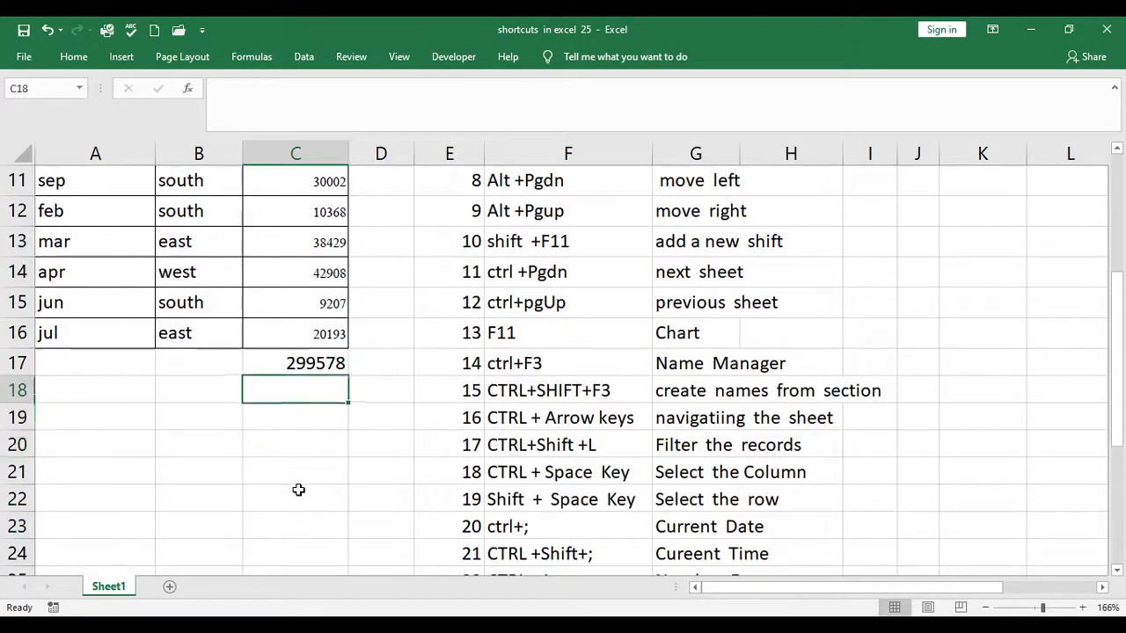
pyautogui.press('Down')
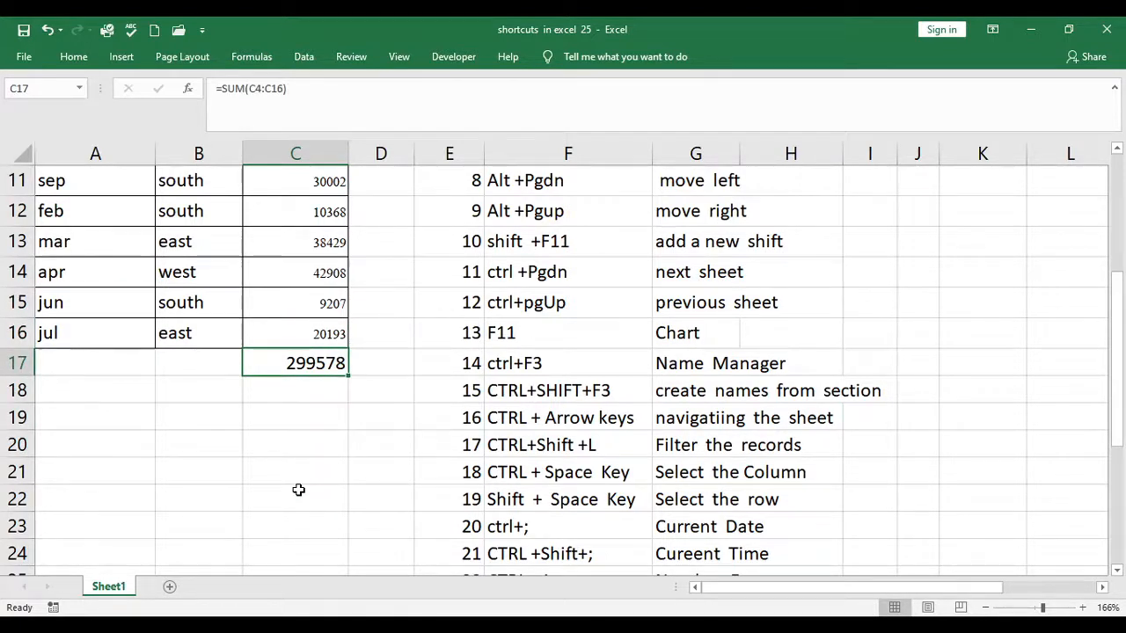
# Clear the total in C17 and insert an AutoSum of C4:C16 in its place.
pyautogui.press('BackSpace')
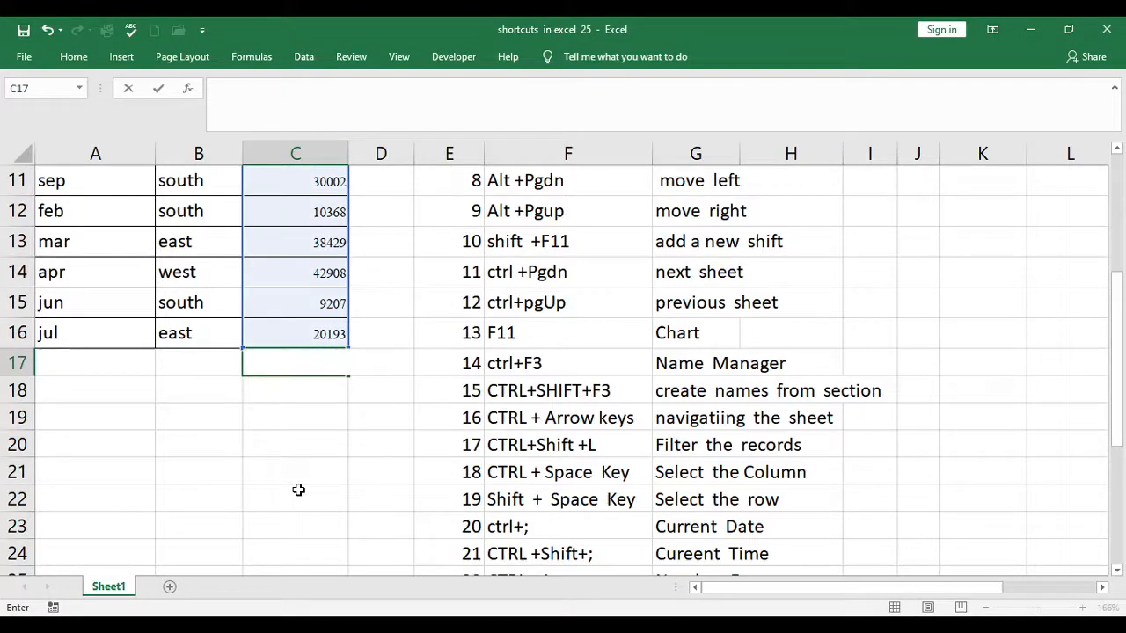
pyautogui.press('Escape')
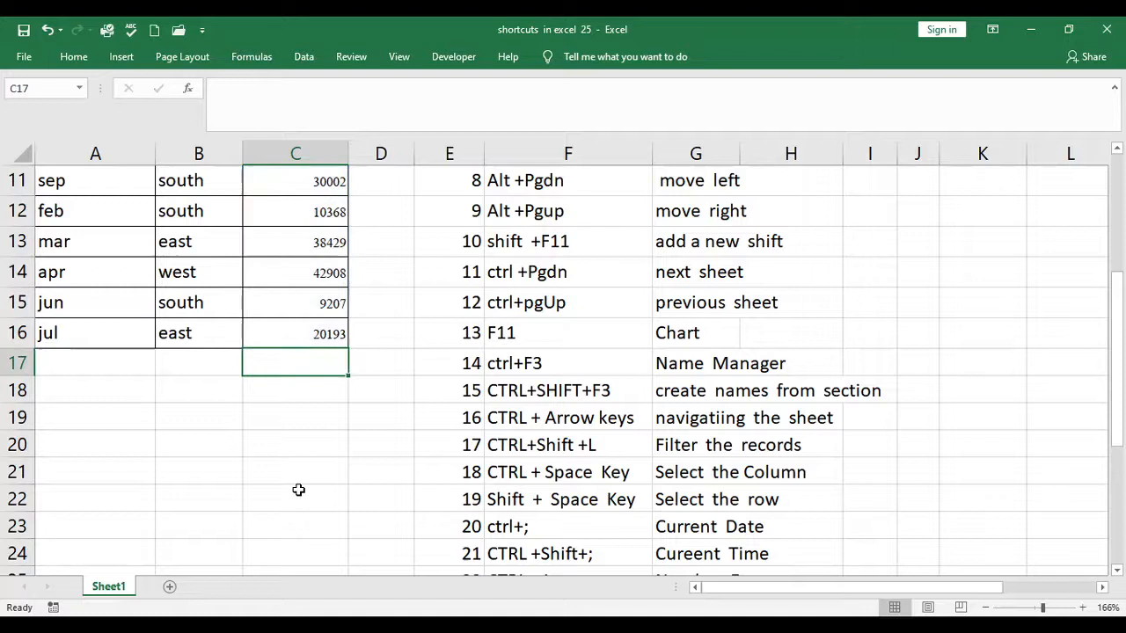
pyautogui.click(350, 435)
pyautogui.click(279, 360)
pyautogui.hotkey('alt', '=')
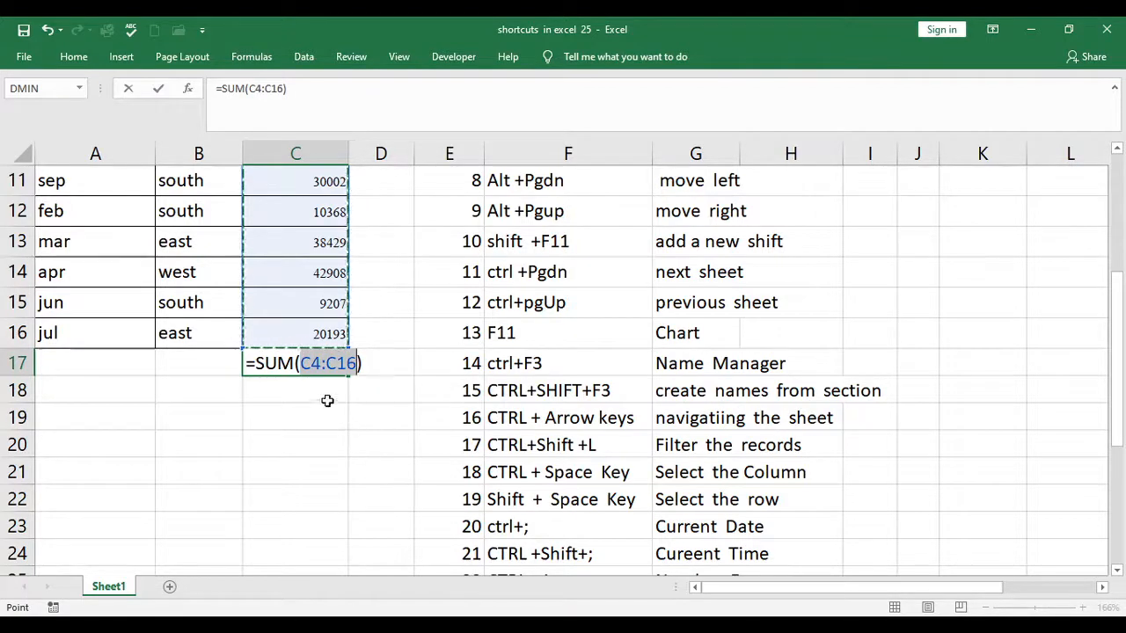
# Try C6 as the start of the sum range, restore it to C4 and confirm the formula in C17.
pyautogui.click(322, 363)
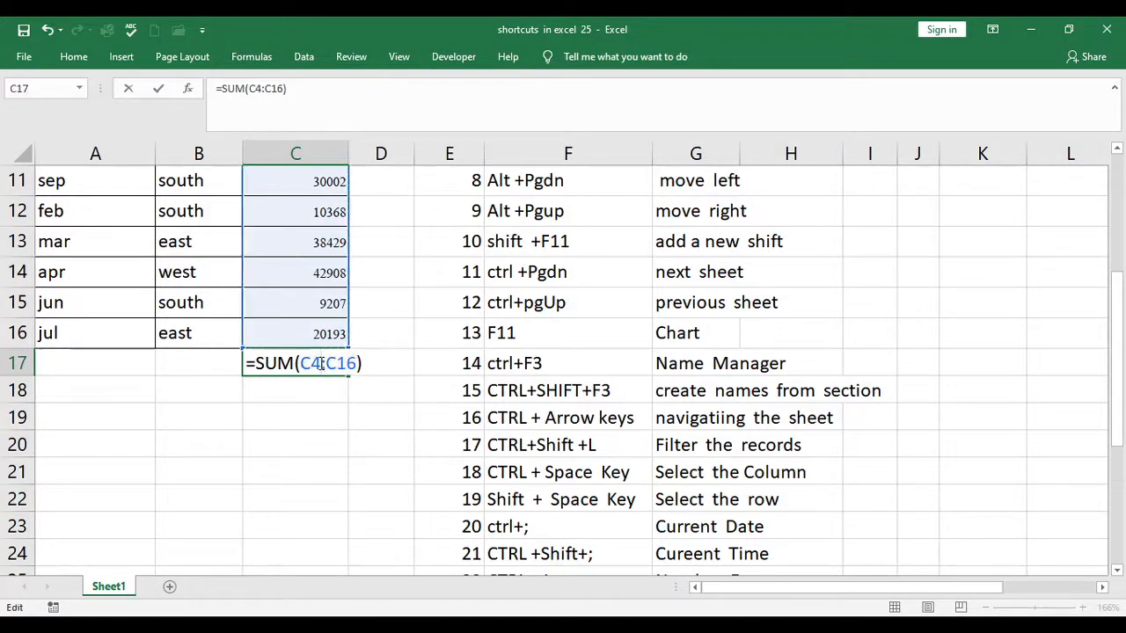
pyautogui.press('BackSpace')
pyautogui.write('6')
pyautogui.press('BackSpace')
pyautogui.write('4')
pyautogui.press('Return')
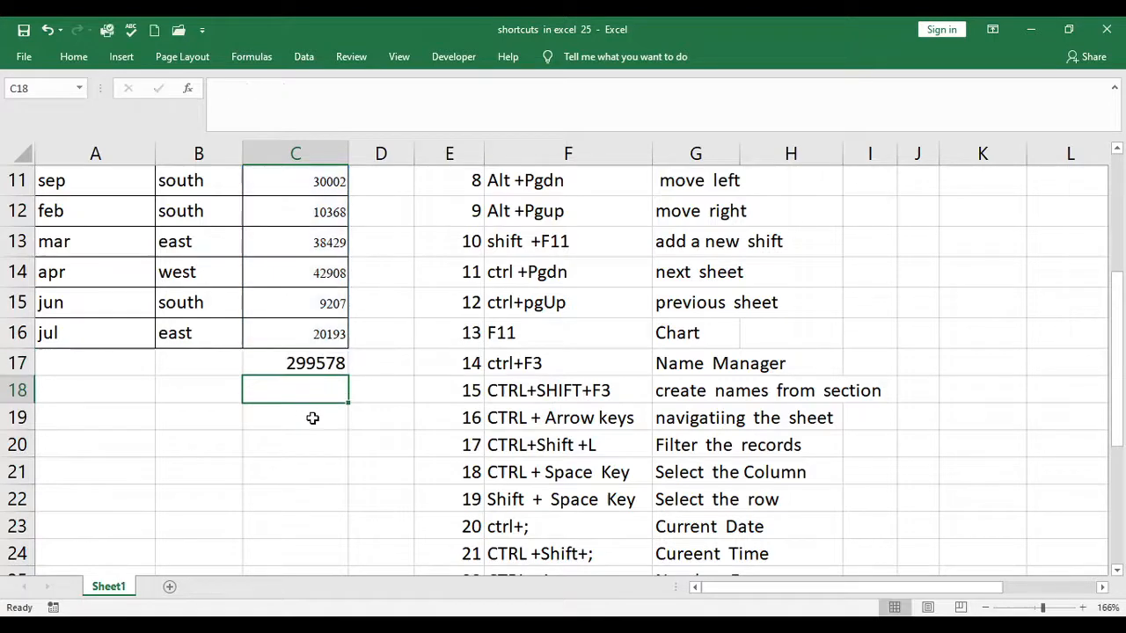
# Insert a blank column before the Sales column and a blank row above the jan record.
pyautogui.click(388, 351)
pyautogui.press('Up')
pyautogui.press('Up')
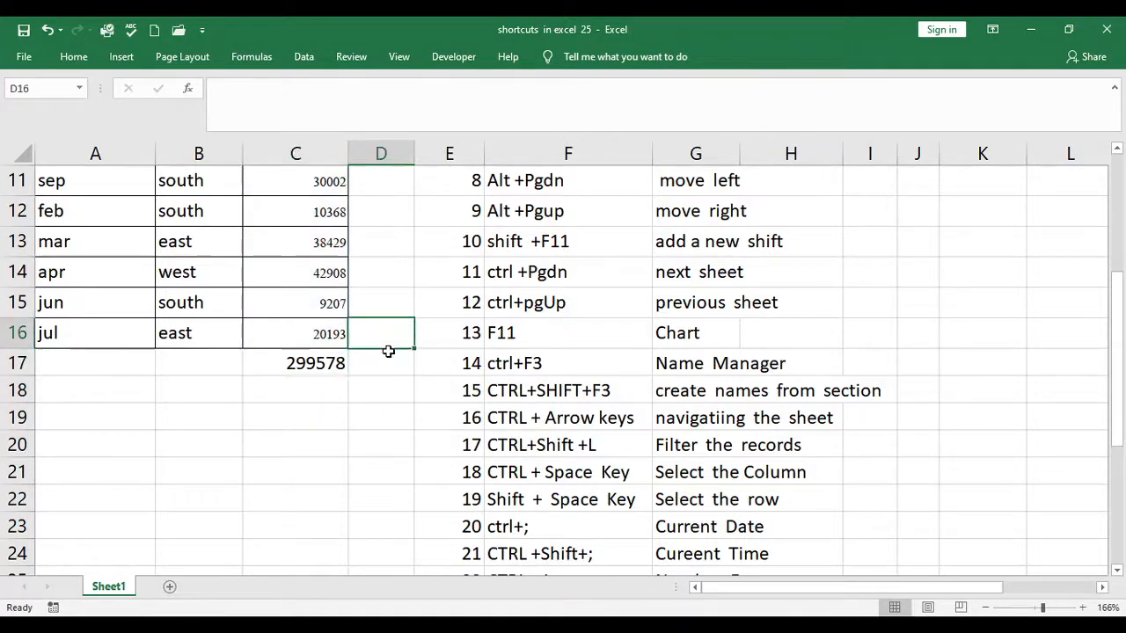
pyautogui.hotkey('ctrl', 'Up')
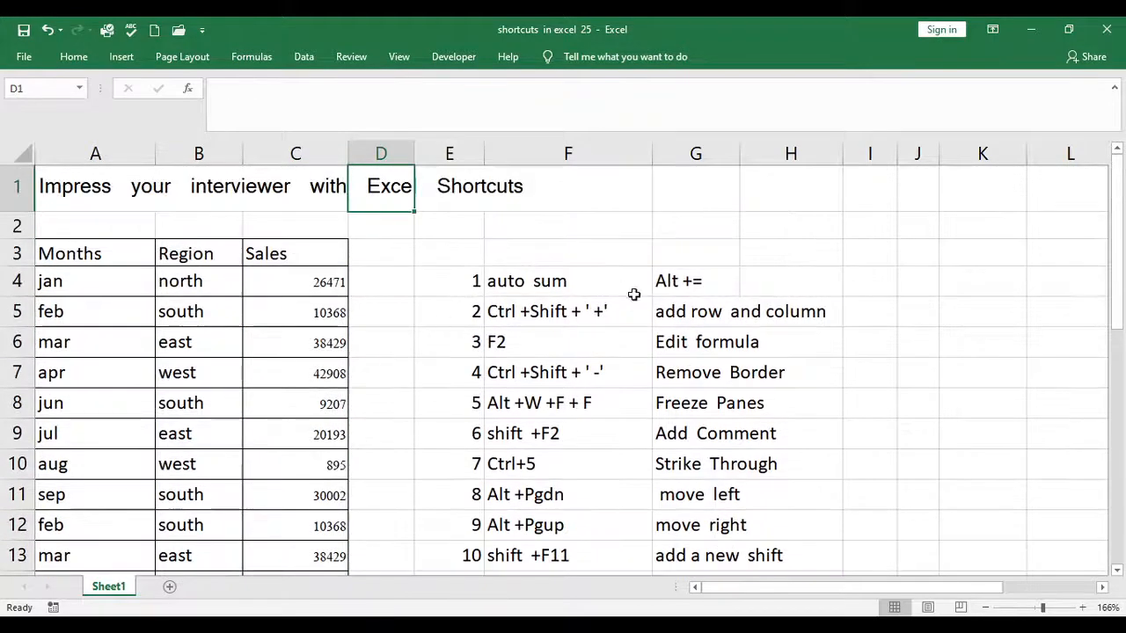
pyautogui.click(560, 310)
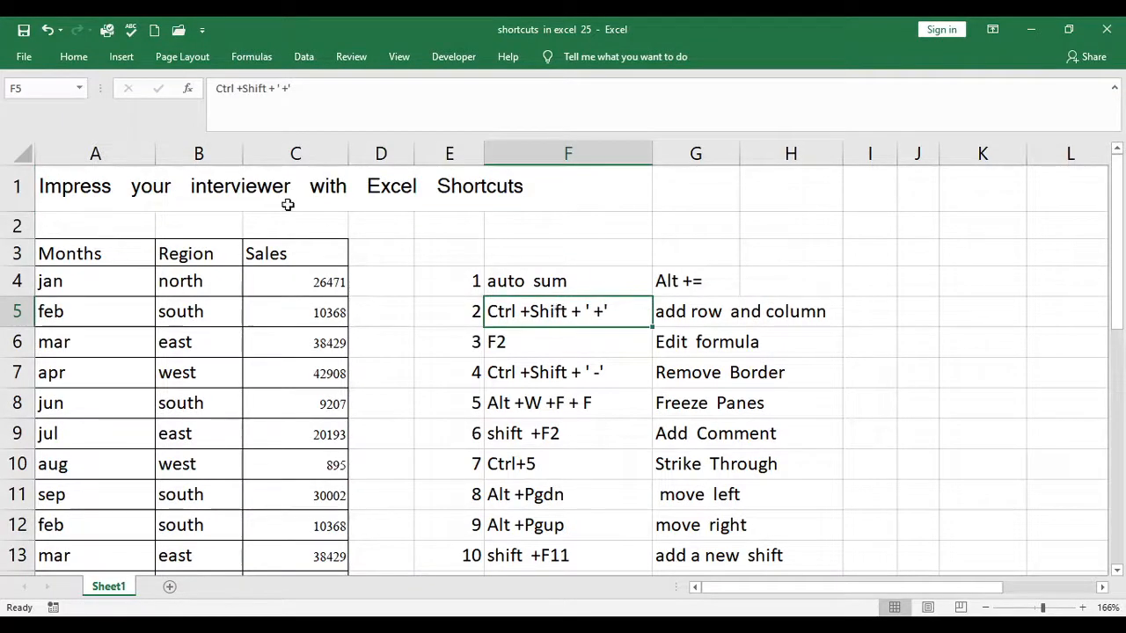
pyautogui.click(278, 142)
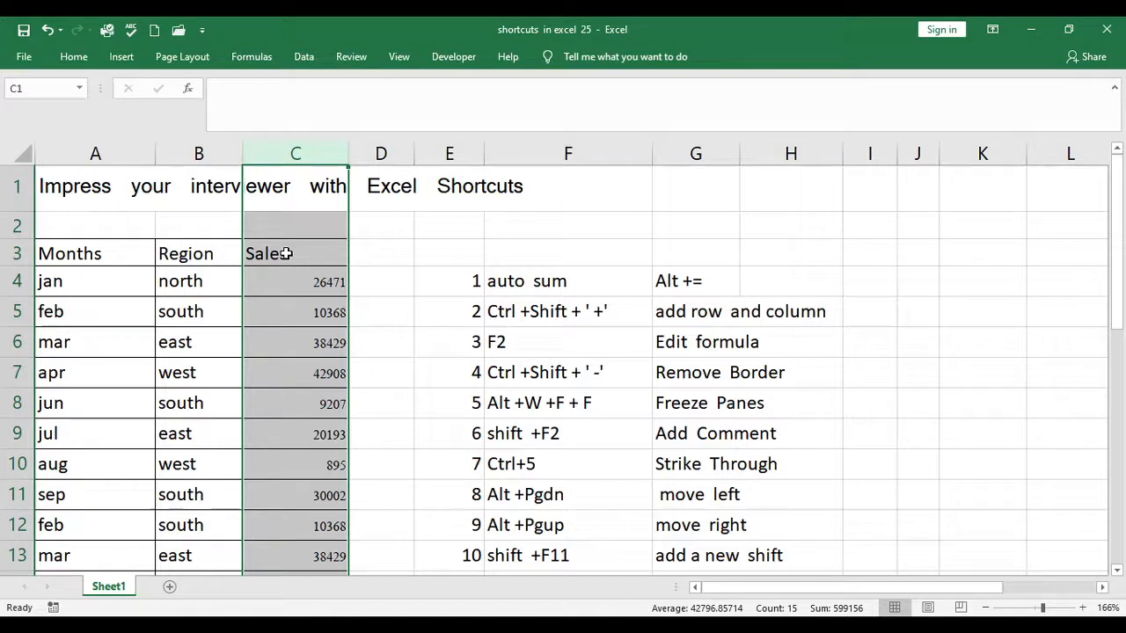
pyautogui.hotkey('ctrl', 'shift', '+')
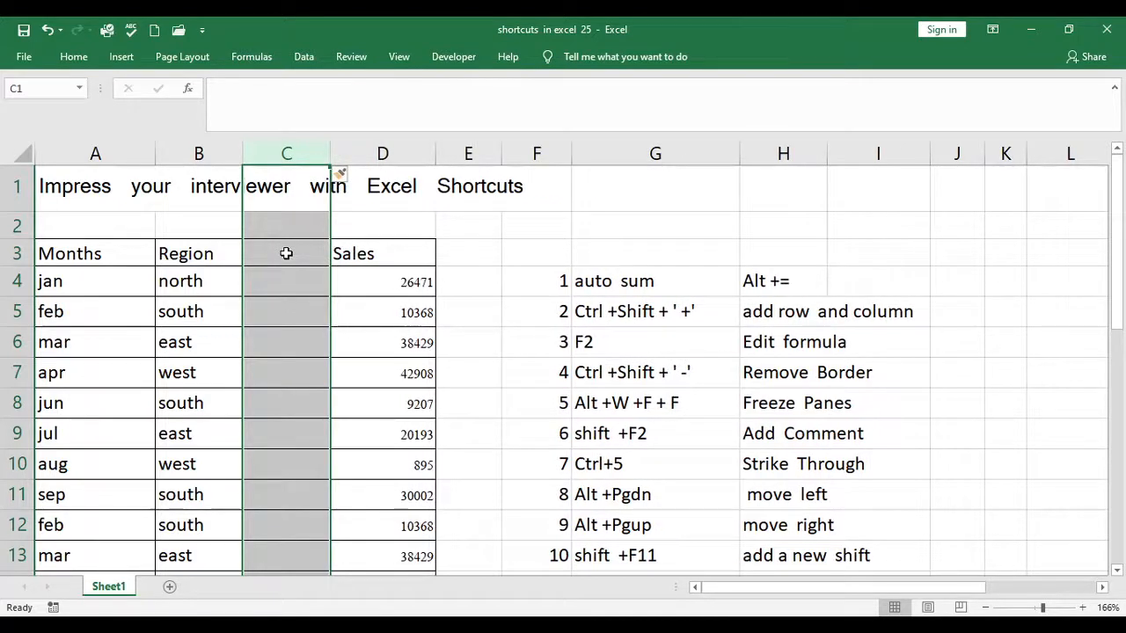
pyautogui.click(12, 281)
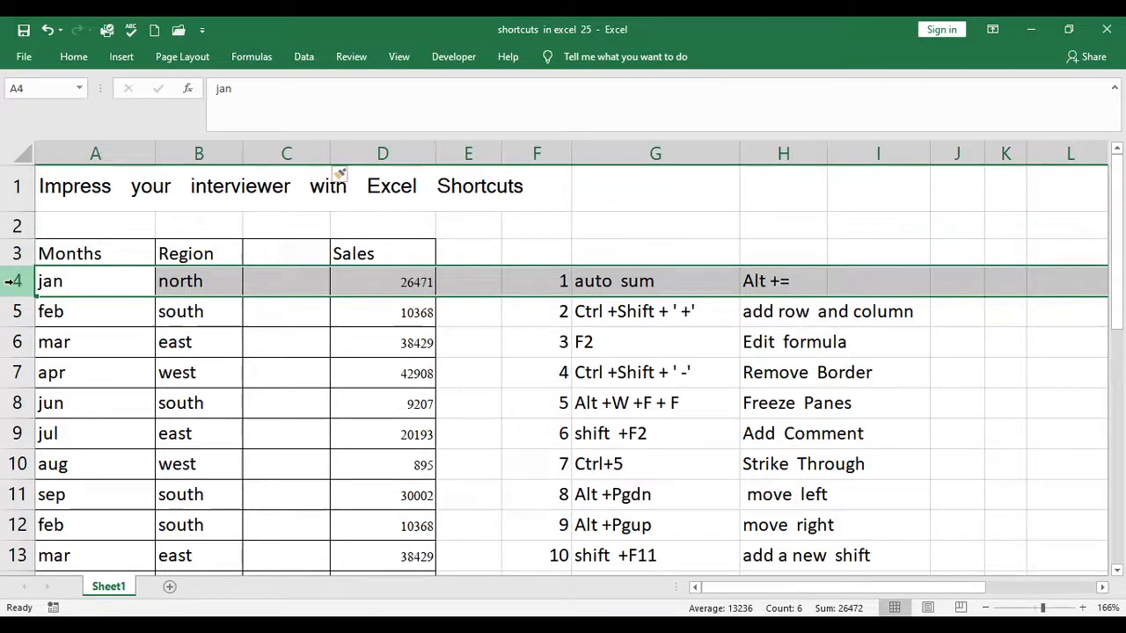
pyautogui.hotkey('ctrl', 'shift', '+')
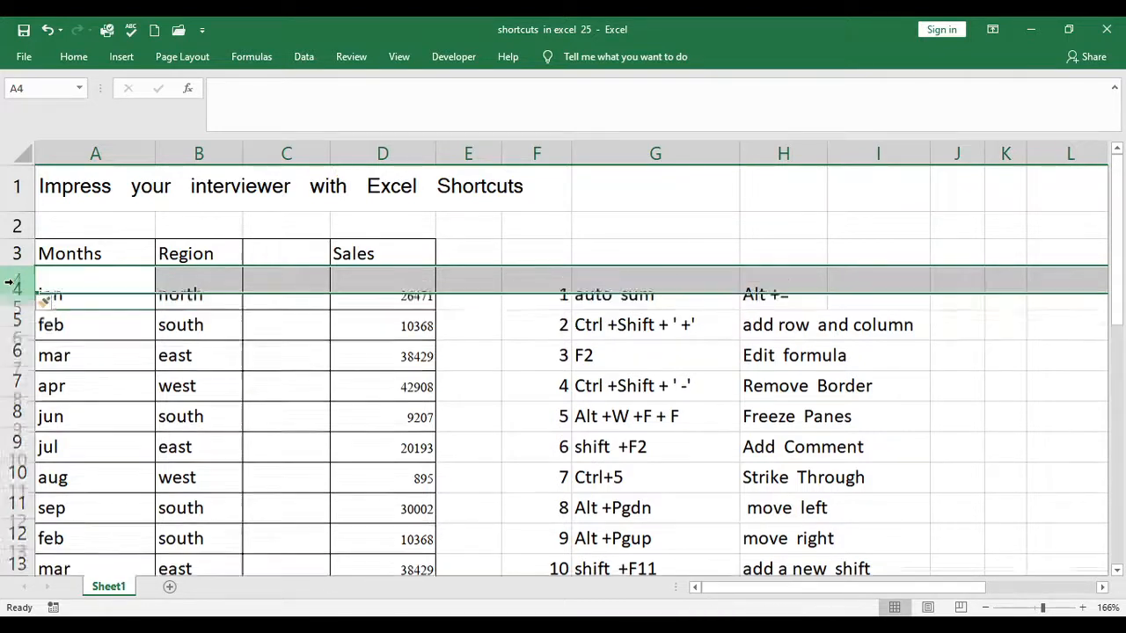
# Delete the blank column C and the blank row 4 from the sales table.
pyautogui.click(283, 144)
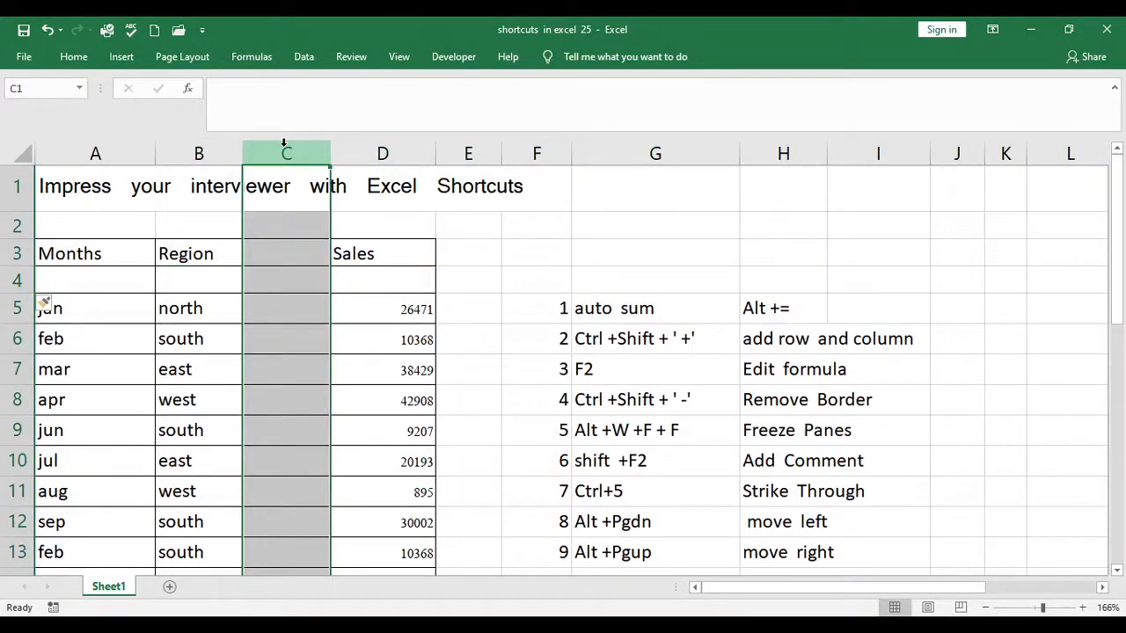
pyautogui.hotkey('ctrl', '-')
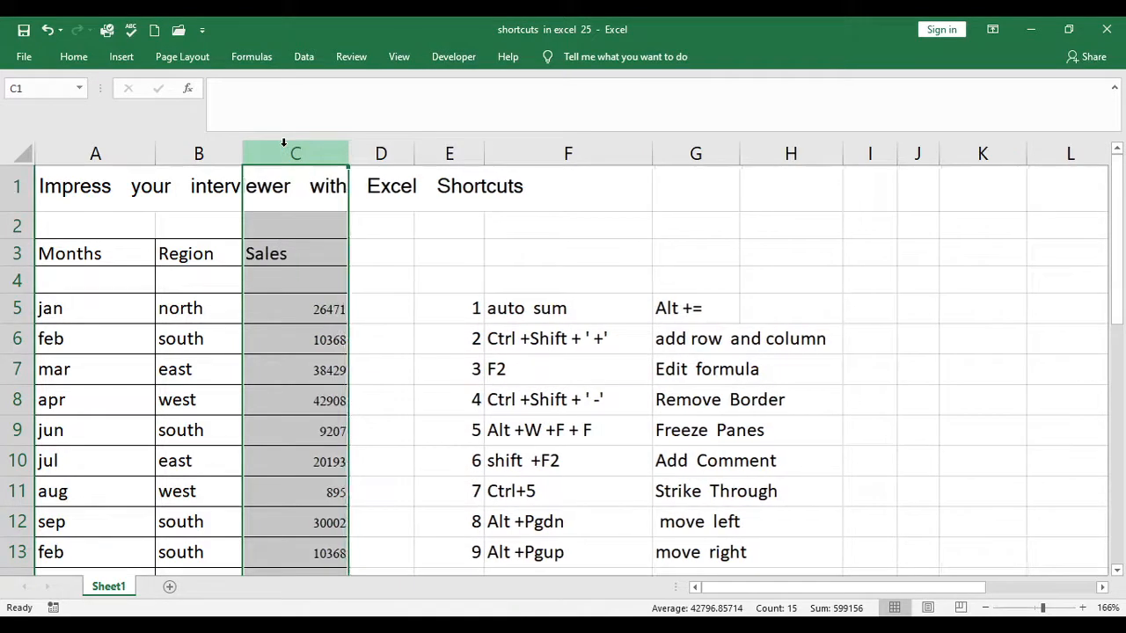
pyautogui.click(3, 280)
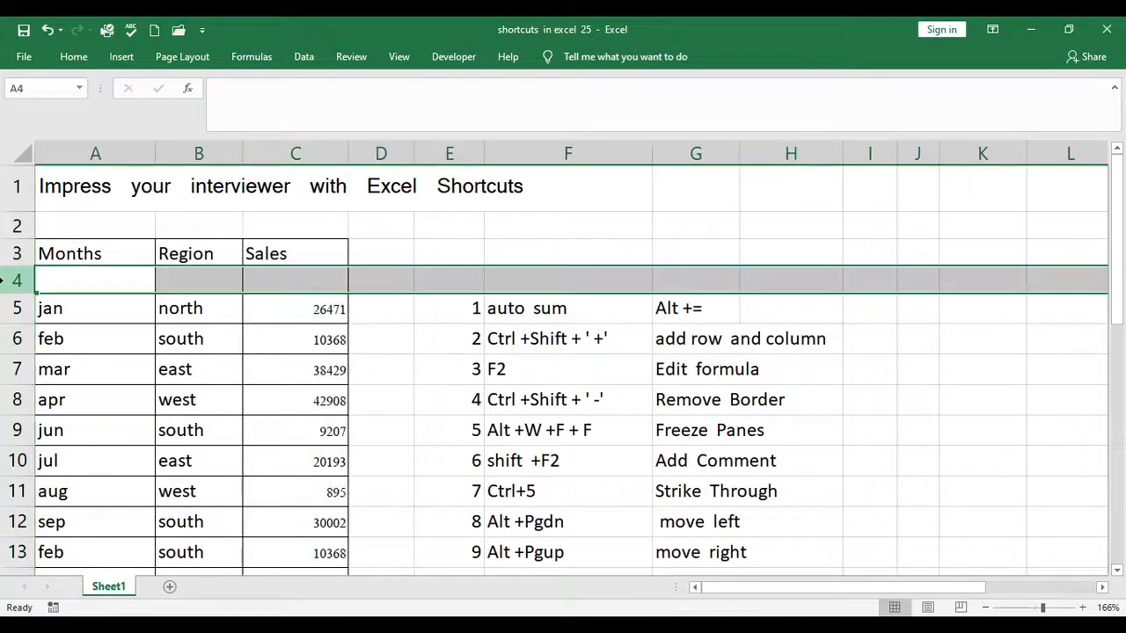
pyautogui.hotkey('ctrl', '-')
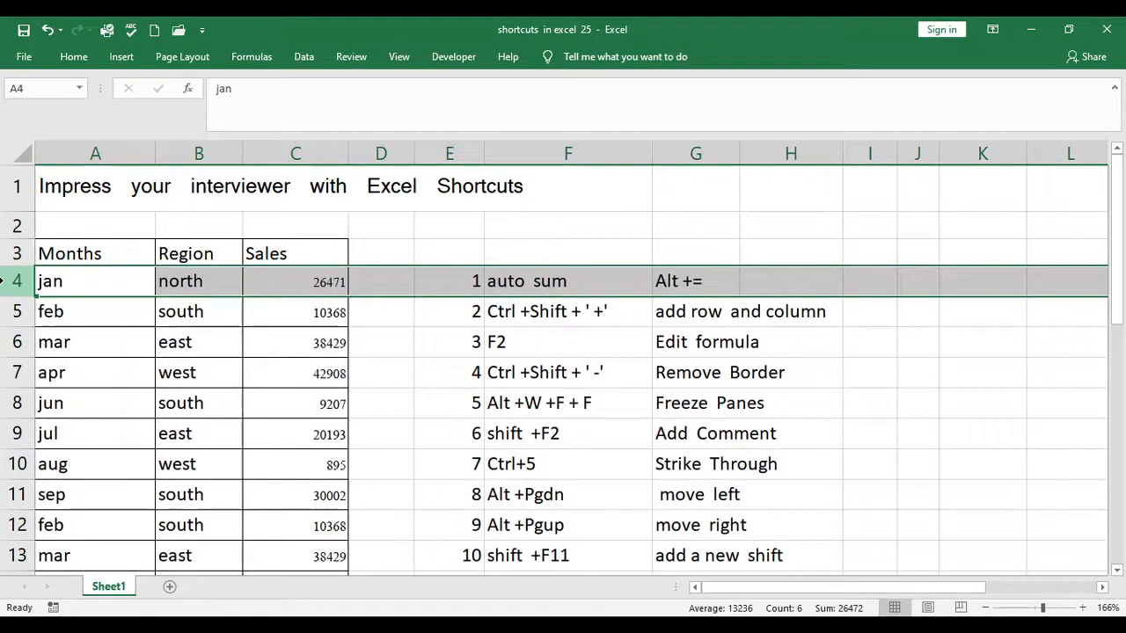
# Edit the total formula in C17 to =SUM(C6:C16) and confirm it.
pyautogui.press('Down')
pyautogui.press('Down')
pyautogui.press('Down')
pyautogui.press('Down')
pyautogui.press('Down')
pyautogui.press('Down')
pyautogui.press('Down')
pyautogui.press('Down')
pyautogui.press('Down')
pyautogui.press('Down')
pyautogui.press('Down')
pyautogui.press('Down')
pyautogui.press('Down')
pyautogui.press('Down')
pyautogui.press('Down')
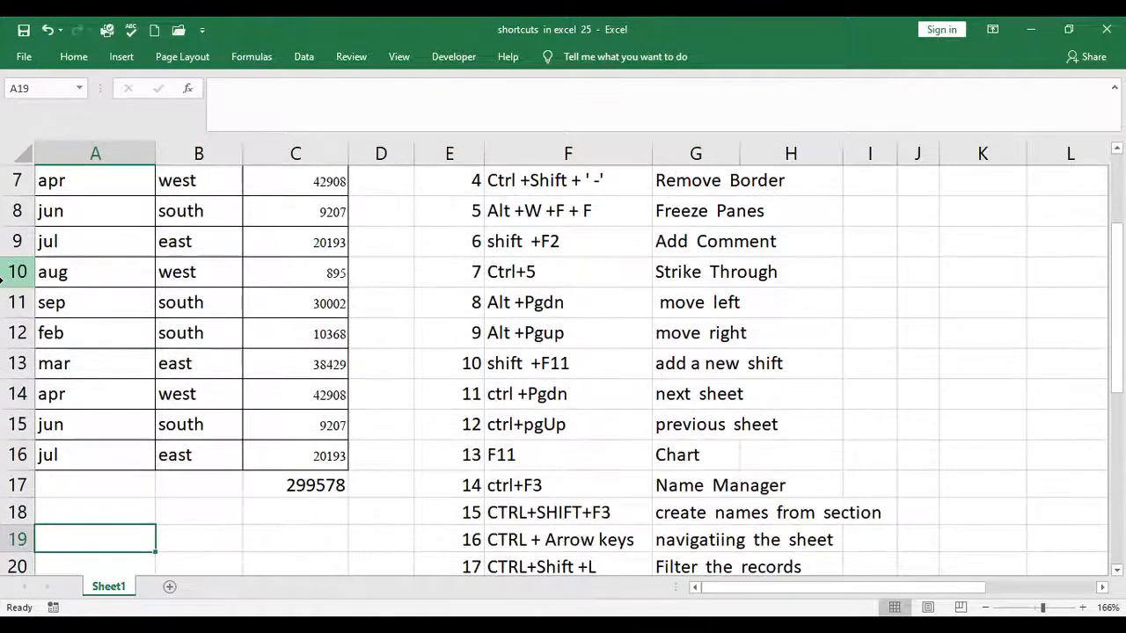
pyautogui.press('Up')
pyautogui.press('Up')
pyautogui.press('Right')
pyautogui.press('Right')
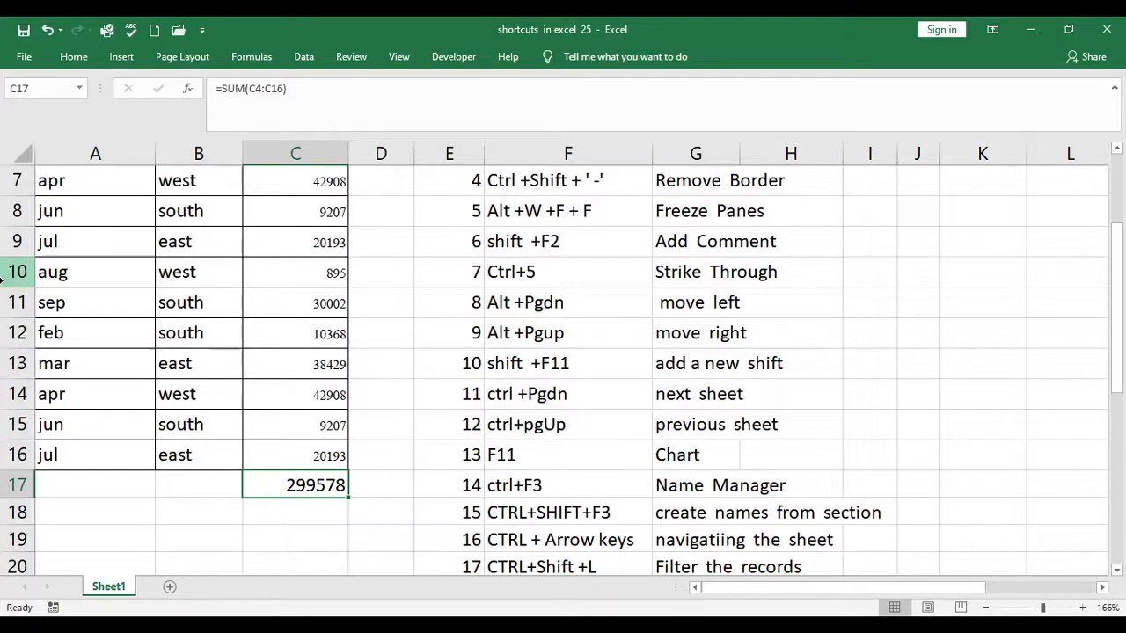
pyautogui.press('F2')
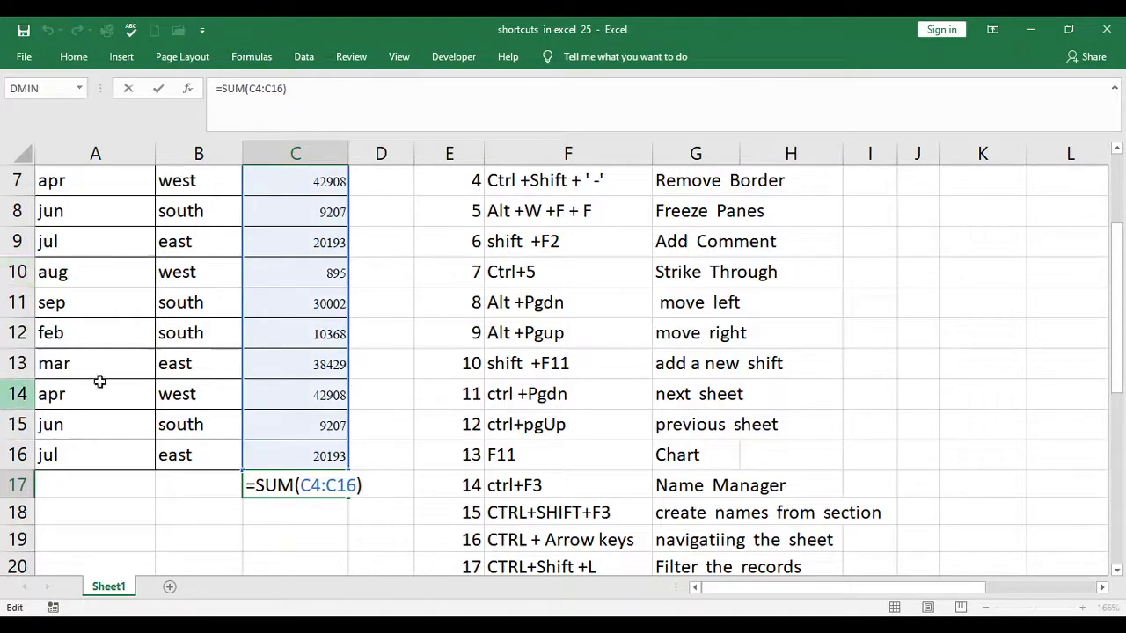
pyautogui.click(321, 489)
pyautogui.press('BackSpace')
pyautogui.write('6')
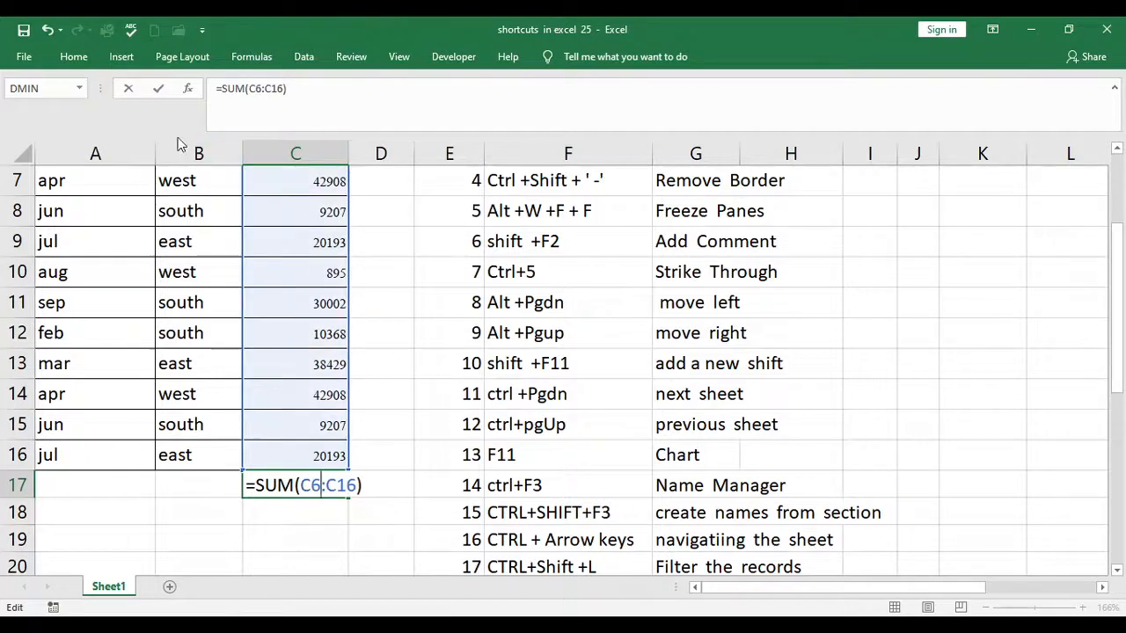
pyautogui.click(161, 85)
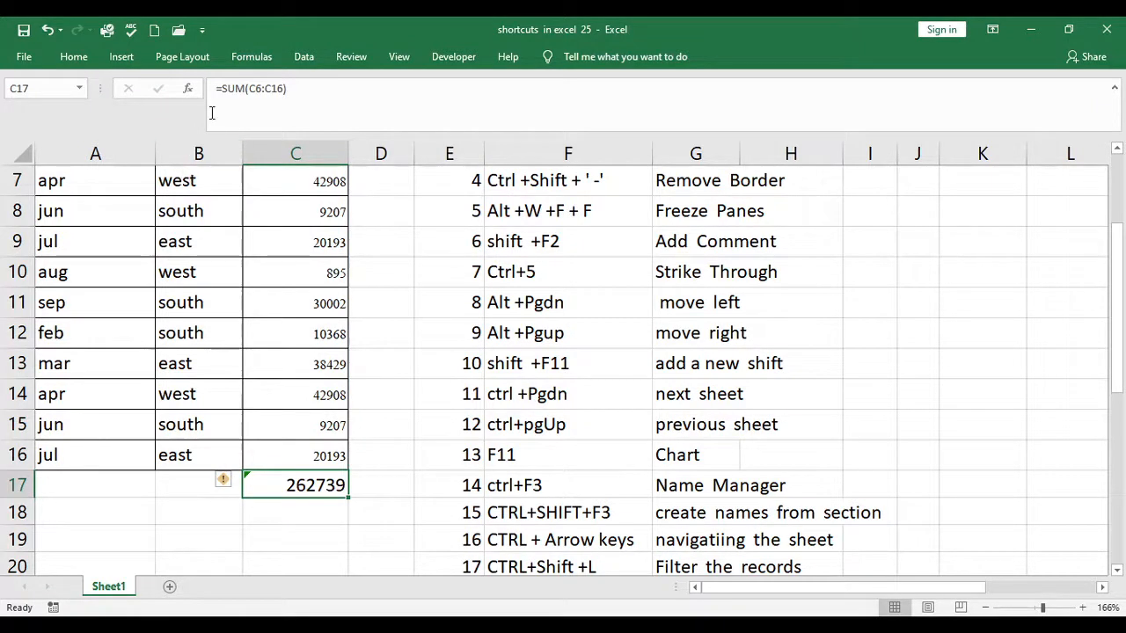
# Replace SUM with MIN in the C17 formula so it reads =MIN(C6:C16), and confirm it.
pyautogui.click(248, 88)
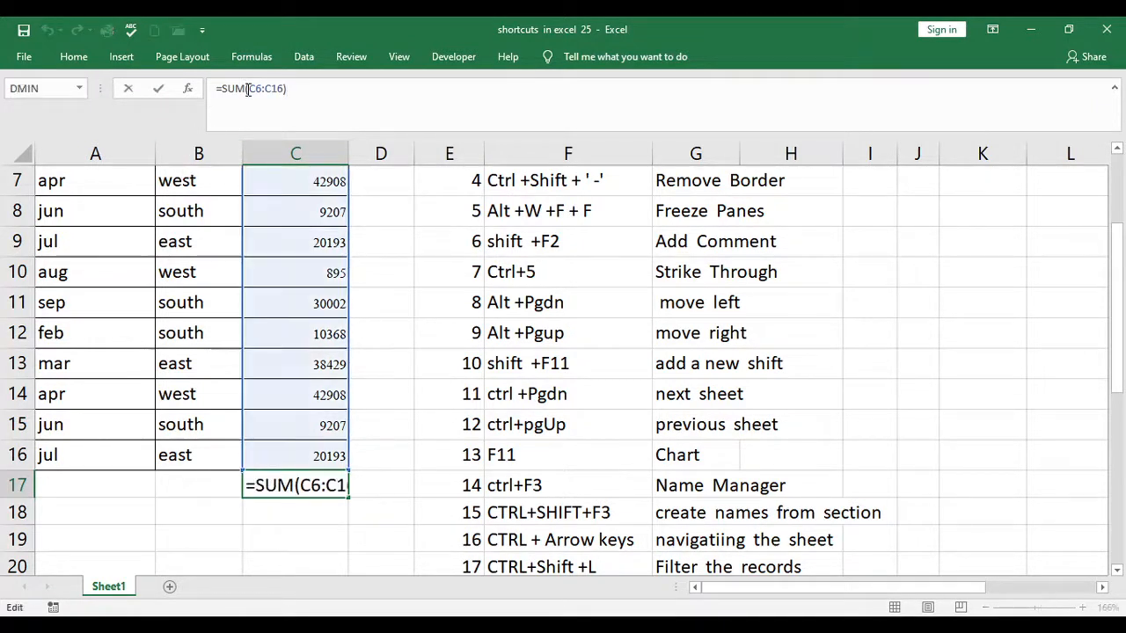
pyautogui.press('BackSpace')
pyautogui.press('BackSpace')
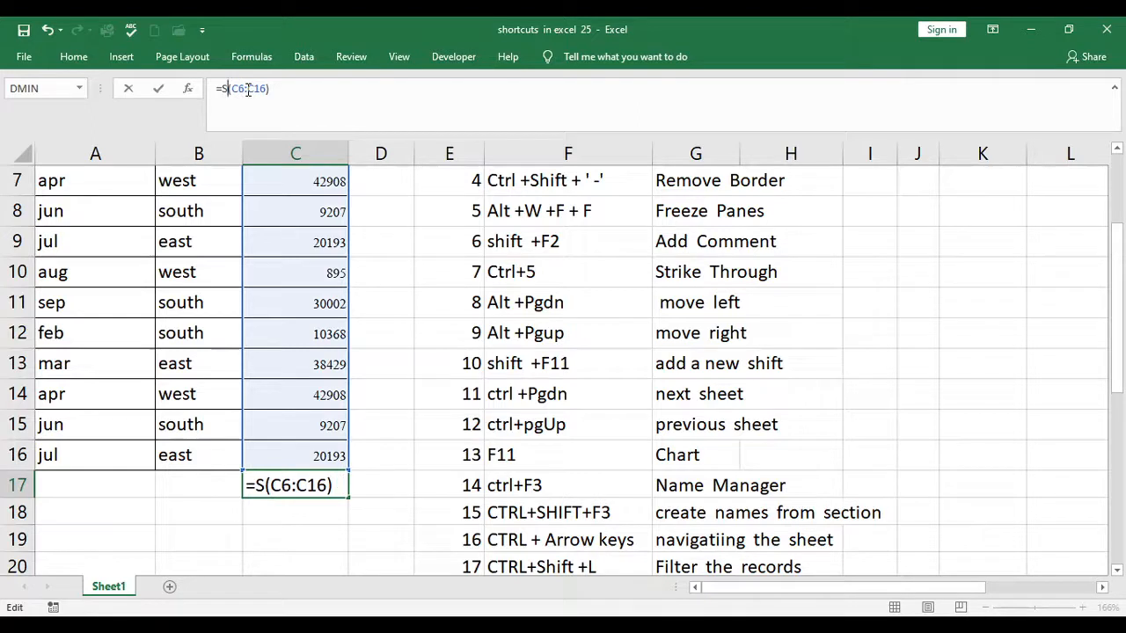
pyautogui.press('BackSpace')
pyautogui.write('min')
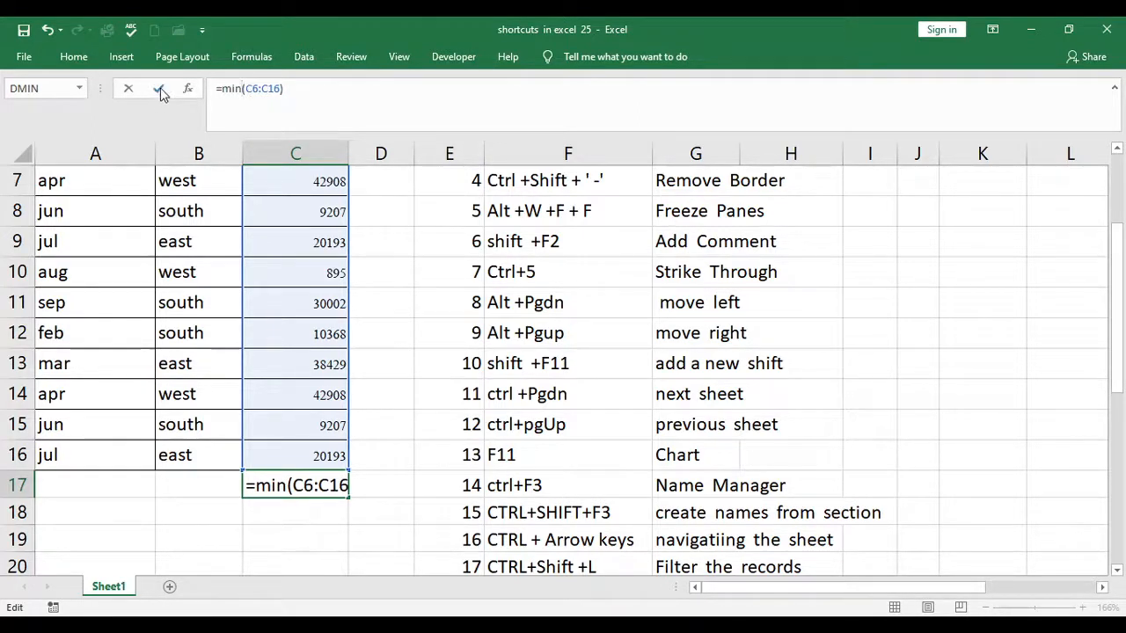
pyautogui.click(158, 89)
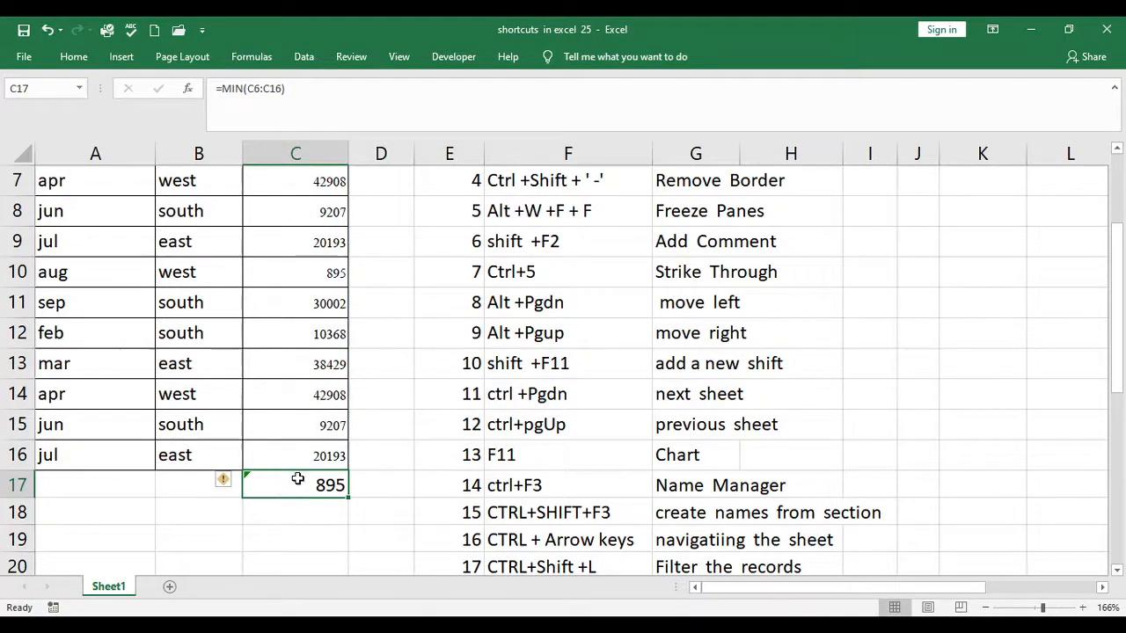
# Review the shortcut list in column F, going up to the first row and down to the Freeze Panes entry.
pyautogui.click(550, 356)
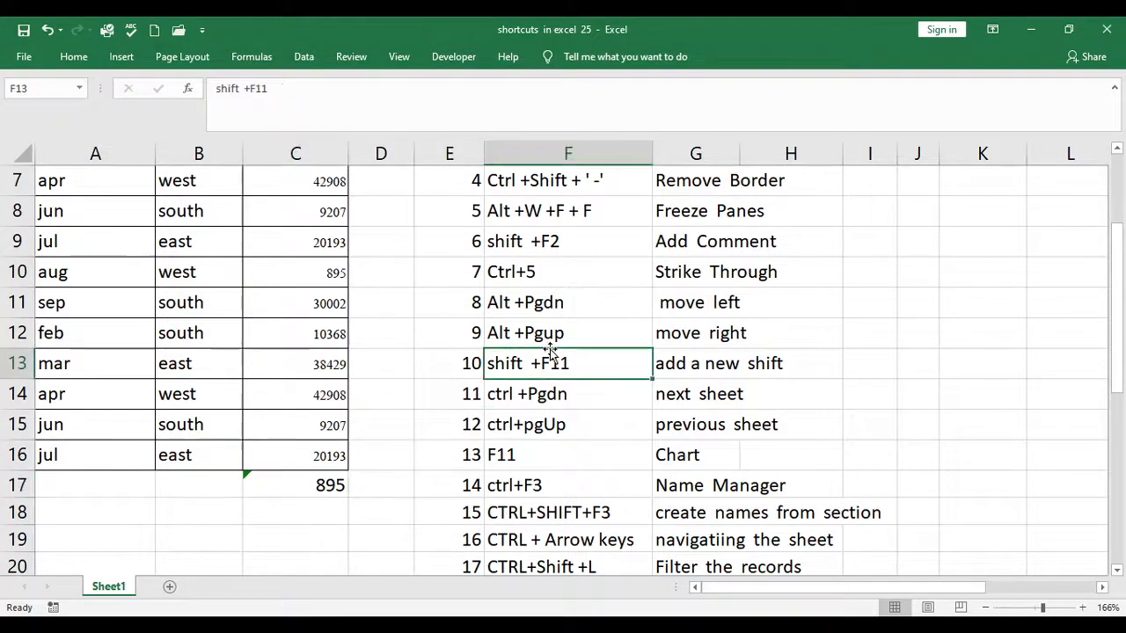
pyautogui.press('Up')
pyautogui.press('Up')
pyautogui.press('Up')
pyautogui.press('Up')
pyautogui.press('Up')
pyautogui.press('Up')
pyautogui.press('Up')
pyautogui.press('Up')
pyautogui.press('Up')
pyautogui.press('Up')
pyautogui.press('Up')
pyautogui.press('Up')
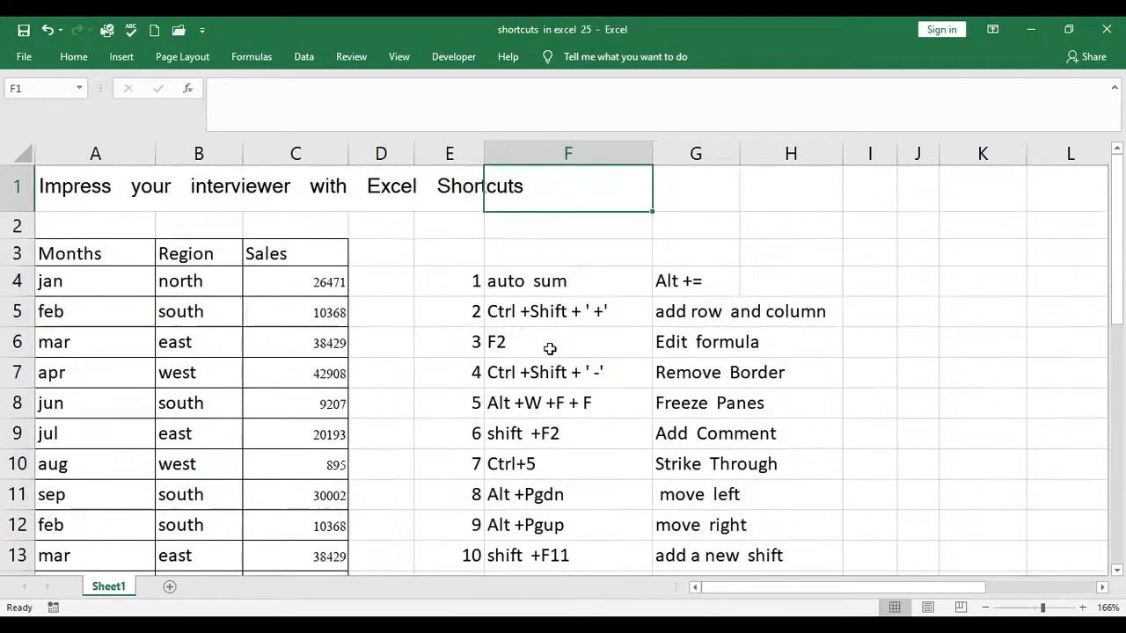
pyautogui.press('Down')
pyautogui.press('Down')
pyautogui.press('Down')
pyautogui.press('Down')
pyautogui.press('Down')
pyautogui.press('Down')
pyautogui.press('Down')
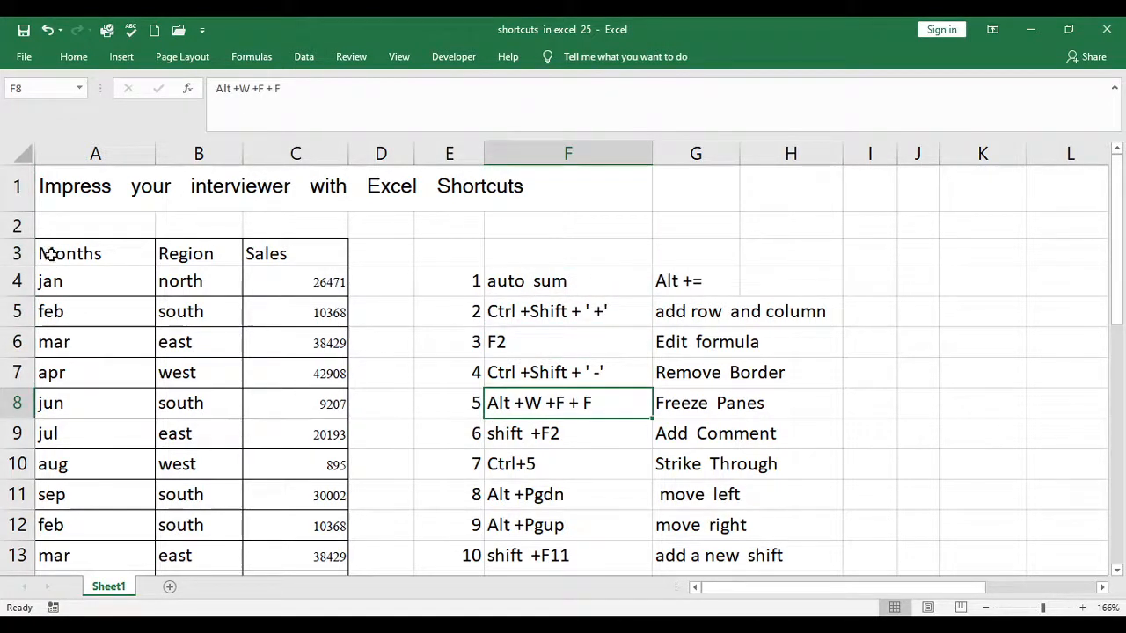
# Remove all borders from the sales table in A3:C16.
pyautogui.moveTo(55, 260); pyautogui.dragTo(332, 486)
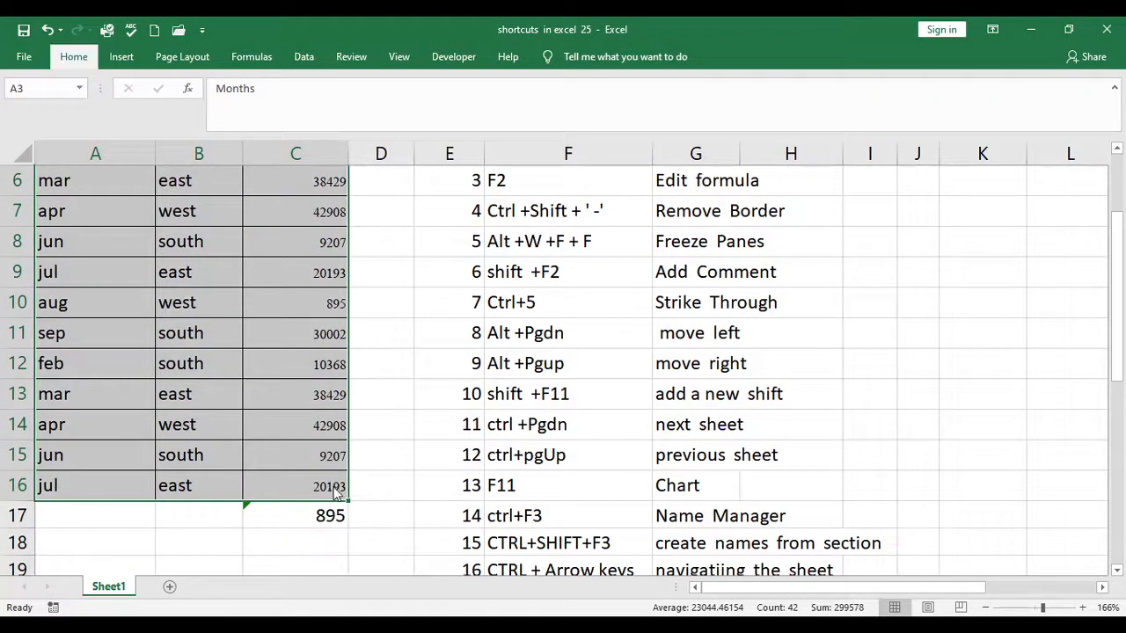
pyautogui.scroll(2, 334, 493)
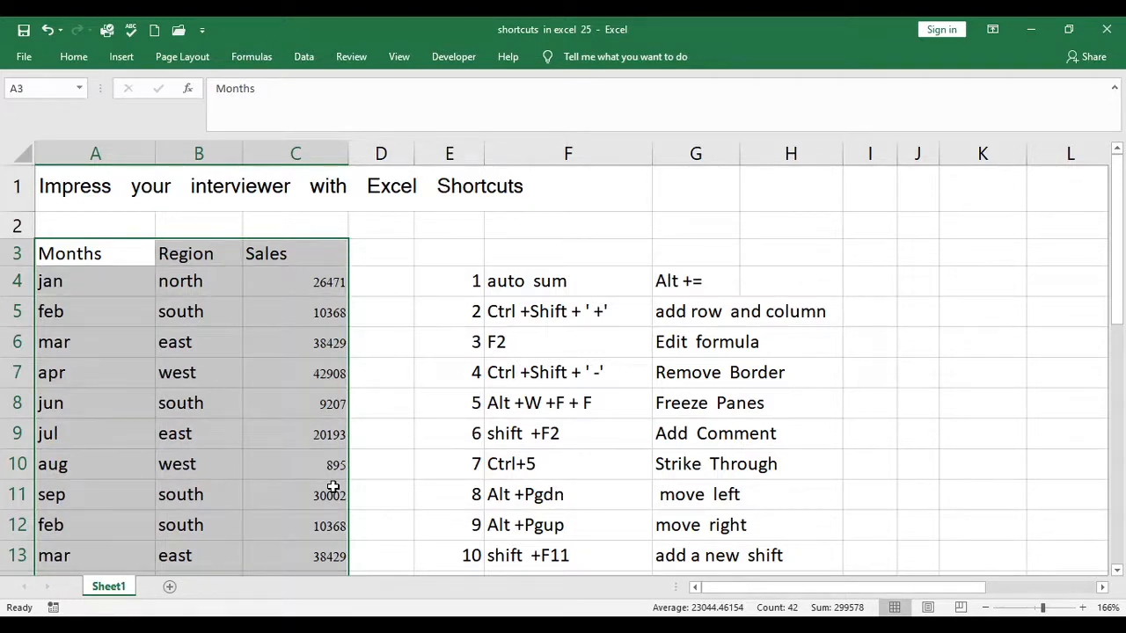
# Freeze the sheet's top row that holds the title.
pyautogui.click(15, 280)
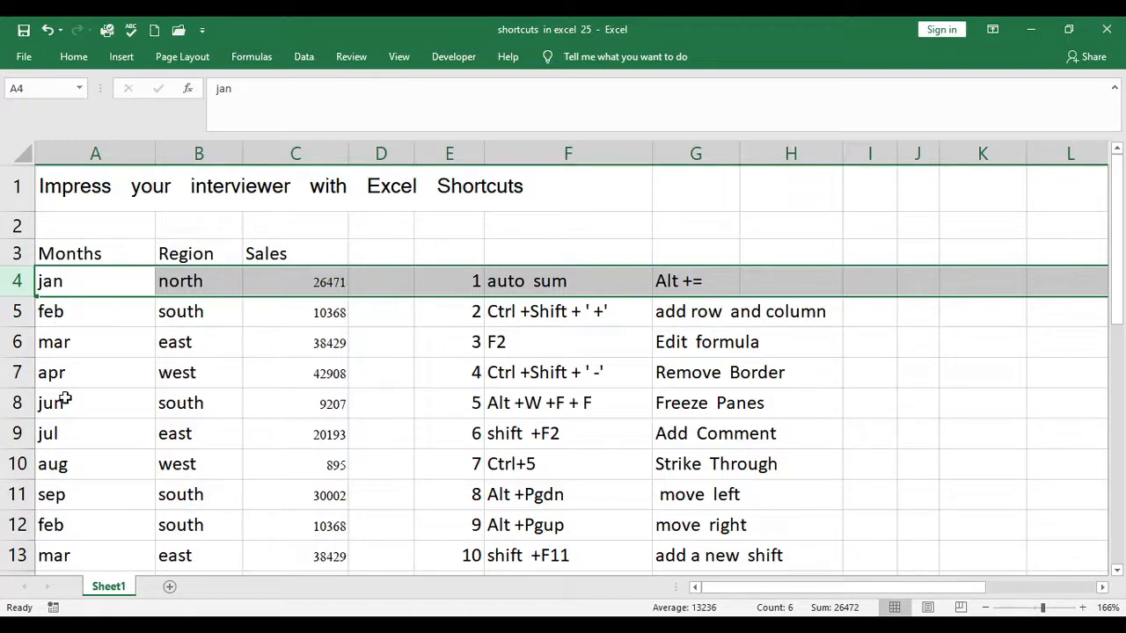
pyautogui.press('alt')
pyautogui.press('w')
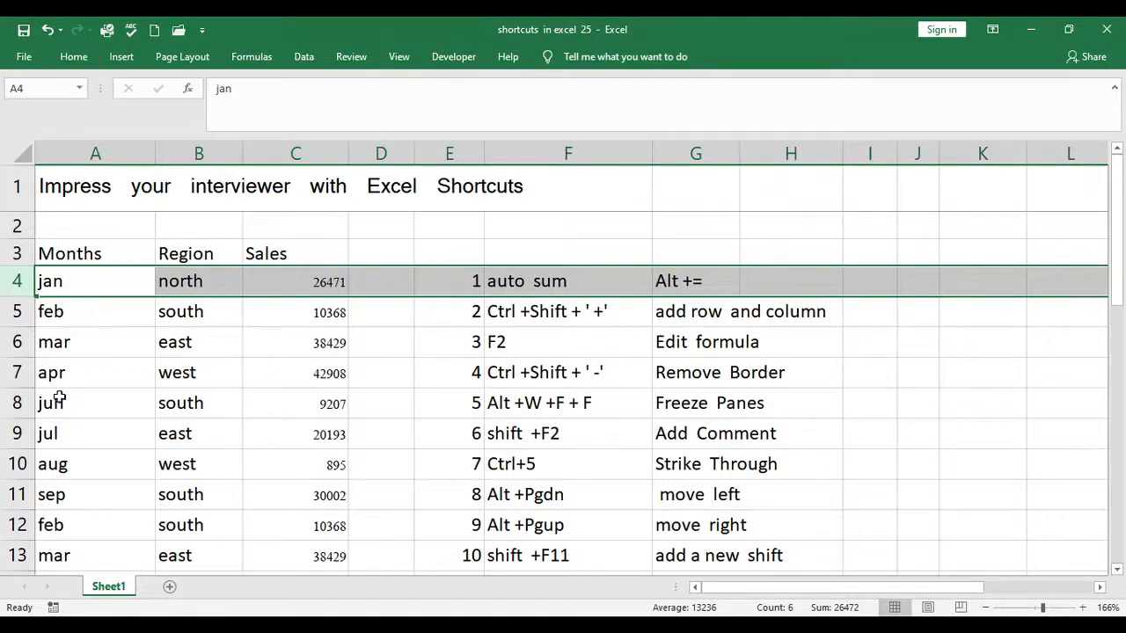
pyautogui.click(66, 185)
pyautogui.click(68, 220)
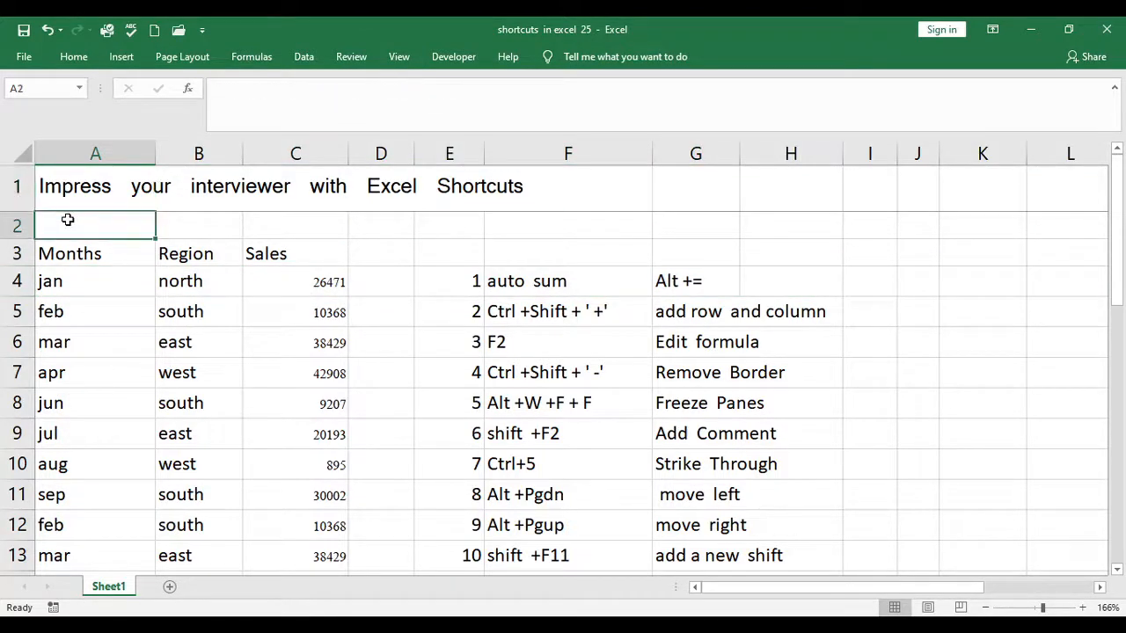
# Check the frozen title row by moving down column A past the sales records and back to A1, twice.
pyautogui.press('Down')
pyautogui.press('Down')
pyautogui.press('Down')
pyautogui.press('Down')
pyautogui.press('Down')
pyautogui.press('Down')
pyautogui.press('Down')
pyautogui.press('Down')
pyautogui.press('Down')
pyautogui.press('Down')
pyautogui.press('Down')
pyautogui.press('Down')
pyautogui.press('Down')
pyautogui.press('Down')
pyautogui.press('Down')
pyautogui.press('Down')
pyautogui.press('Down')
pyautogui.press('Down')
pyautogui.press('Down')
pyautogui.press('Down')
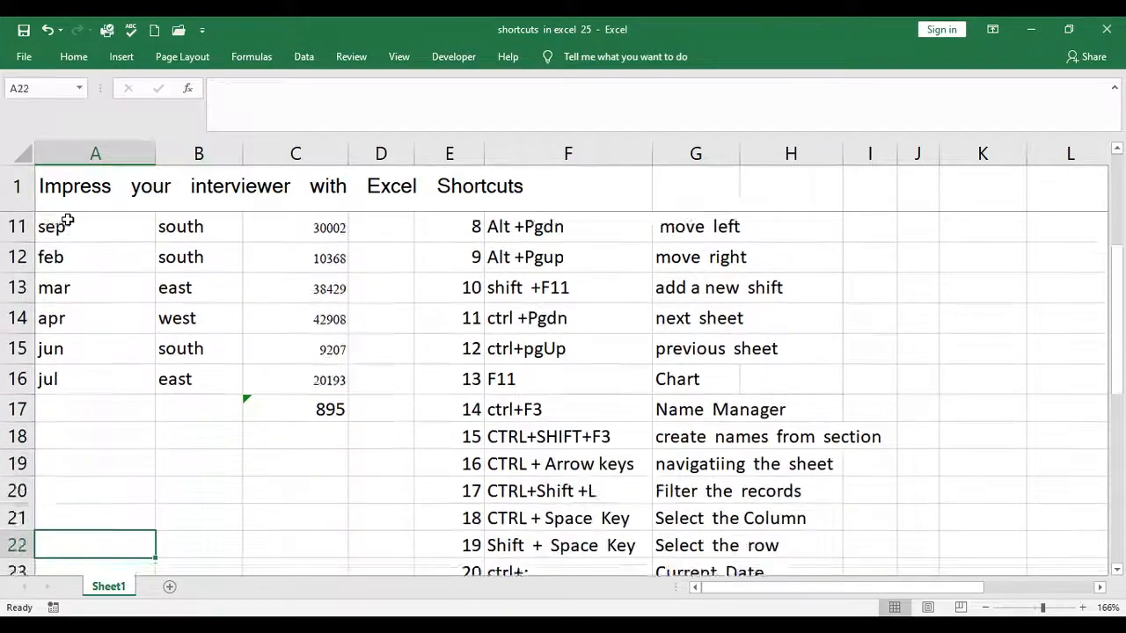
pyautogui.press('Up')
pyautogui.press('Up')
pyautogui.press('Up')
pyautogui.press('Up')
pyautogui.press('Up')
pyautogui.press('Up')
pyautogui.press('Up')
pyautogui.press('Up')
pyautogui.press('Up')
pyautogui.press('Up')
pyautogui.press('Up')
pyautogui.press('Up')
pyautogui.press('Up')
pyautogui.press('Up')
pyautogui.press('Up')
pyautogui.press('Up')
pyautogui.press('Up')
pyautogui.press('Up')
pyautogui.press('Up')
pyautogui.press('Up')
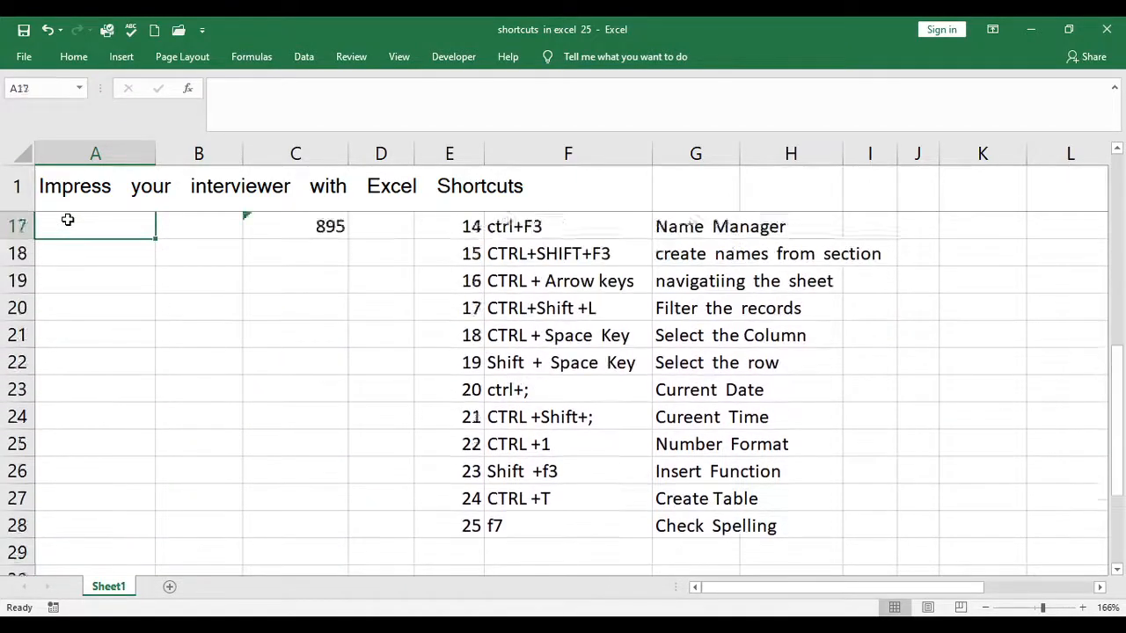
pyautogui.press('Up')
pyautogui.press('Up')
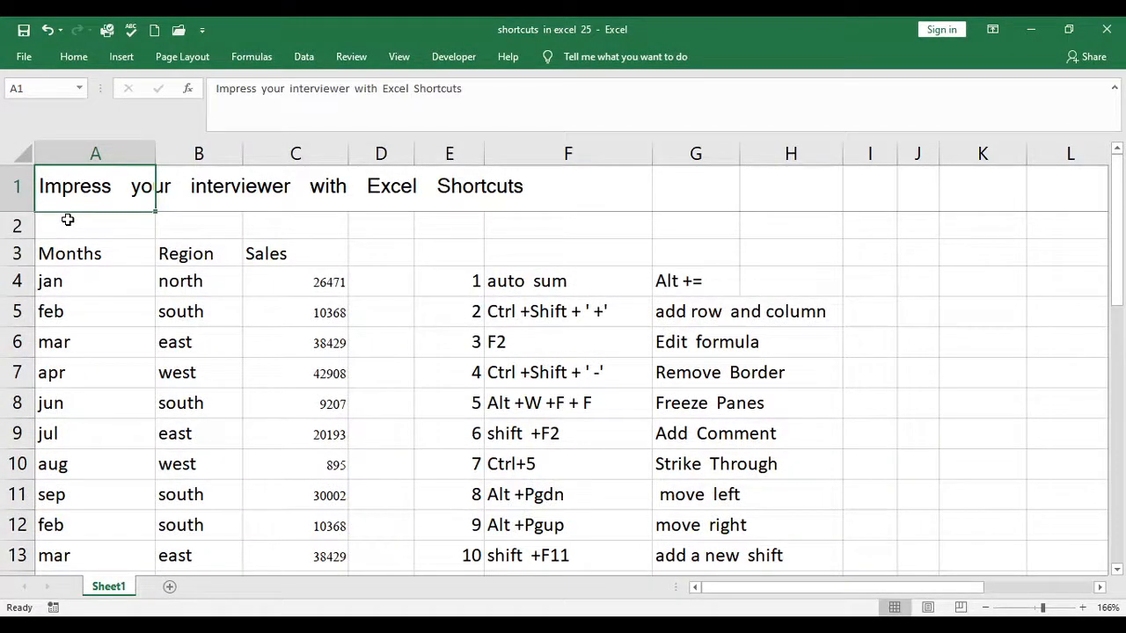
pyautogui.press('Down')
pyautogui.press('Down')
pyautogui.press('Down')
pyautogui.press('Down')
pyautogui.press('Down')
pyautogui.press('Down')
pyautogui.press('Down')
pyautogui.press('Down')
pyautogui.press('Down')
pyautogui.press('Down')
pyautogui.press('Down')
pyautogui.press('Down')
pyautogui.press('Down')
pyautogui.press('Down')
pyautogui.press('Down')
pyautogui.press('Down')
pyautogui.press('Down')
pyautogui.press('Down')
pyautogui.press('Down')
pyautogui.press('Down')
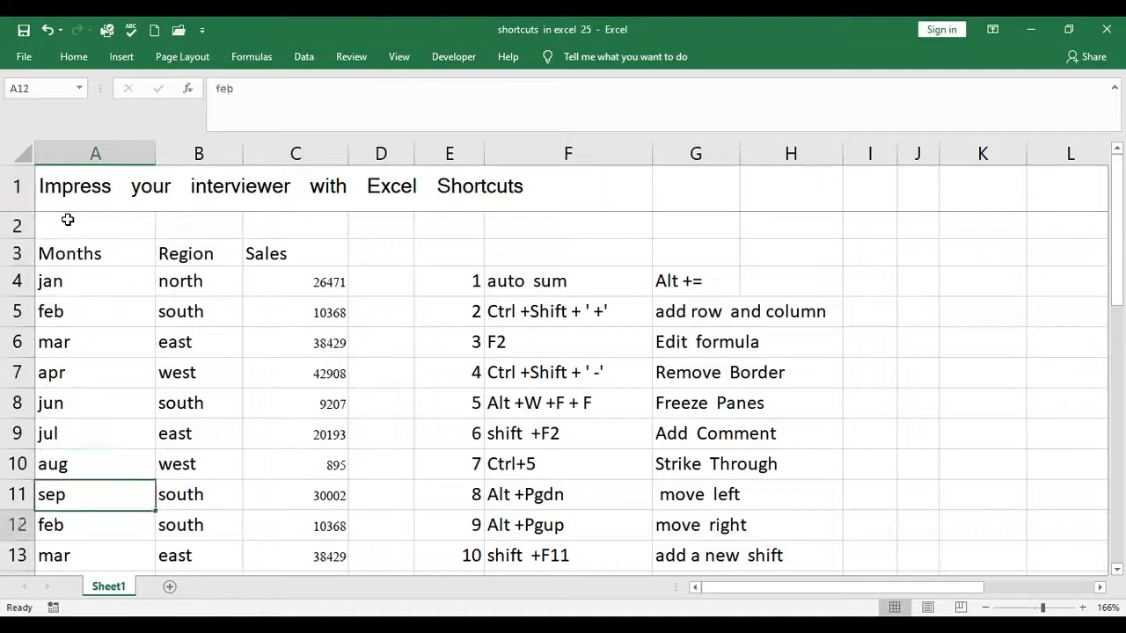
pyautogui.press('Up')
pyautogui.press('Up')
pyautogui.press('Up')
pyautogui.press('Up')
pyautogui.press('Up')
pyautogui.press('Up')
pyautogui.press('Up')
pyautogui.press('Up')
pyautogui.press('Up')
pyautogui.press('Up')
pyautogui.press('Up')
pyautogui.press('Up')
pyautogui.press('Up')
pyautogui.press('Up')
pyautogui.press('Up')
pyautogui.press('Up')
pyautogui.press('Up')
pyautogui.press('Up')
pyautogui.press('Up')
pyautogui.press('Up')
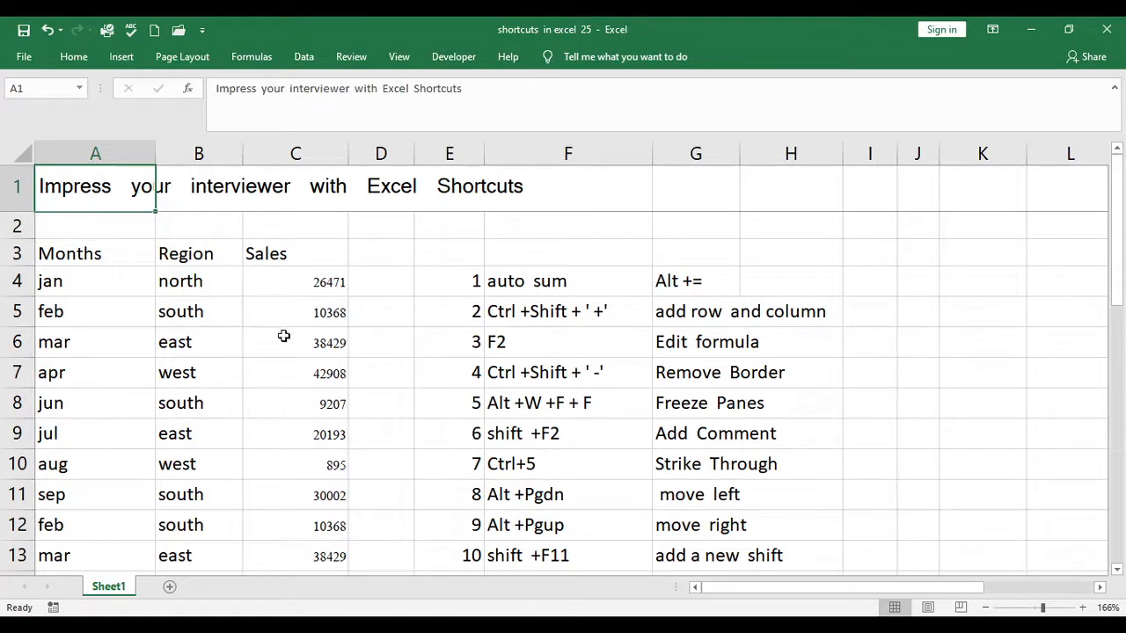
# Add the comment "this is the sales for india" to the Sales header in C3 and revisit the cell.
pyautogui.click(285, 257)
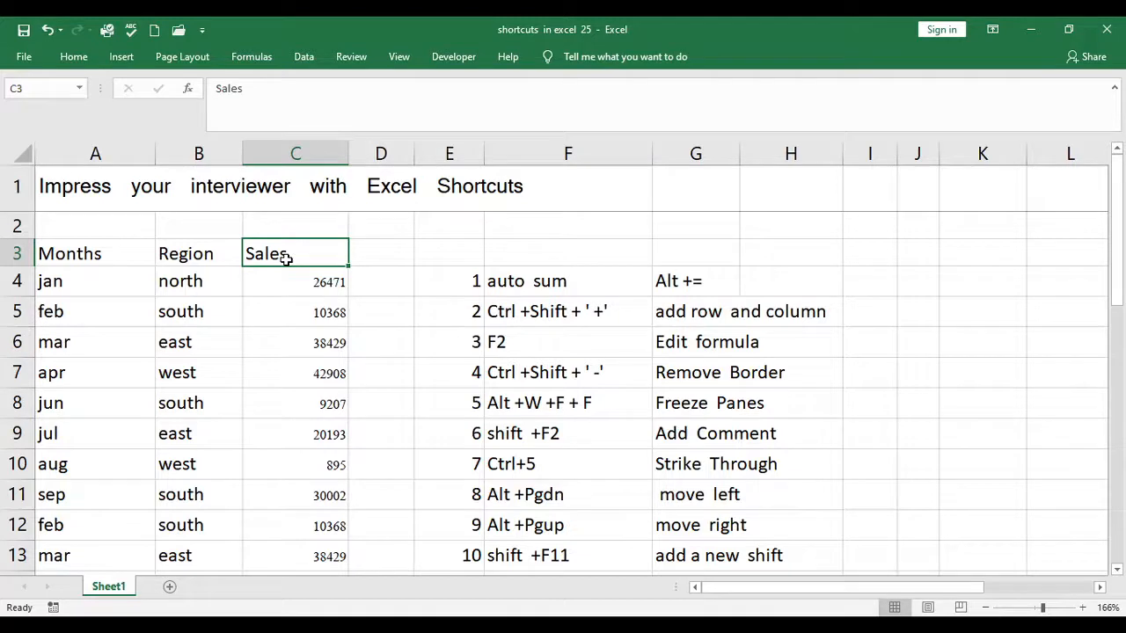
pyautogui.hotkey('shift', 'F2')
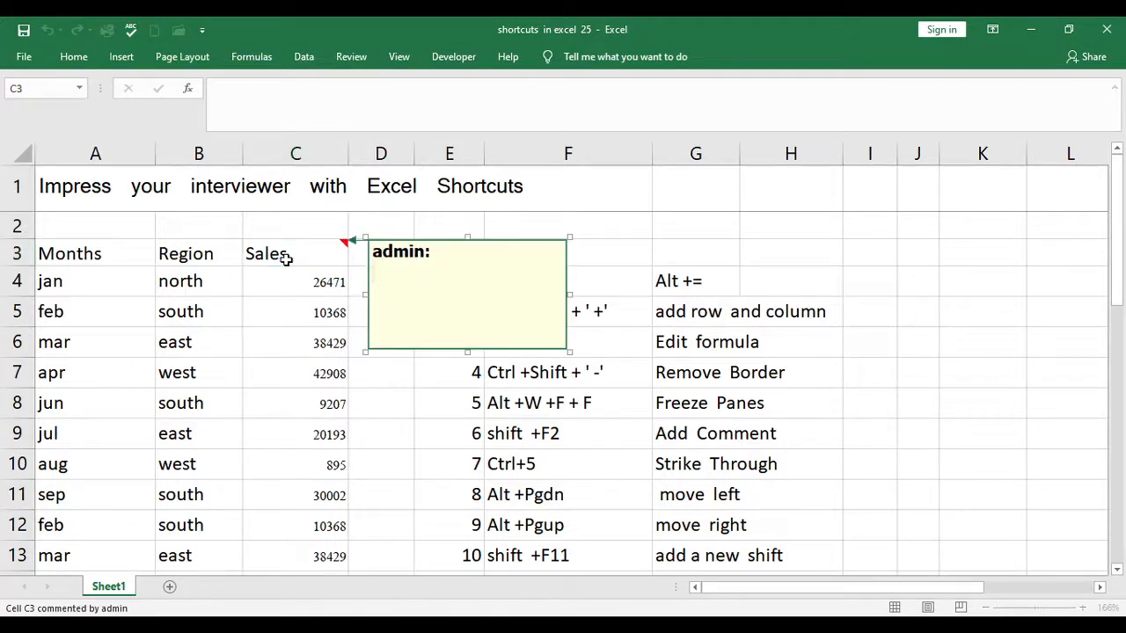
pyautogui.write('this is the sal')
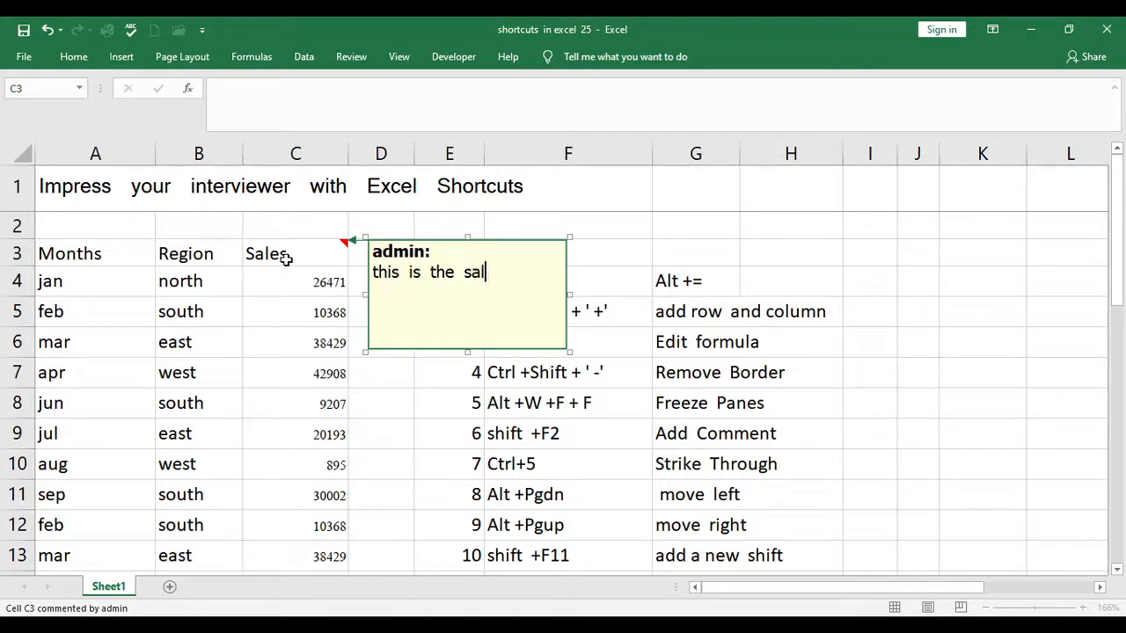
pyautogui.write('es for india')
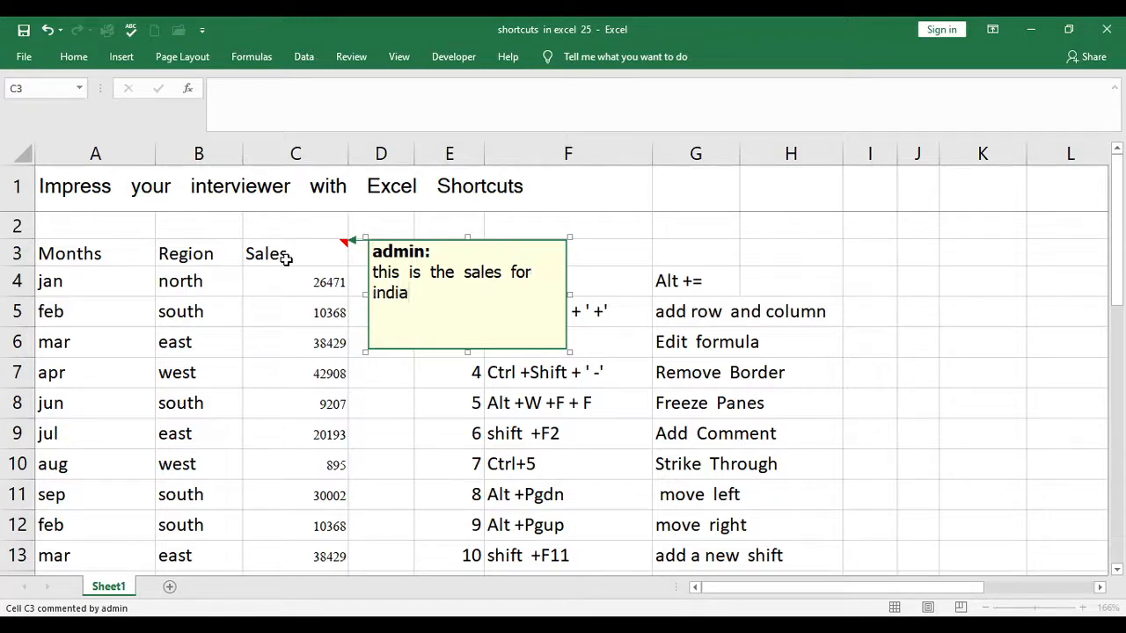
pyautogui.click(415, 422)
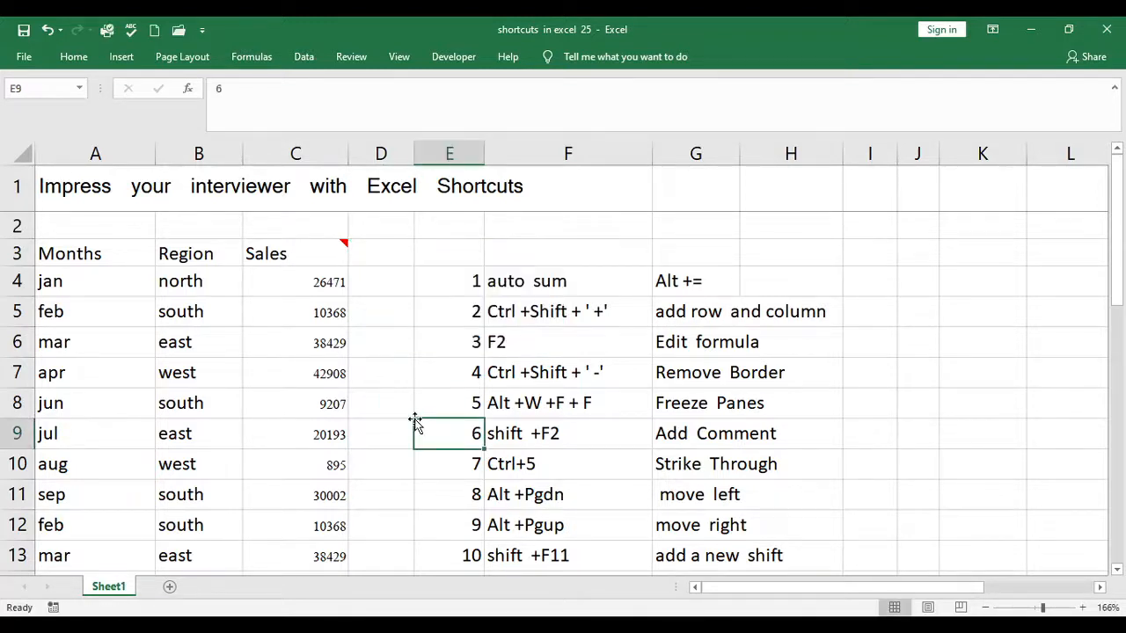
pyautogui.click(284, 255)
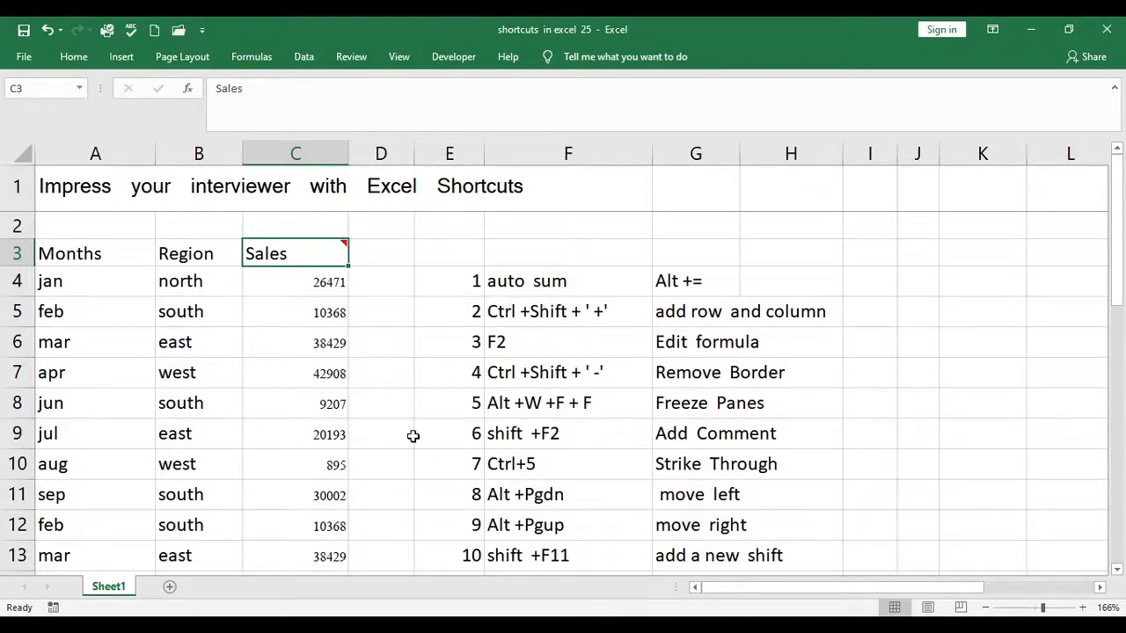
pyautogui.click(385, 346)
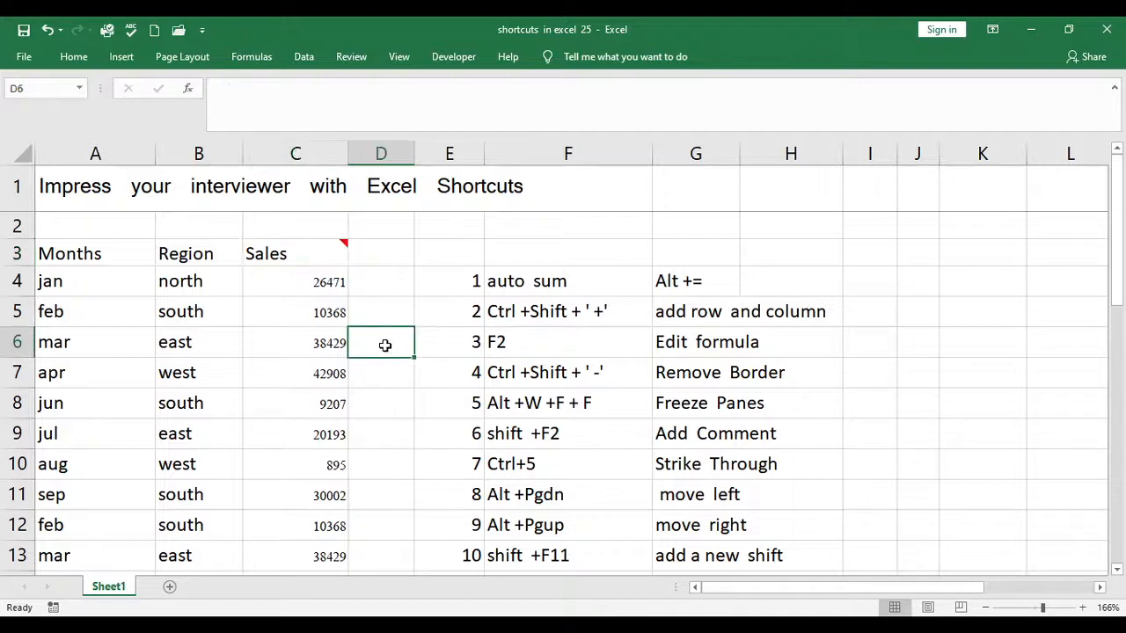
# Apply strikethrough formatting to the Sales header in C3.
pyautogui.click(298, 254)
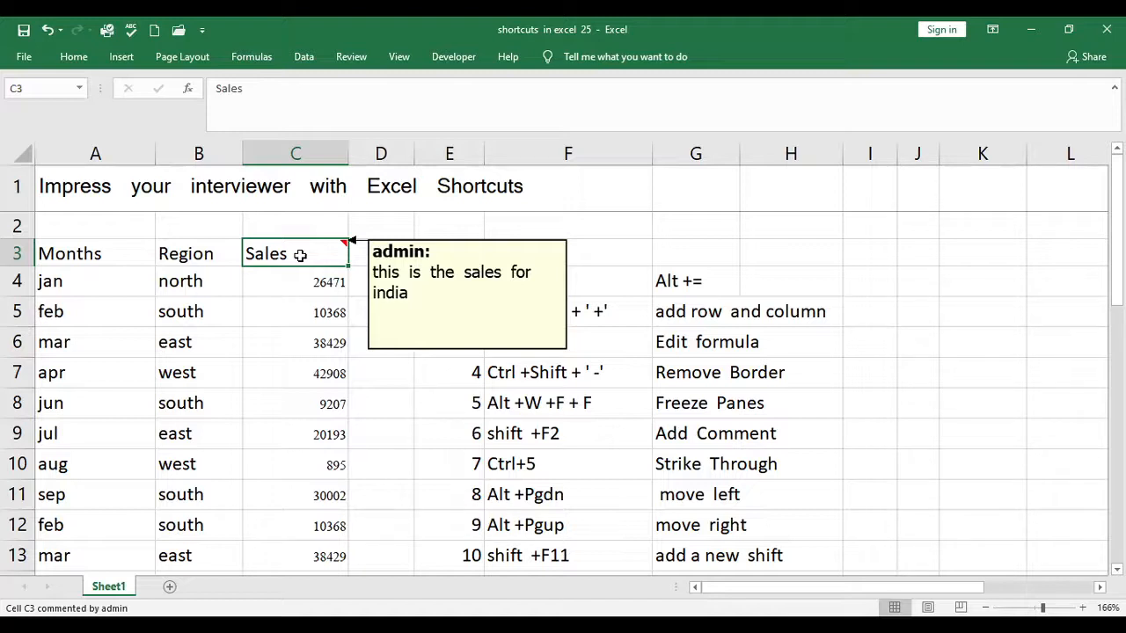
pyautogui.hotkey('ctrl', '5')
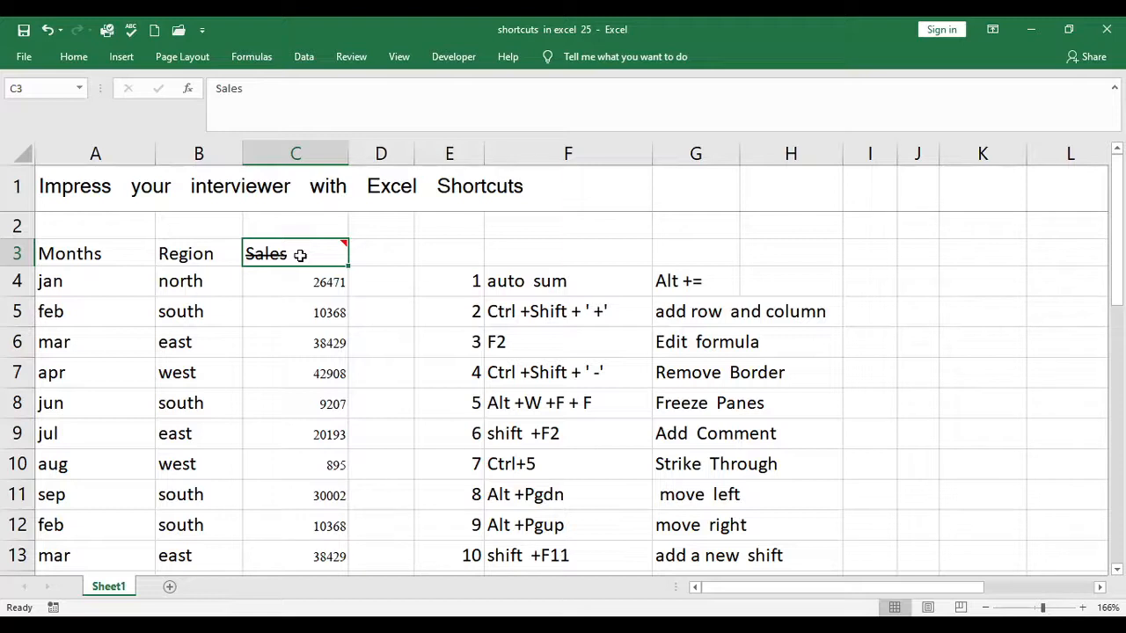
pyautogui.click(528, 462)
# Starting from E3, move one screen to the right across the sheet and one screen back.
pyautogui.click(514, 495)
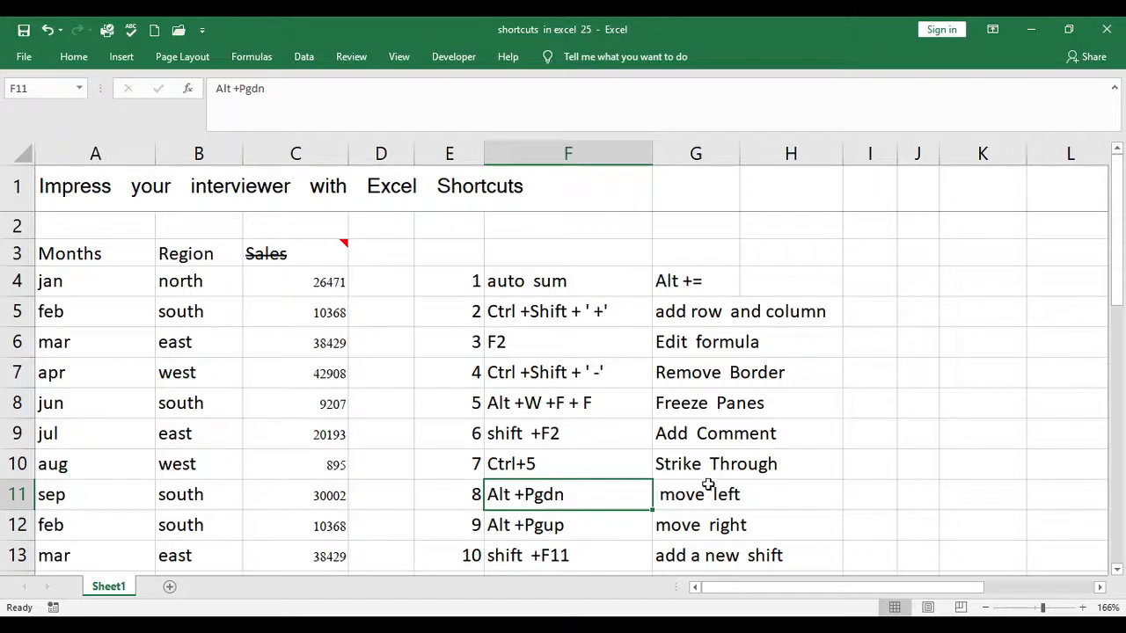
pyautogui.click(454, 252)
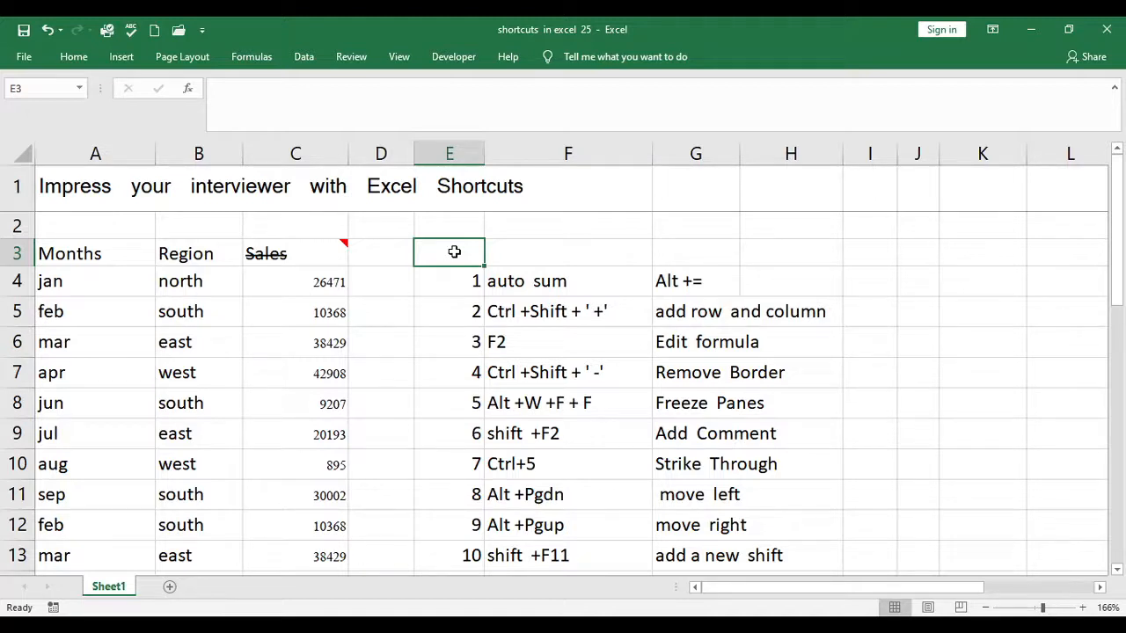
pyautogui.hotkey('alt', 'pagedown')
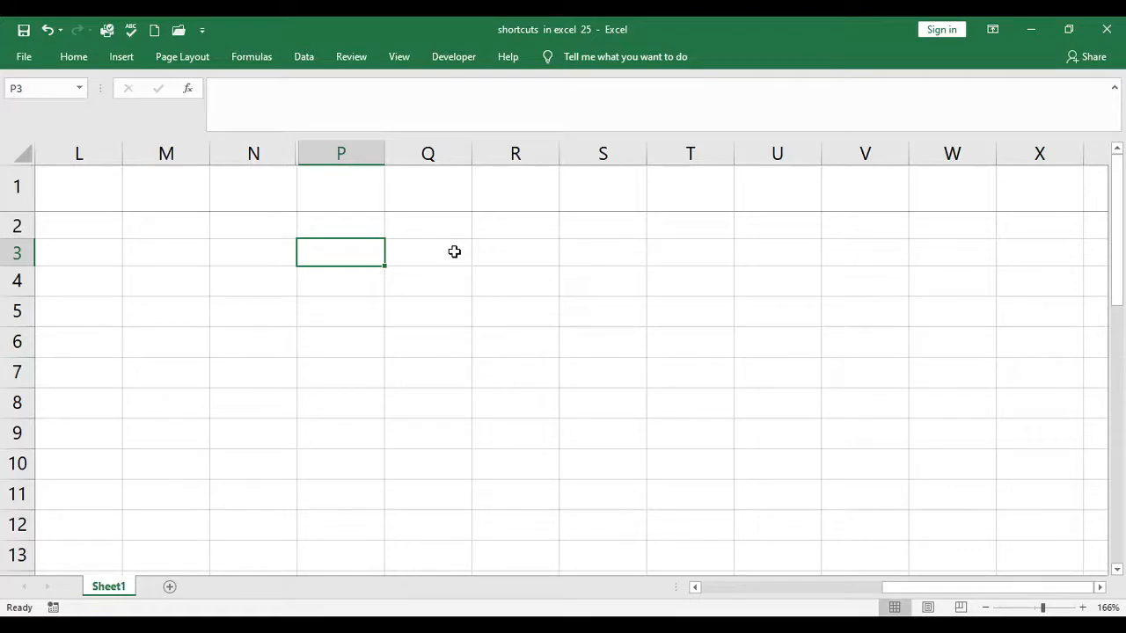
pyautogui.hotkey('alt', 'pageup')
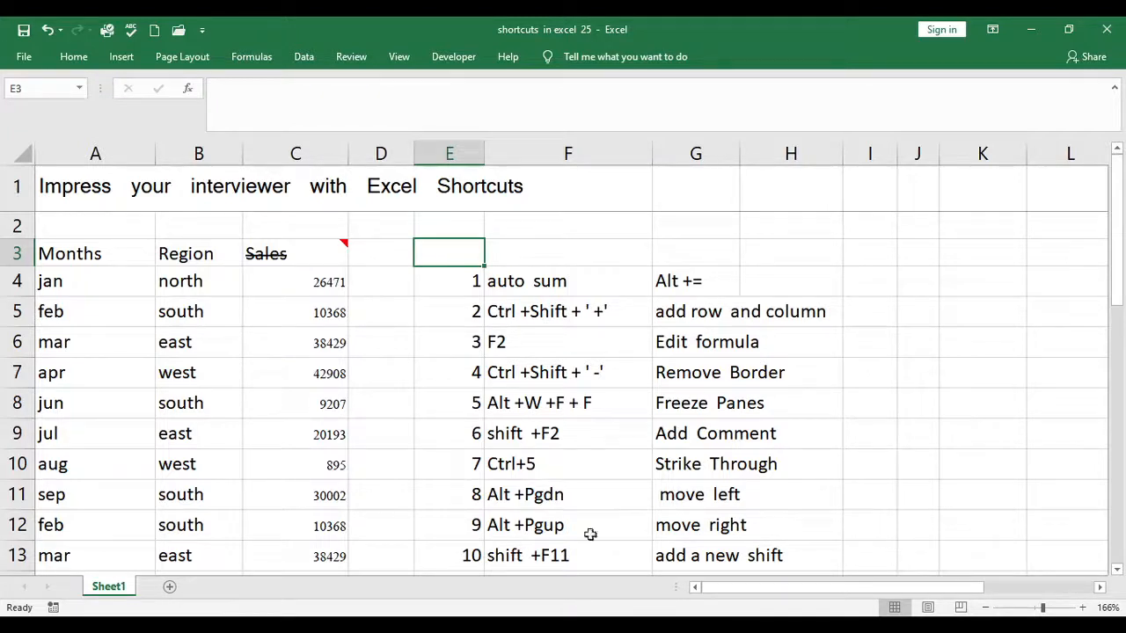
# Insert a new worksheet before Sheet1, return to Sheet1 and insert another worksheet before it.
pyautogui.click(507, 556)
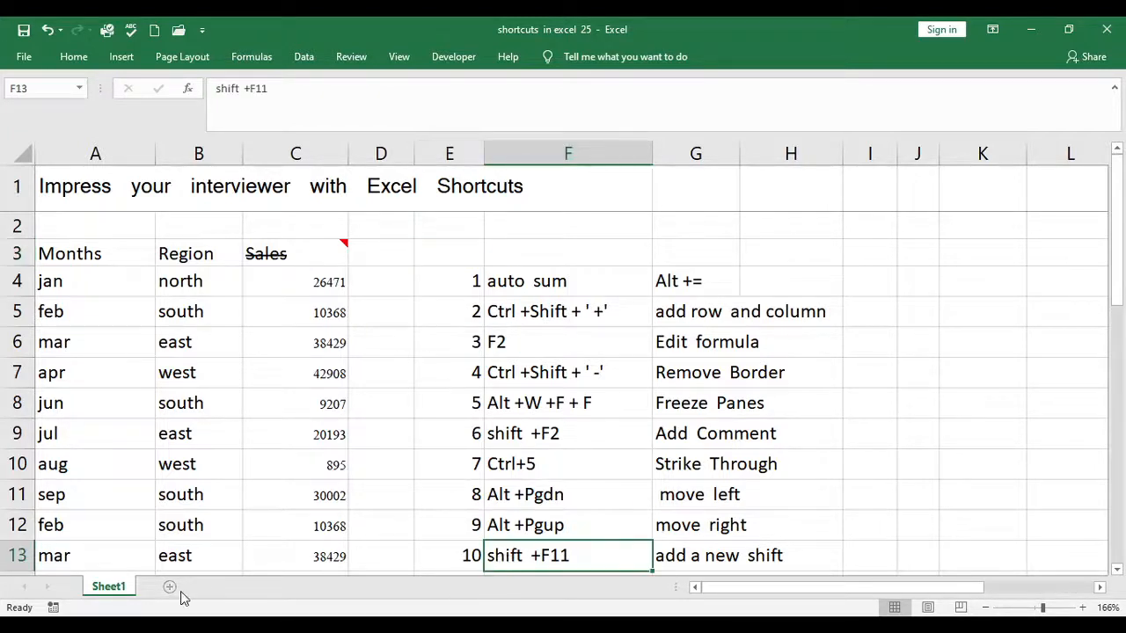
pyautogui.click(700, 555)
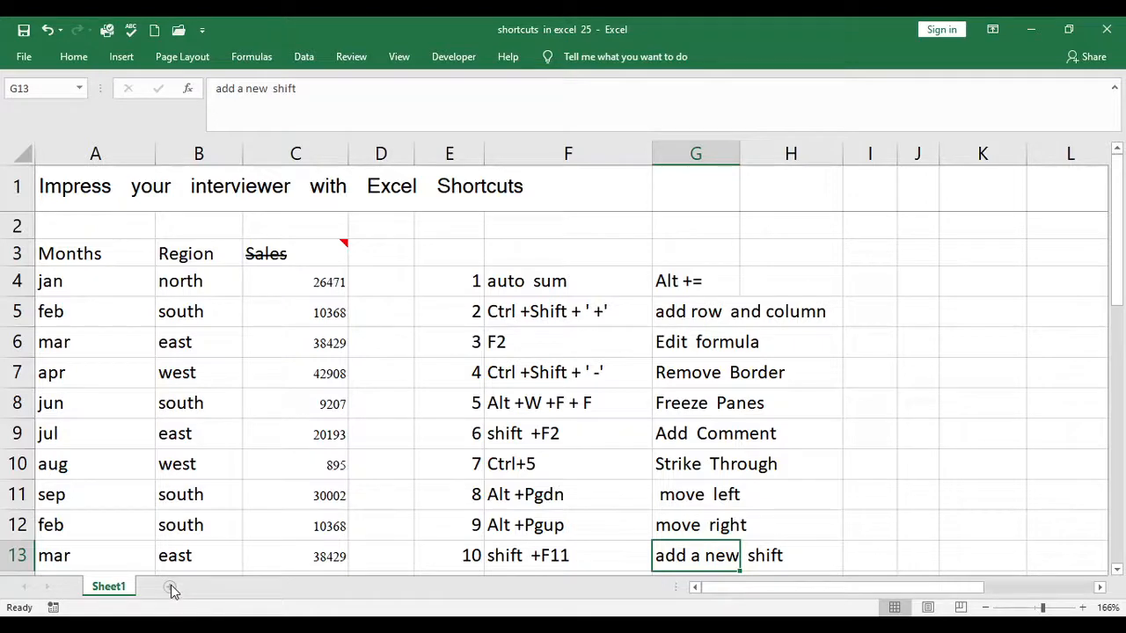
pyautogui.hotkey('shift', 'F11')
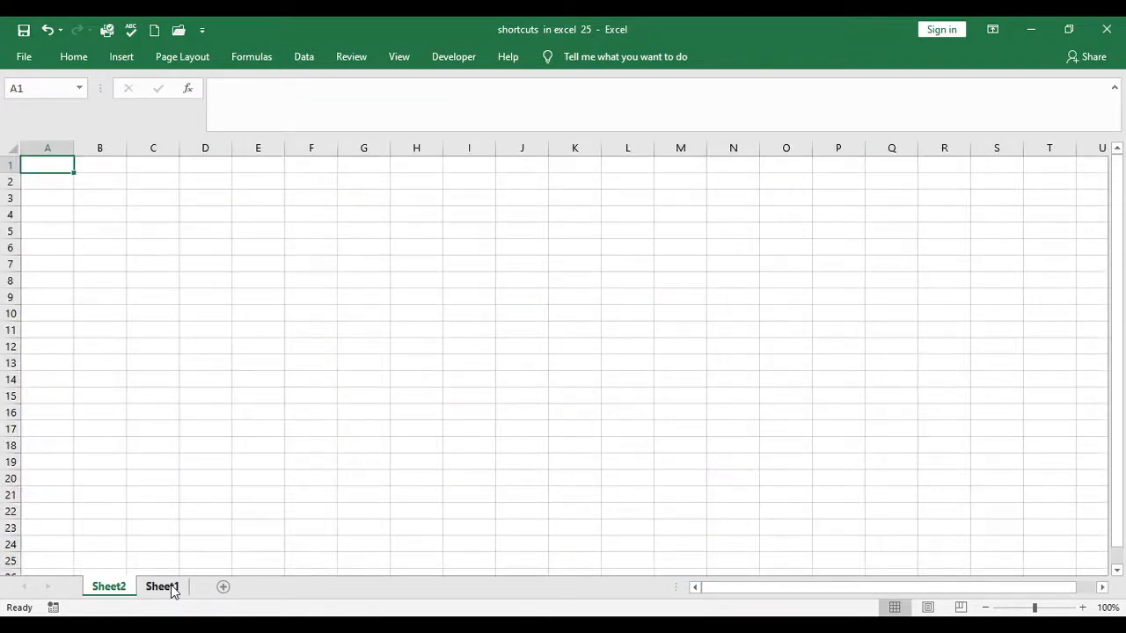
pyautogui.click(161, 587)
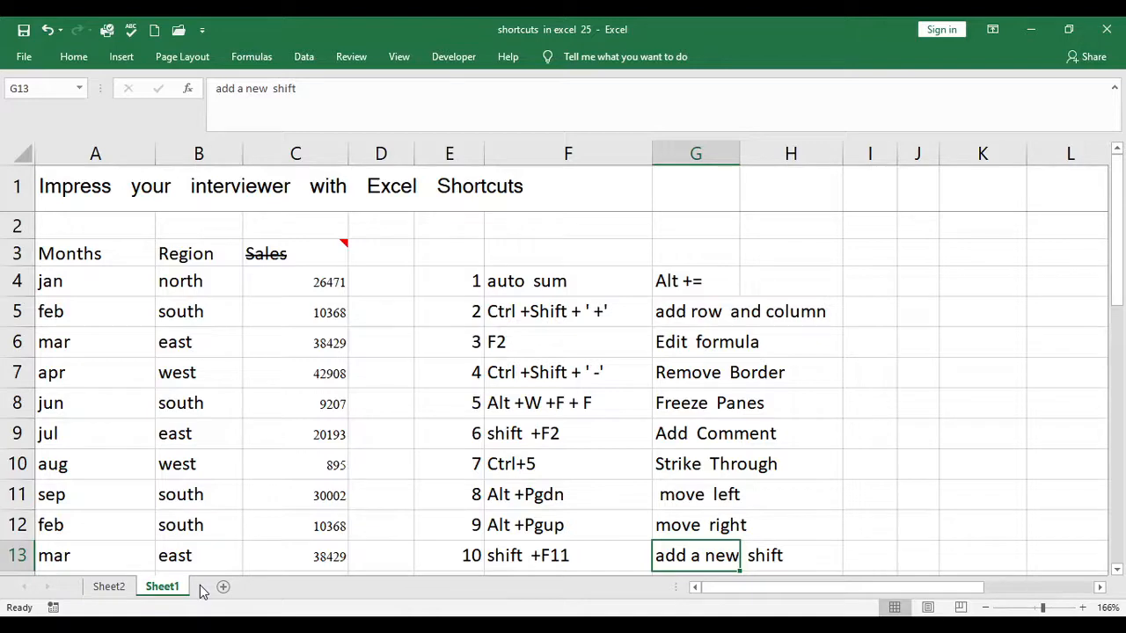
pyautogui.hotkey('shift', 'F11')
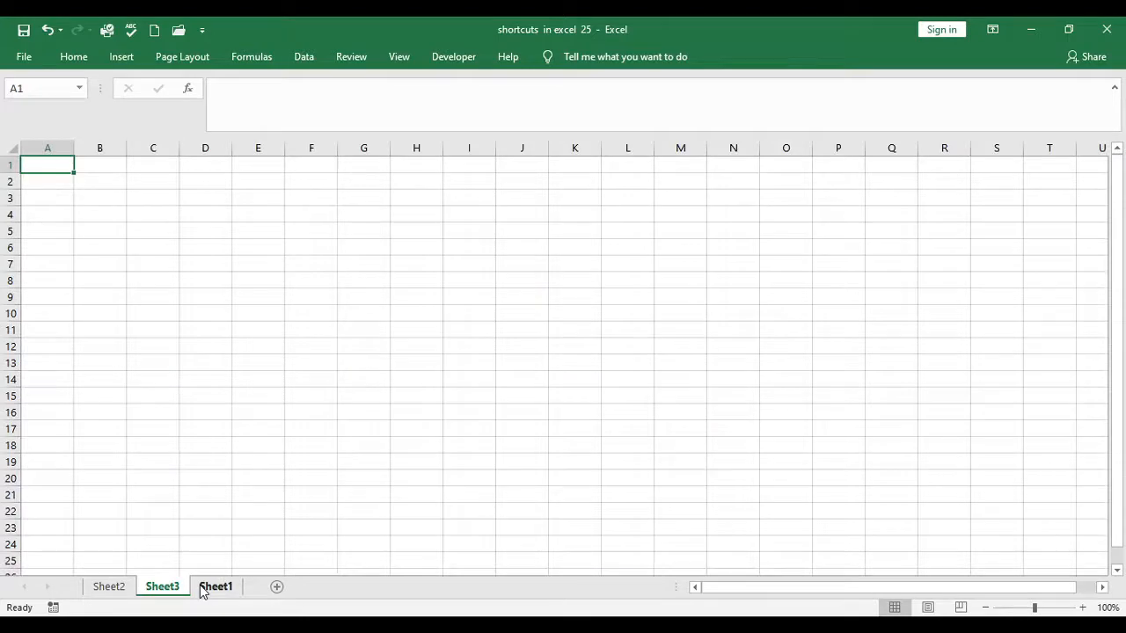
# Return to Sheet1 and correct the text in G13 to "add a new sheet".
pyautogui.click(202, 588)
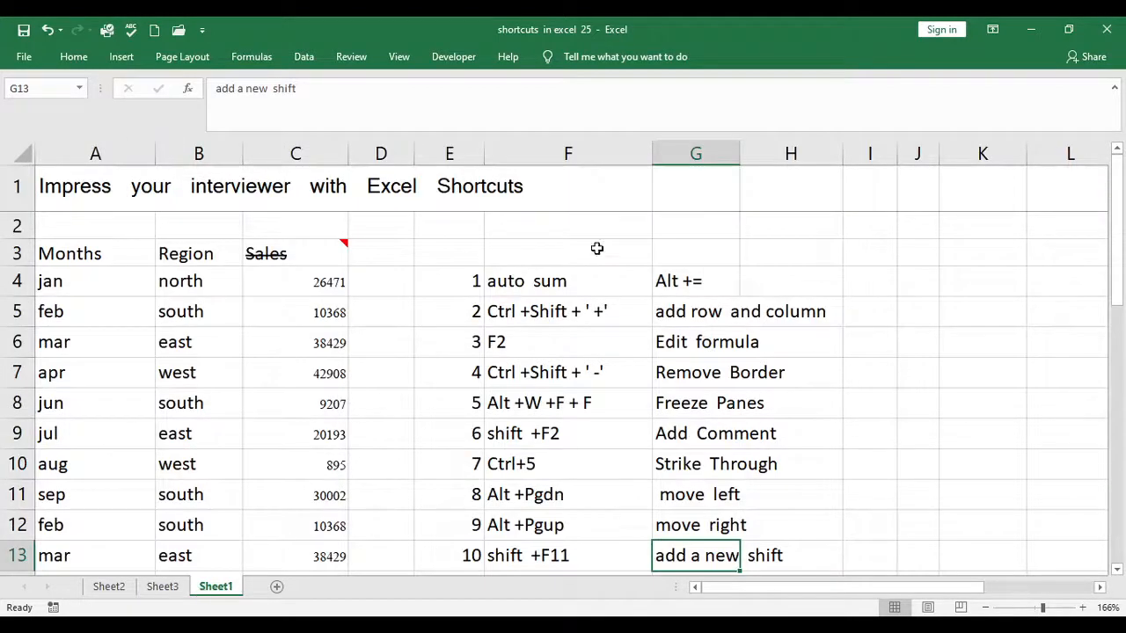
pyautogui.click(313, 90)
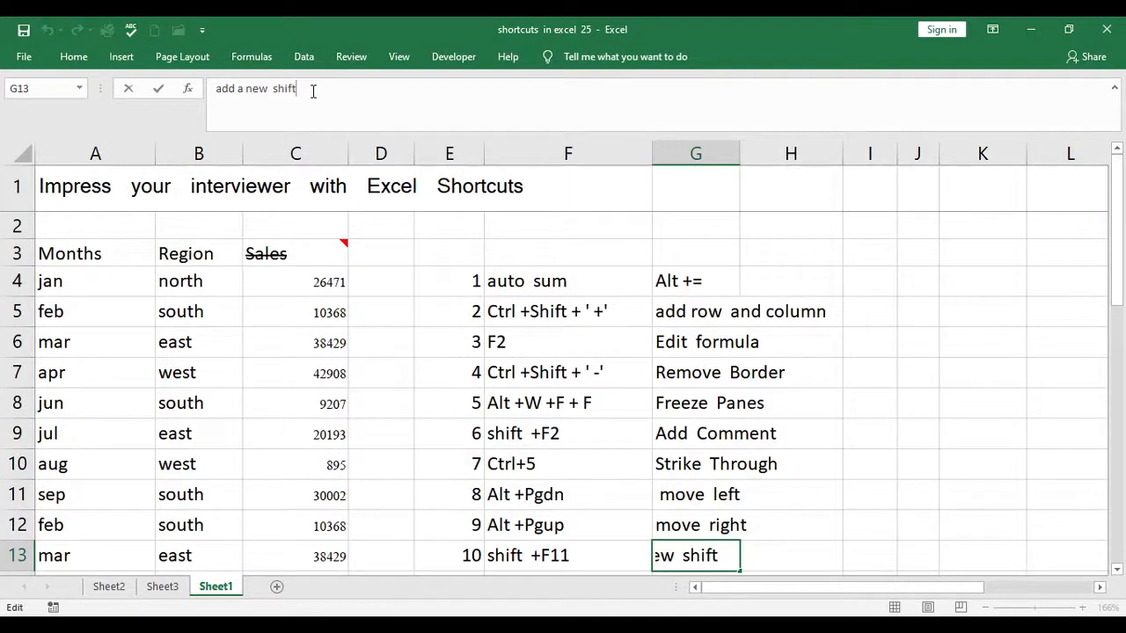
pyautogui.press('BackSpace')
pyautogui.press('BackSpace')
pyautogui.press('BackSpace')
pyautogui.write('eet')
pyautogui.click(588, 535)
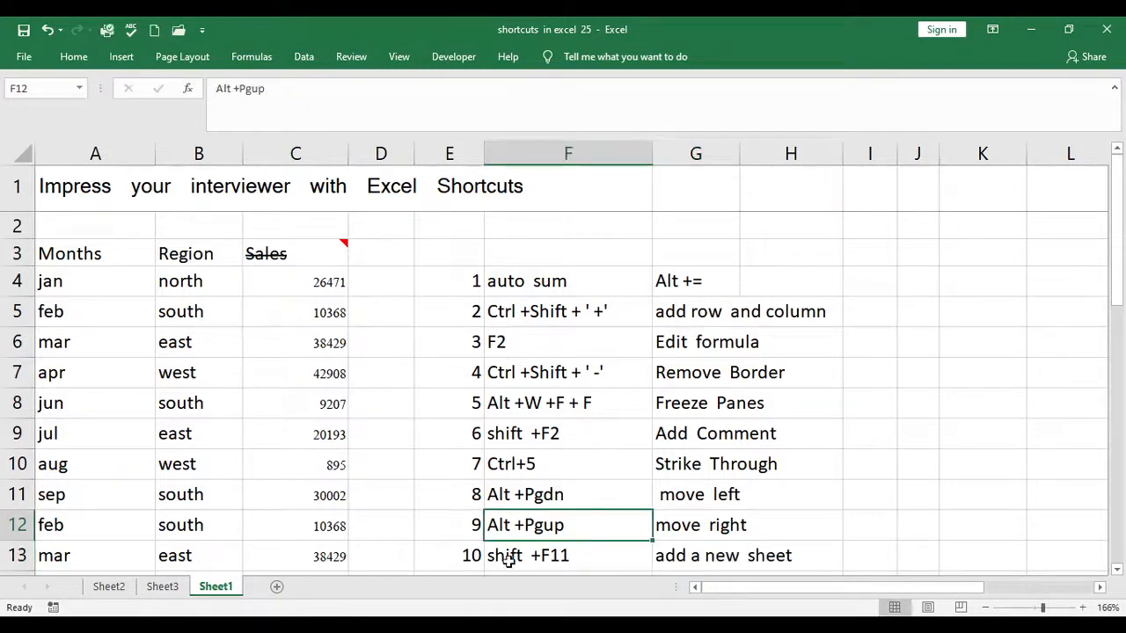
# Add a worksheet after Sheet1 and, starting from Sheet1, switch to the next sheet and back to the previous one.
pyautogui.click(567, 556)
pyautogui.press('Down')
pyautogui.press('Down')
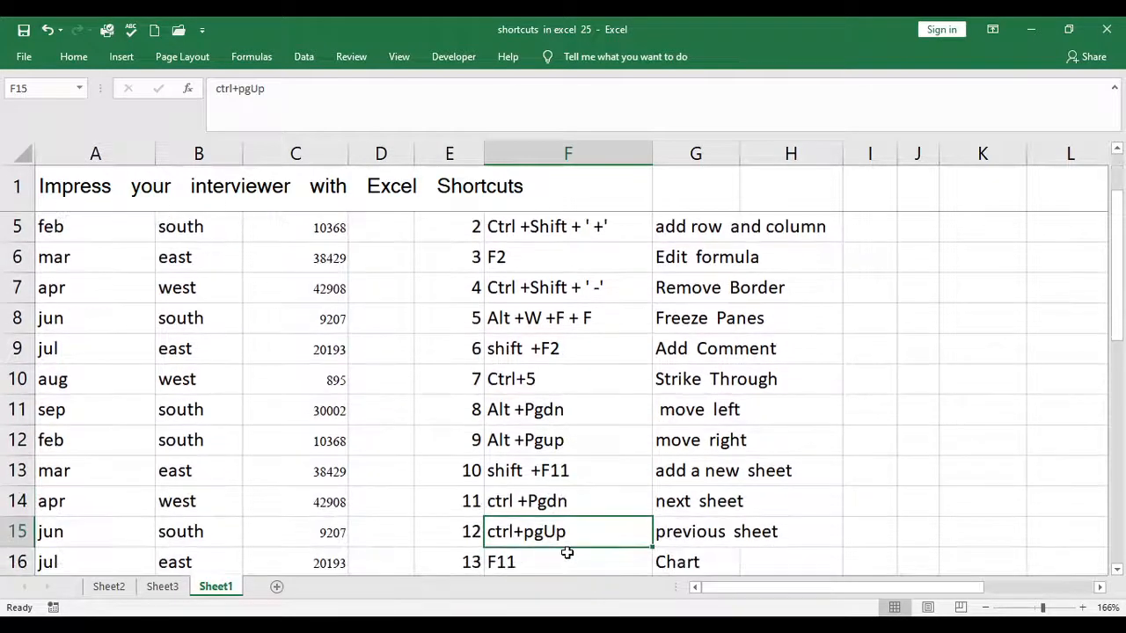
pyautogui.press('Up')
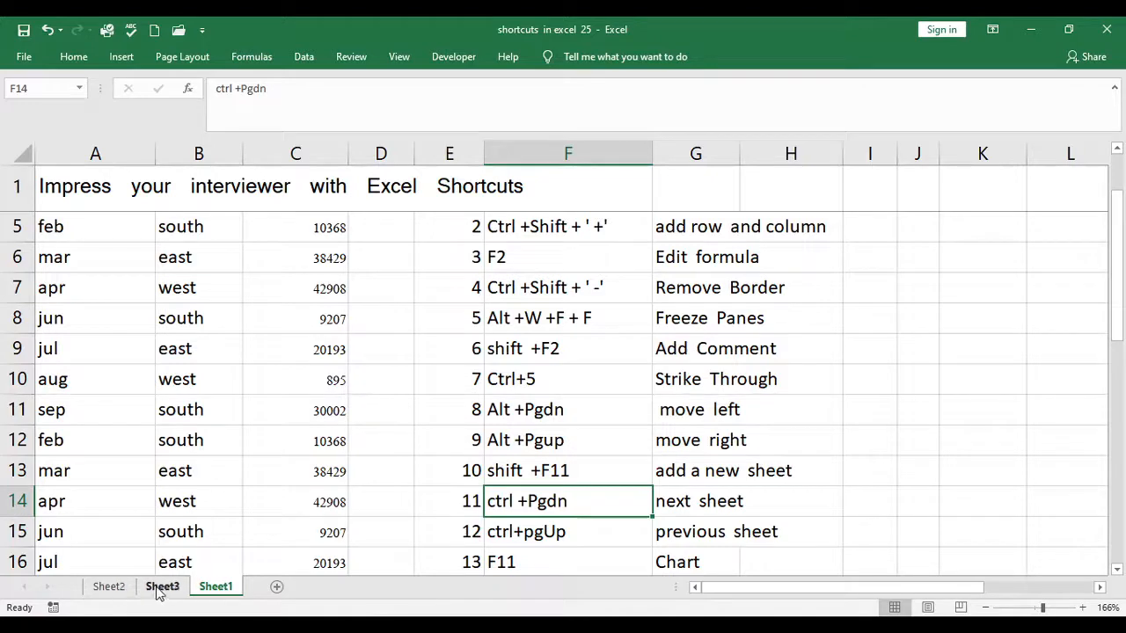
pyautogui.click(280, 588)
pyautogui.click(222, 589)
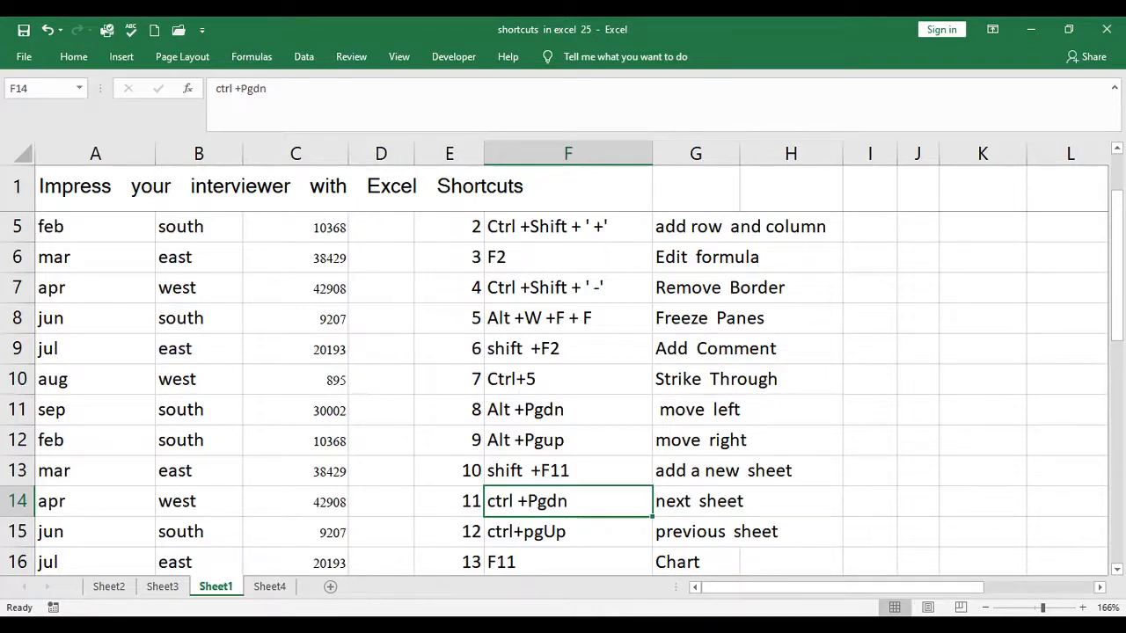
pyautogui.hotkey('ctrl', 'pagedown')
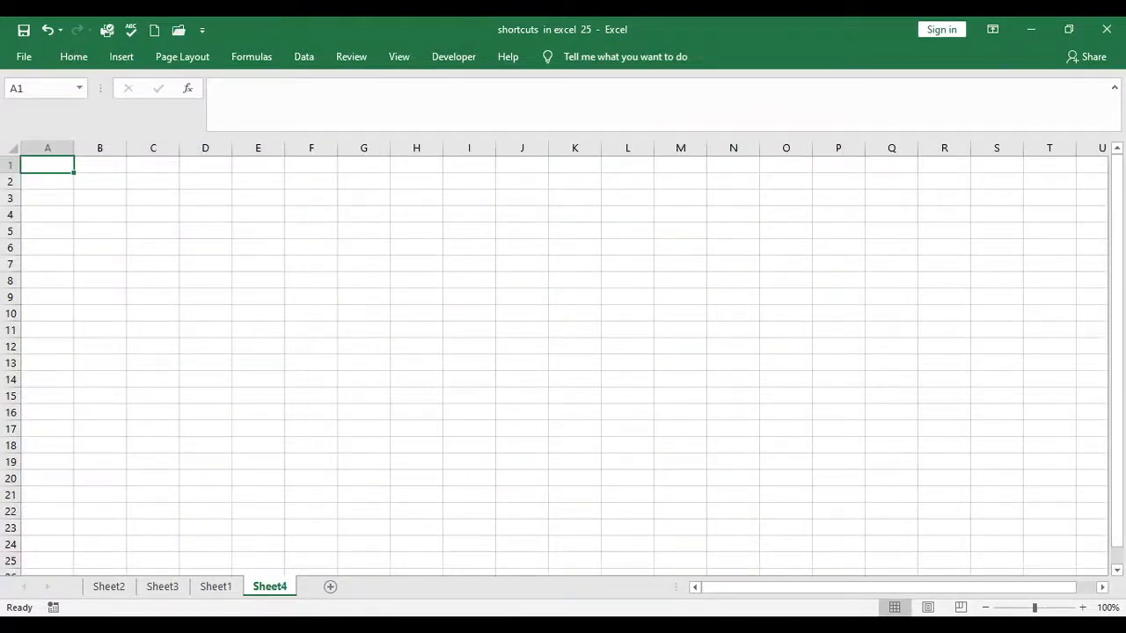
pyautogui.hotkey('ctrl', 'pageup')
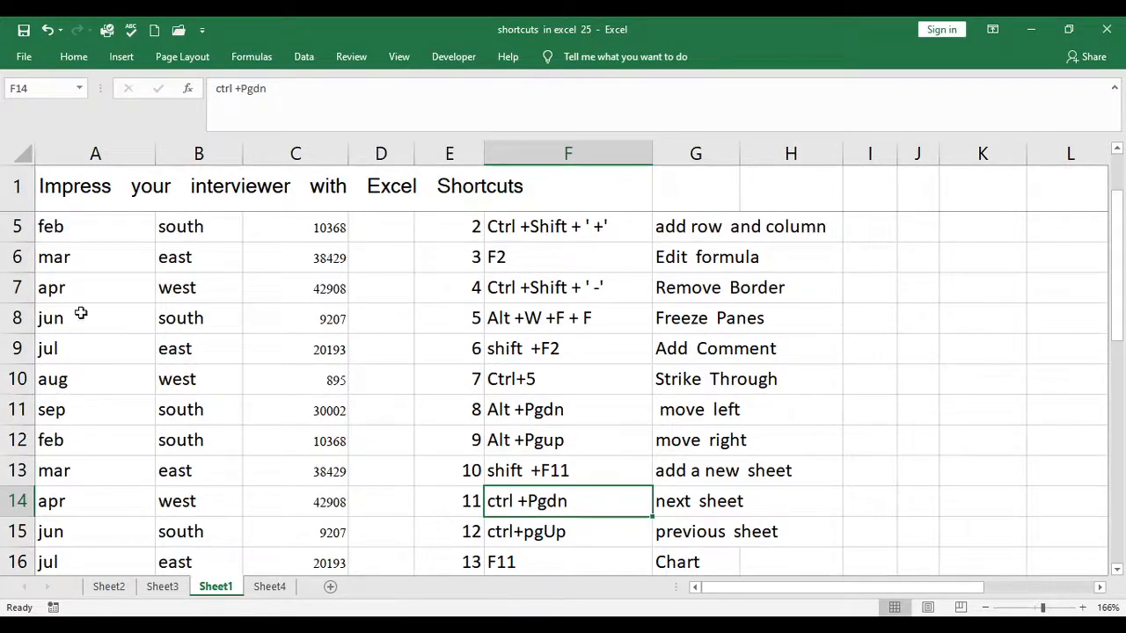
# Create a chart sheet from the sales table A3:C16, including its headers, and return to Sheet1.
pyautogui.click(159, 314)
pyautogui.press('Up')
pyautogui.press('Up')
pyautogui.press('Up')
pyautogui.press('Up')
pyautogui.press('Up')
pyautogui.press('Up')
pyautogui.press('Up')
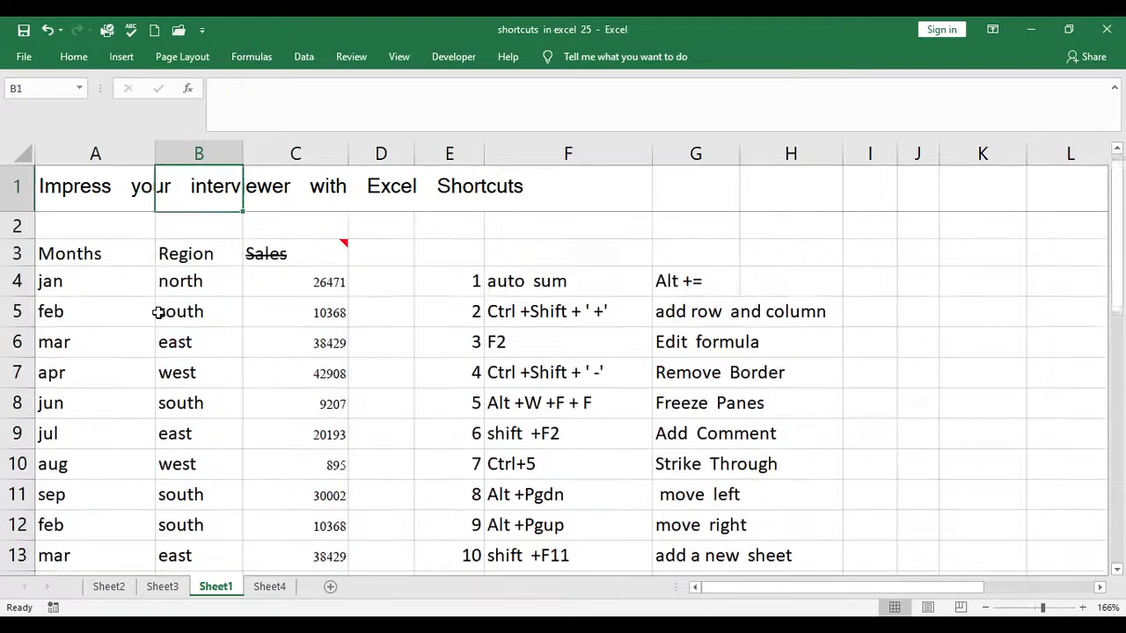
pyautogui.click(79, 255)
pyautogui.moveTo(79, 255); pyautogui.dragTo(319, 471)
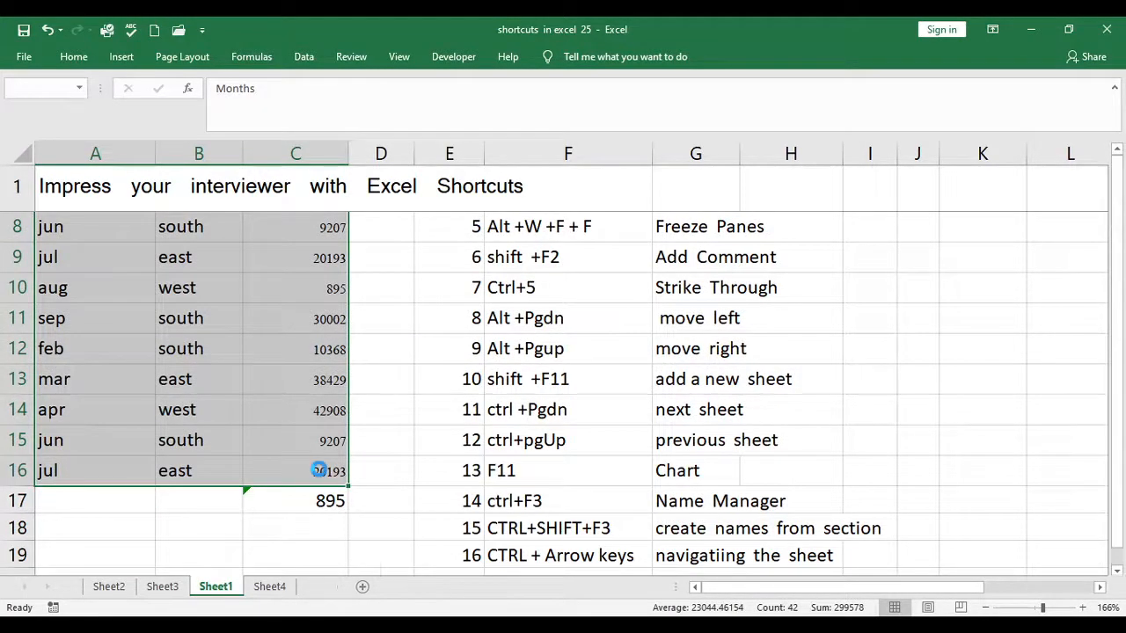
pyautogui.press('F11')
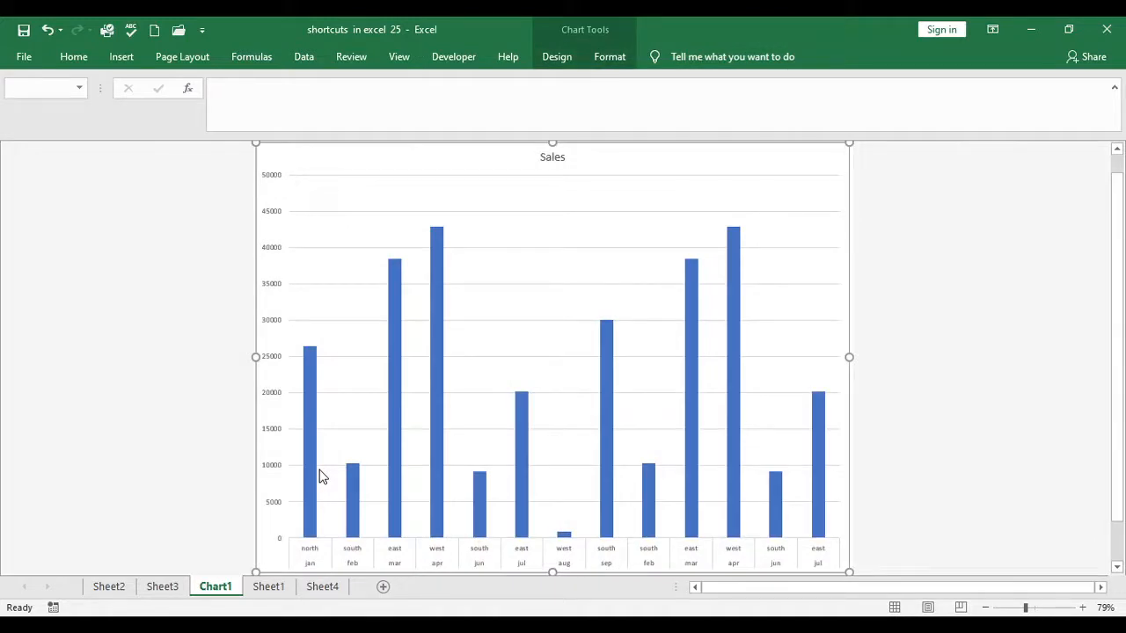
pyautogui.click(266, 597)
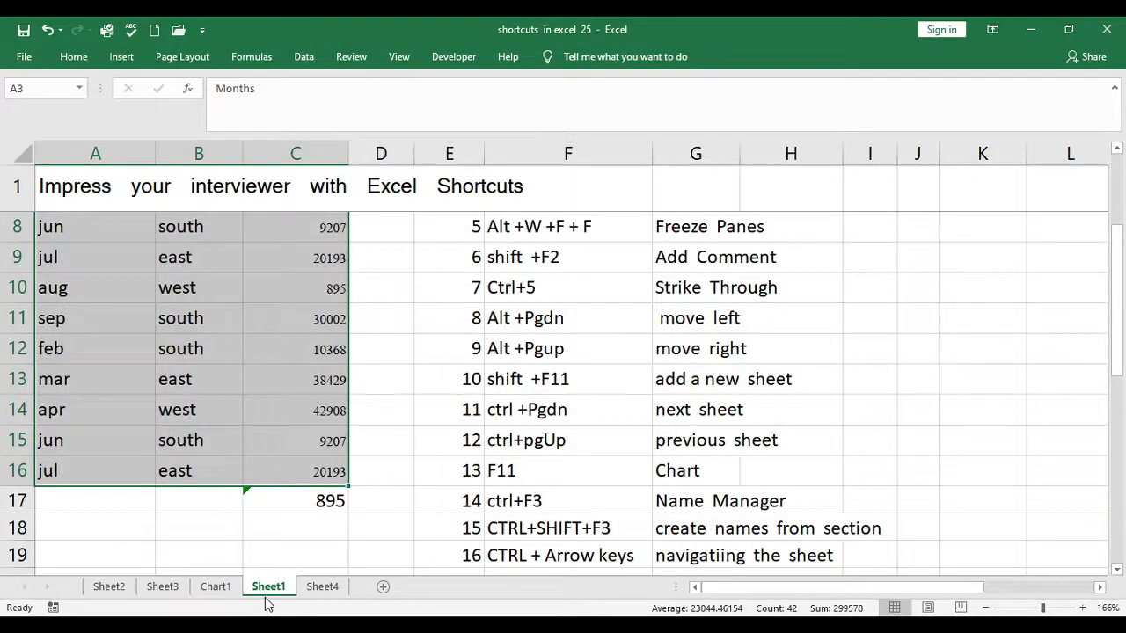
# Jump up column D to the first row and look through the shortcut list down to row 18.
pyautogui.click(524, 470)
pyautogui.click(376, 463)
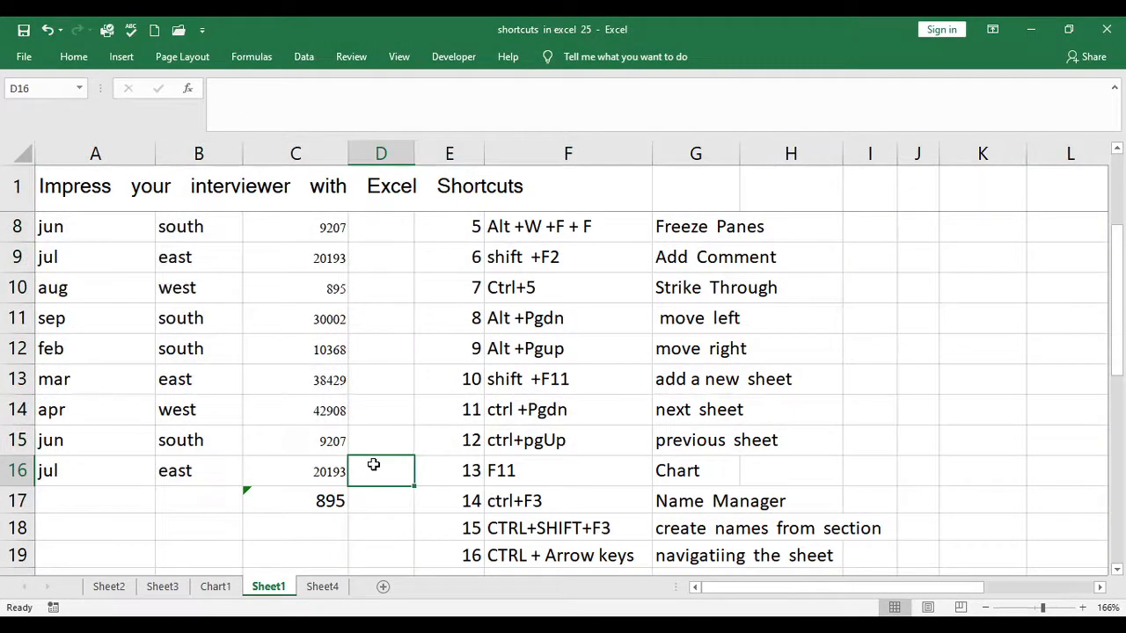
pyautogui.press('Up')
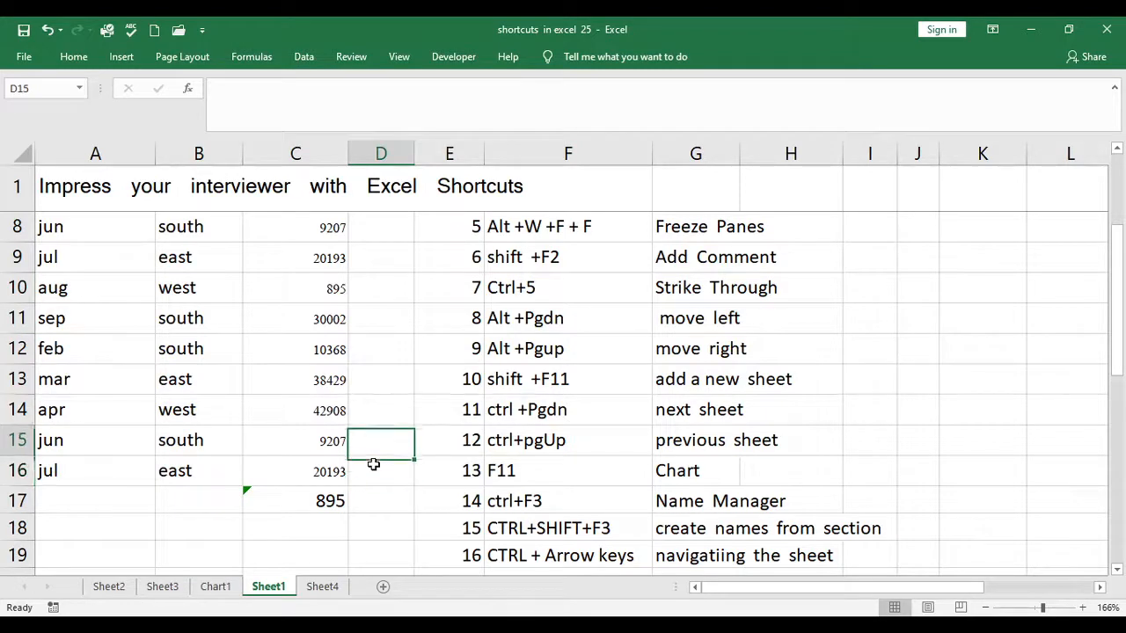
pyautogui.hotkey('ctrl', 'Up')
pyautogui.hotkey('ctrl', 'Up')
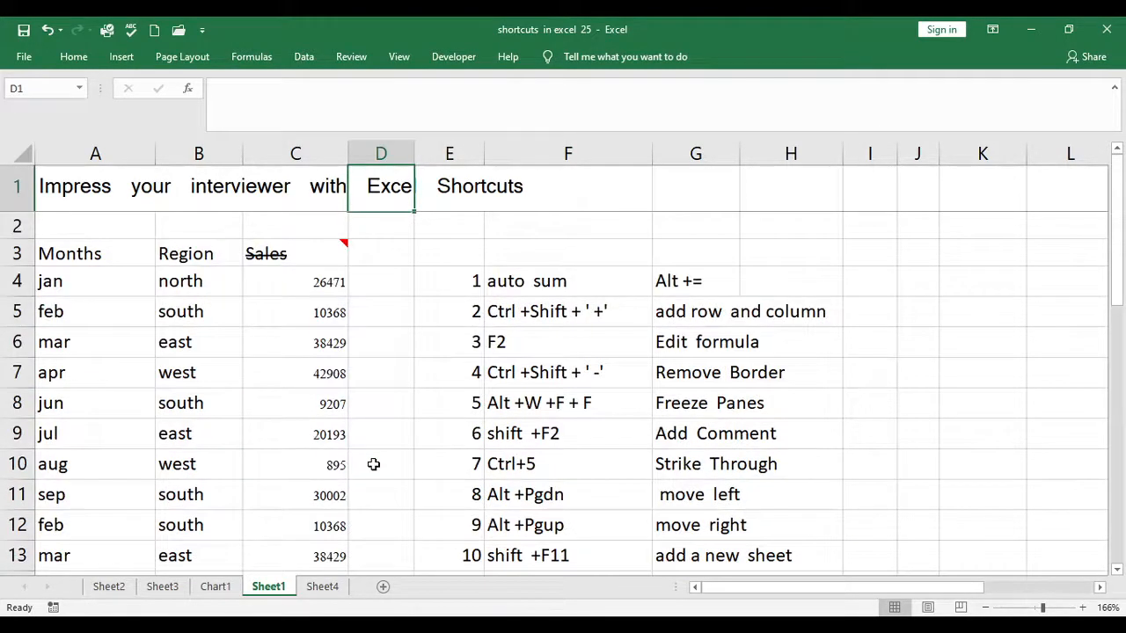
pyautogui.press('Down')
pyautogui.press('Down')
pyautogui.press('Down')
pyautogui.press('Down')
pyautogui.press('Down')
pyautogui.press('Down')
pyautogui.press('Down')
pyautogui.press('Down')
pyautogui.press('Down')
pyautogui.press('Down')
pyautogui.press('Down')
pyautogui.press('Down')
pyautogui.press('Down')
pyautogui.press('Down')
pyautogui.press('Down')
pyautogui.press('Down')
pyautogui.press('Down')
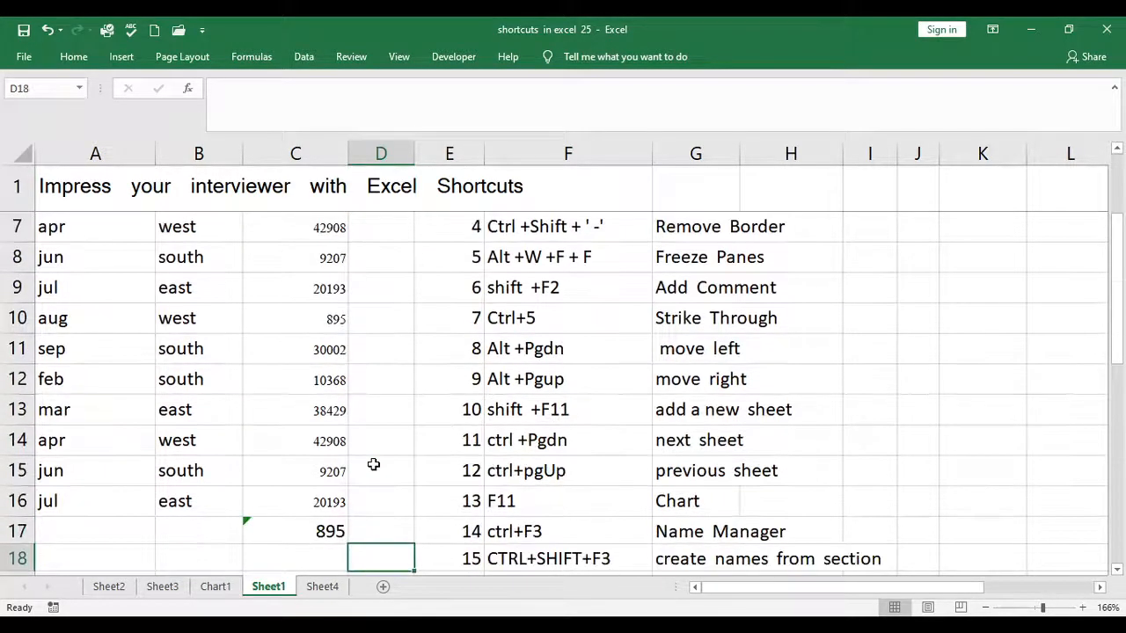
# Go to the Name Manager shortcut entry in F17 and open the Name Manager.
pyautogui.click(557, 533)
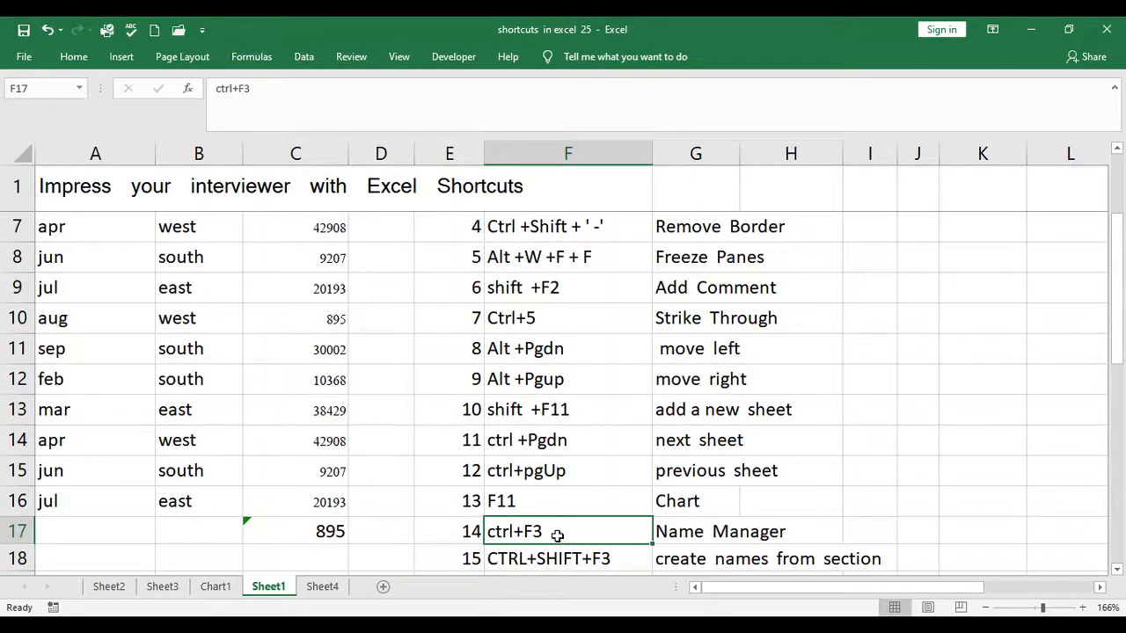
pyautogui.press('Up')
pyautogui.click(557, 535)
pyautogui.hotkey('ctrl', 'F3')
# Go over the Months, Region and Sales headers in row 3 and select the whole sales table A3:C16.
pyautogui.click(118, 284)
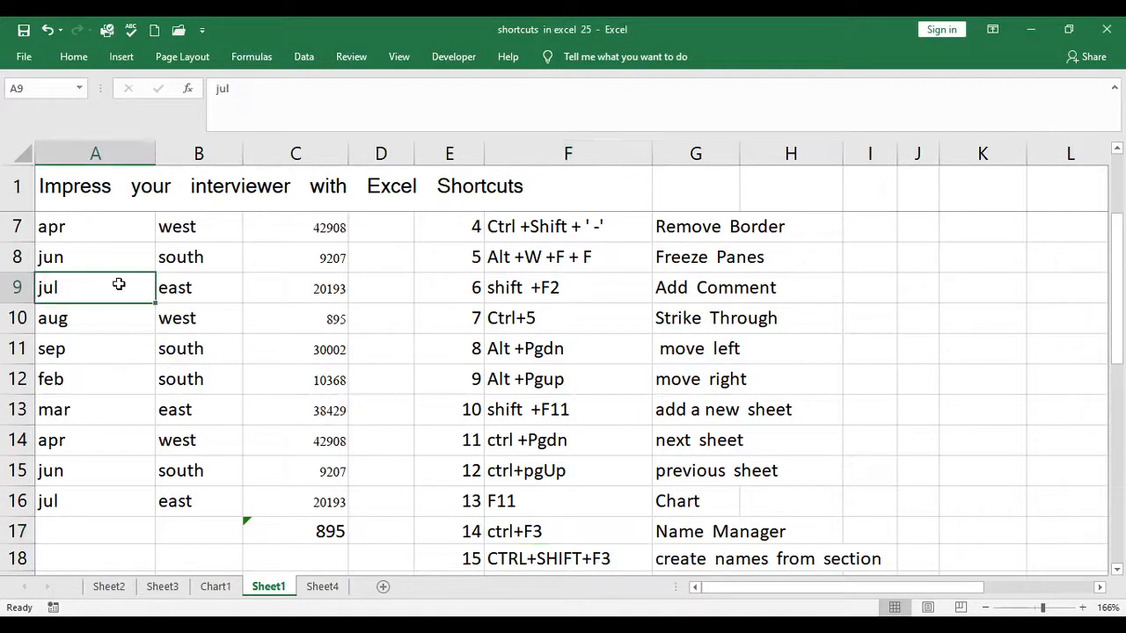
pyautogui.press('Up')
pyautogui.press('Up')
pyautogui.press('Up')
pyautogui.press('Up')
pyautogui.press('Up')
pyautogui.press('Up')
pyautogui.press('Up')
pyautogui.press('Up')
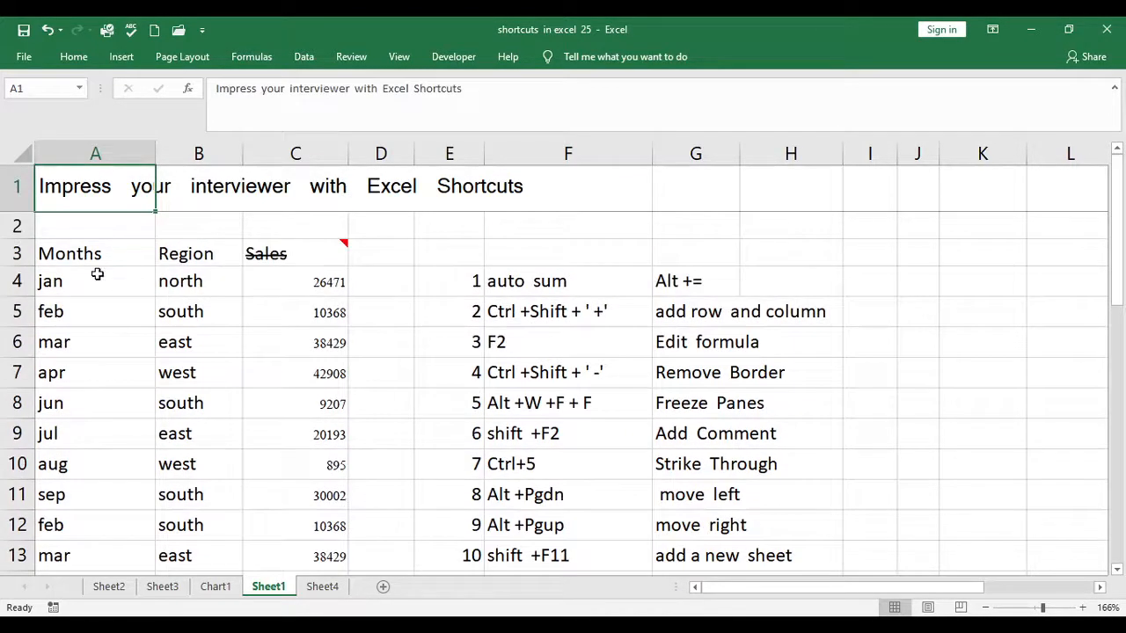
pyautogui.click(58, 246)
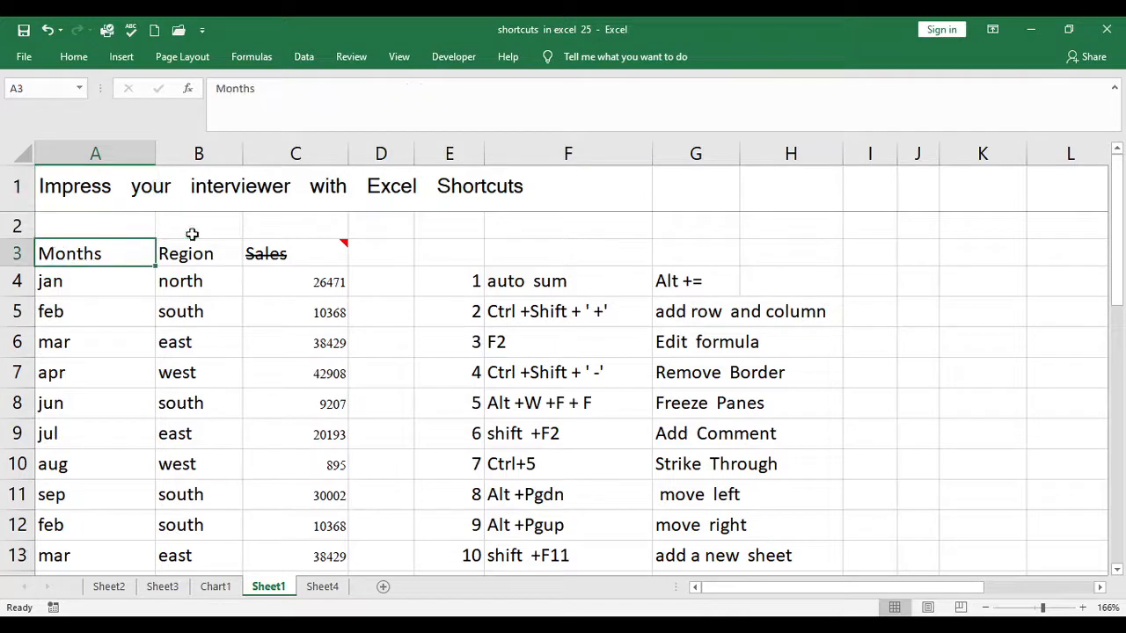
pyautogui.click(223, 253)
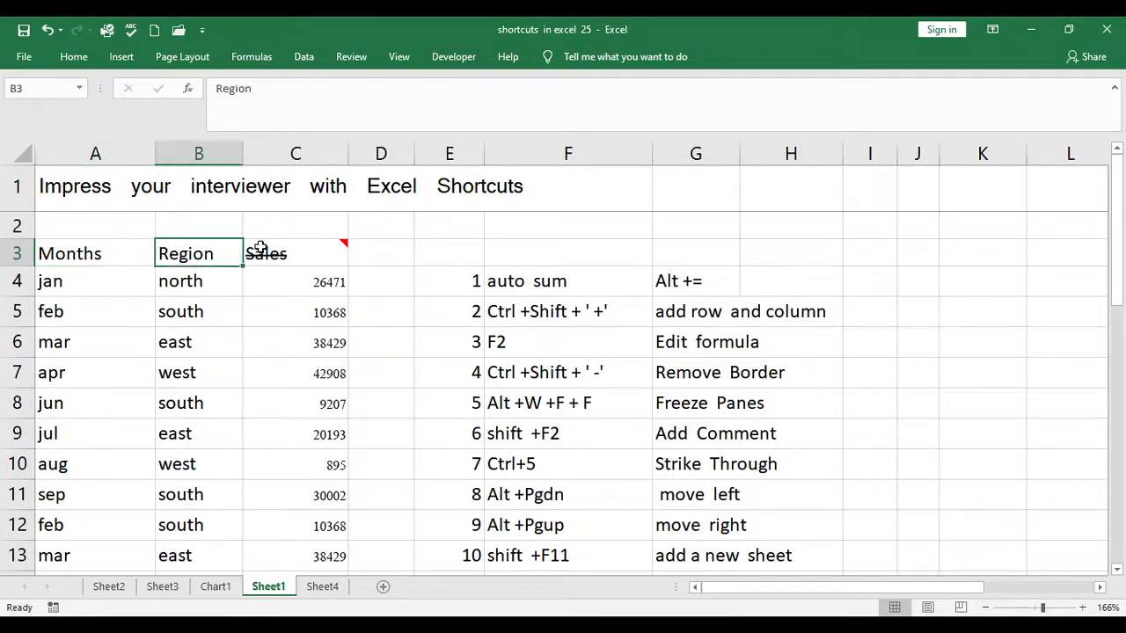
pyautogui.click(305, 254)
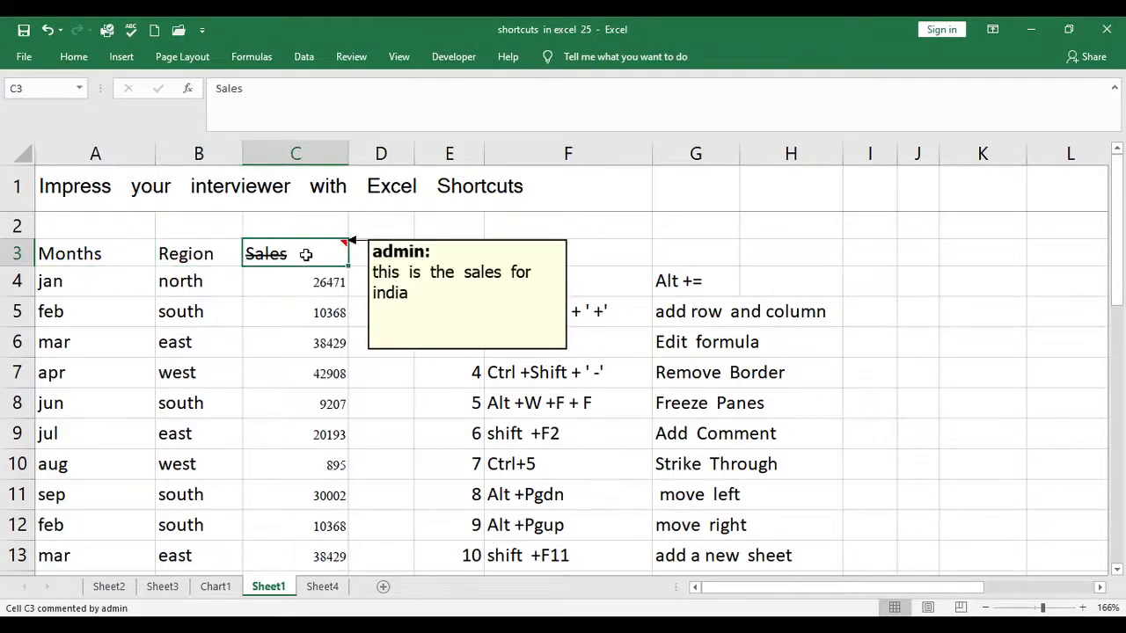
pyautogui.moveTo(53, 255); pyautogui.dragTo(194, 409)
pyautogui.click(70, 248)
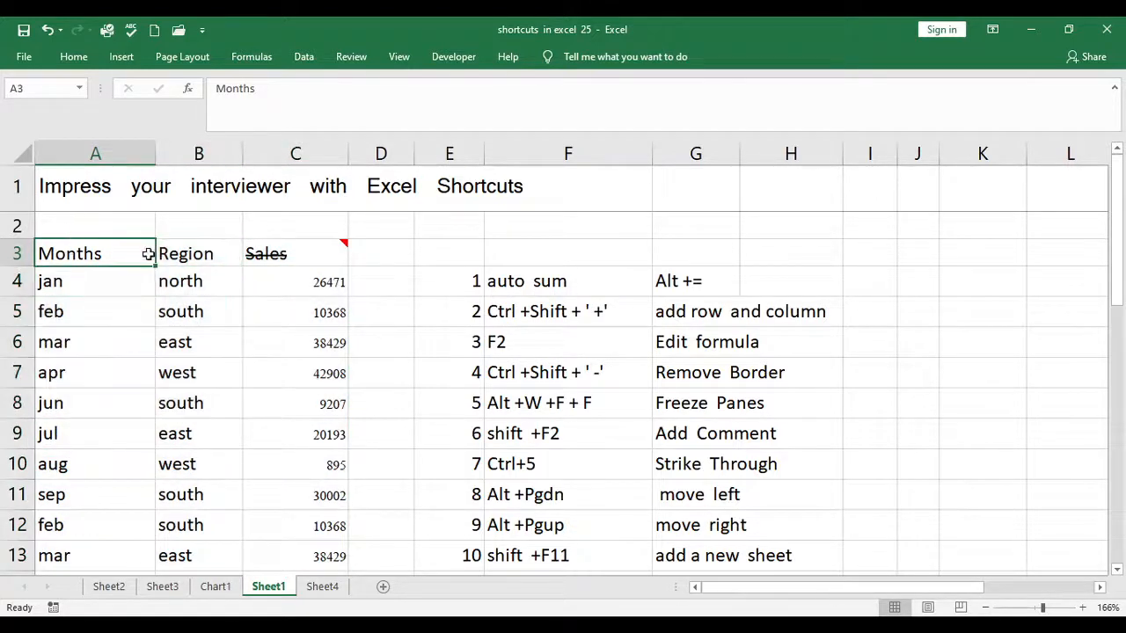
pyautogui.click(195, 254)
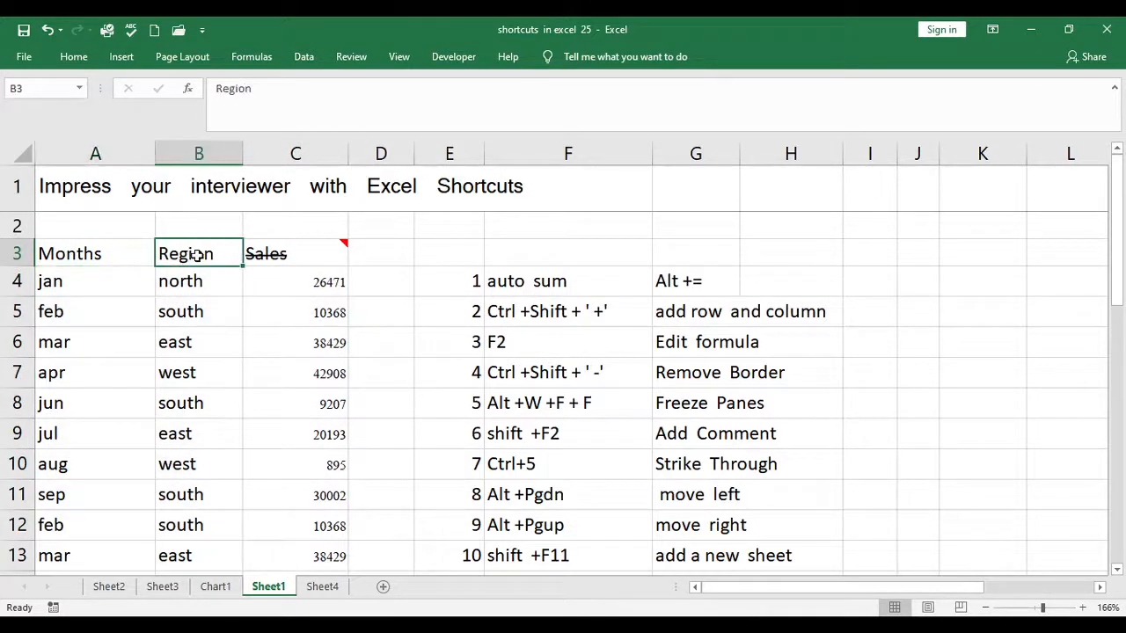
pyautogui.click(93, 253)
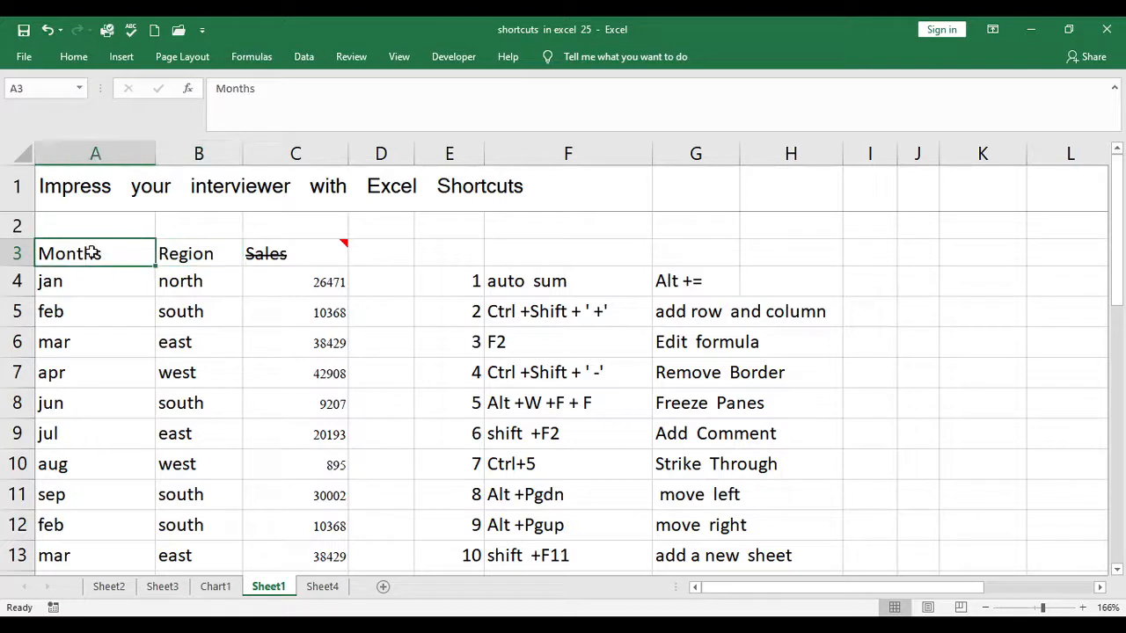
pyautogui.click(210, 256)
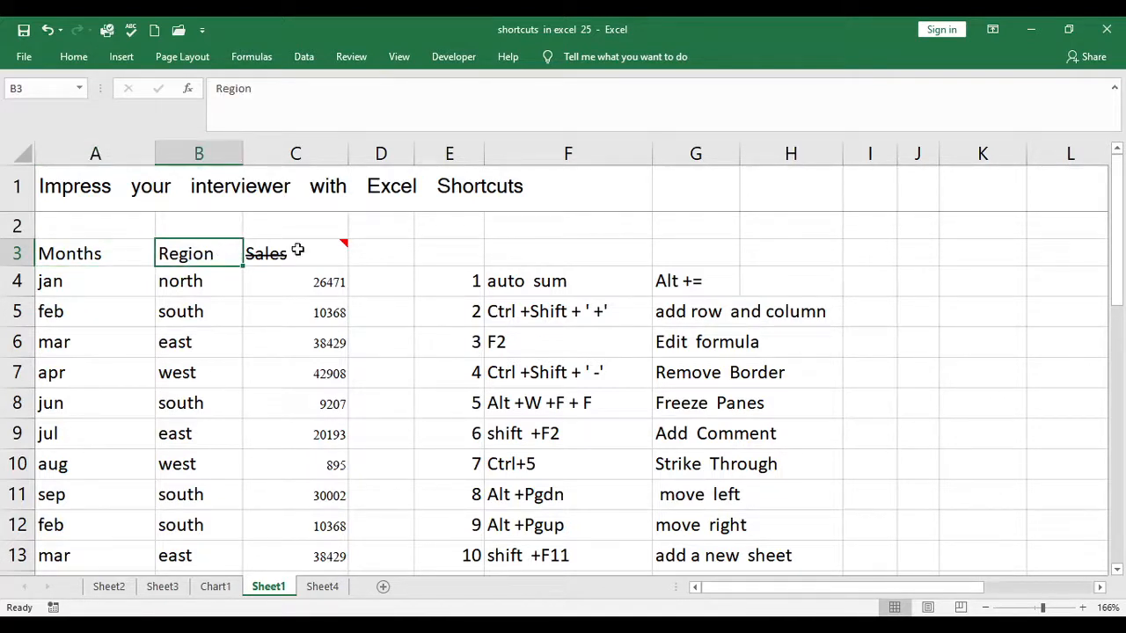
pyautogui.click(324, 255)
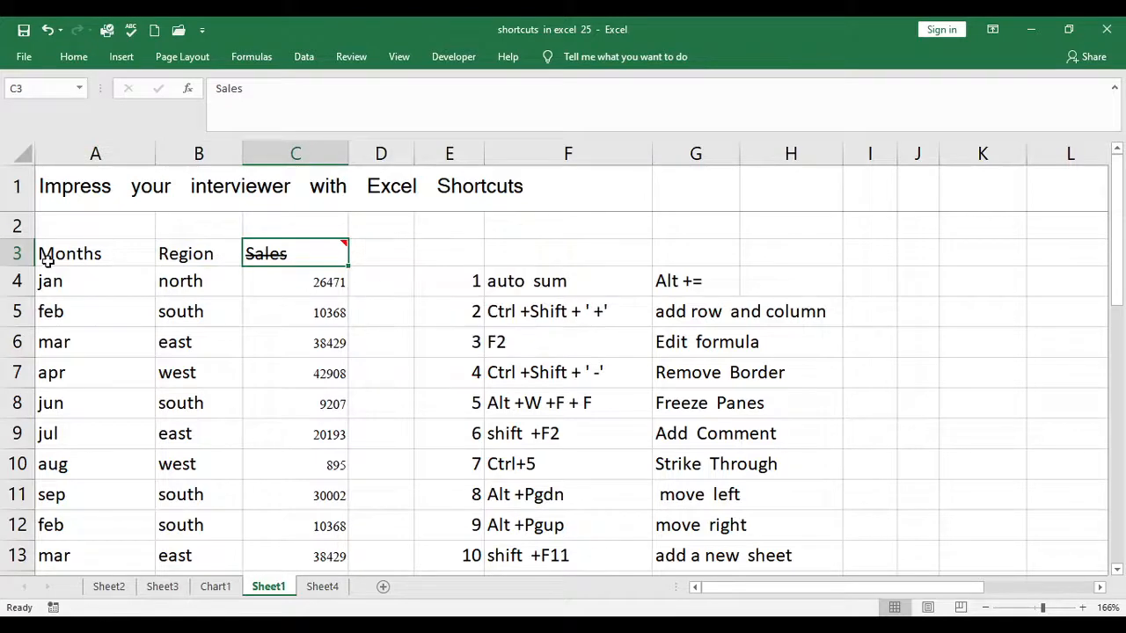
pyautogui.moveTo(40, 255); pyautogui.dragTo(325, 533)
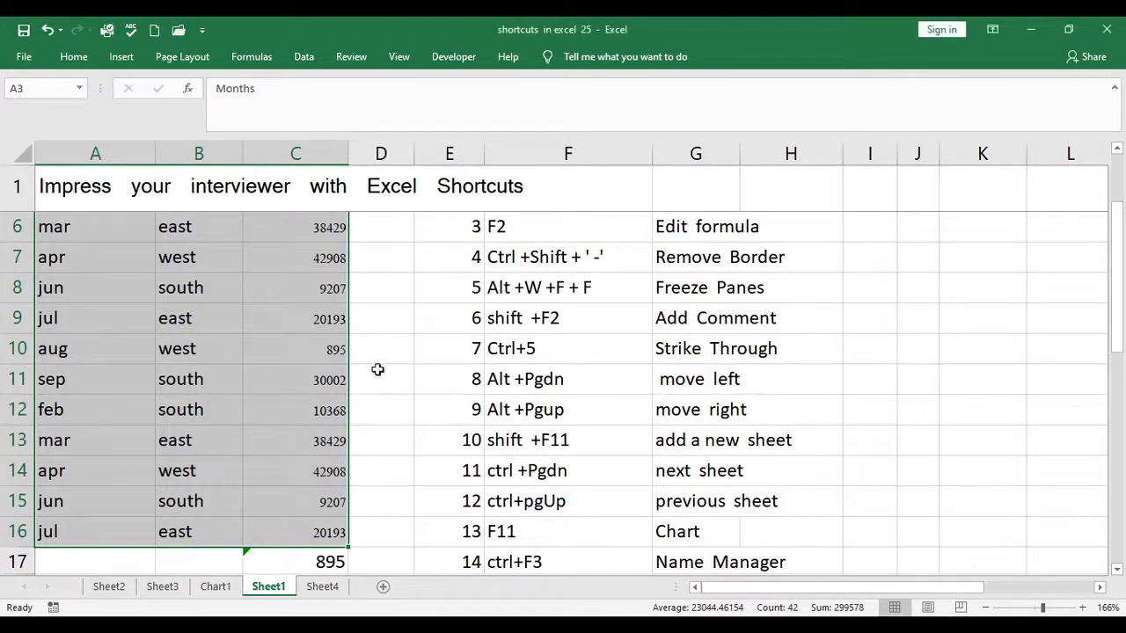
# Starting from E10, open the Name Manager and pick E6:E16 as the range that a name refers to.
pyautogui.click(471, 356)
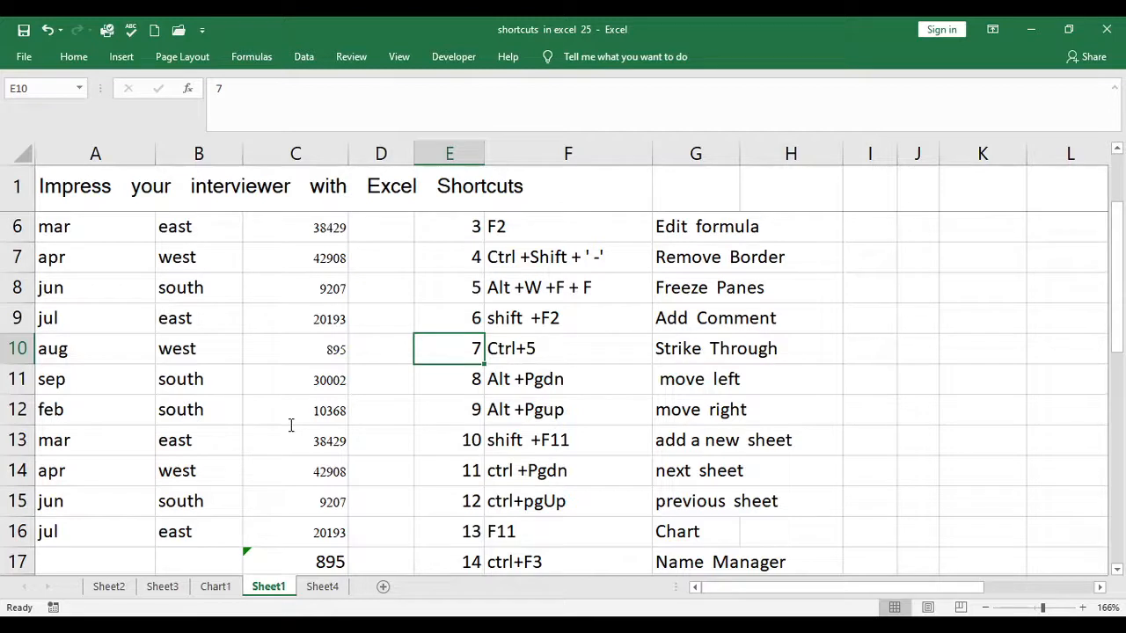
pyautogui.hotkey('ctrl', 'F3')
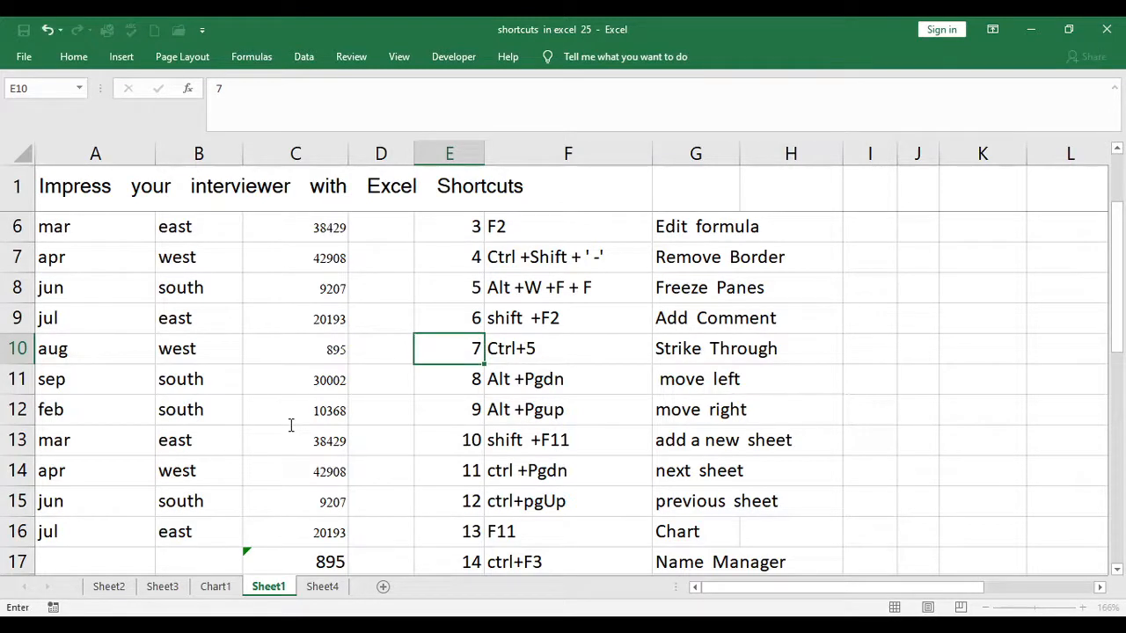
pyautogui.moveTo(453, 217); pyautogui.dragTo(417, 528)
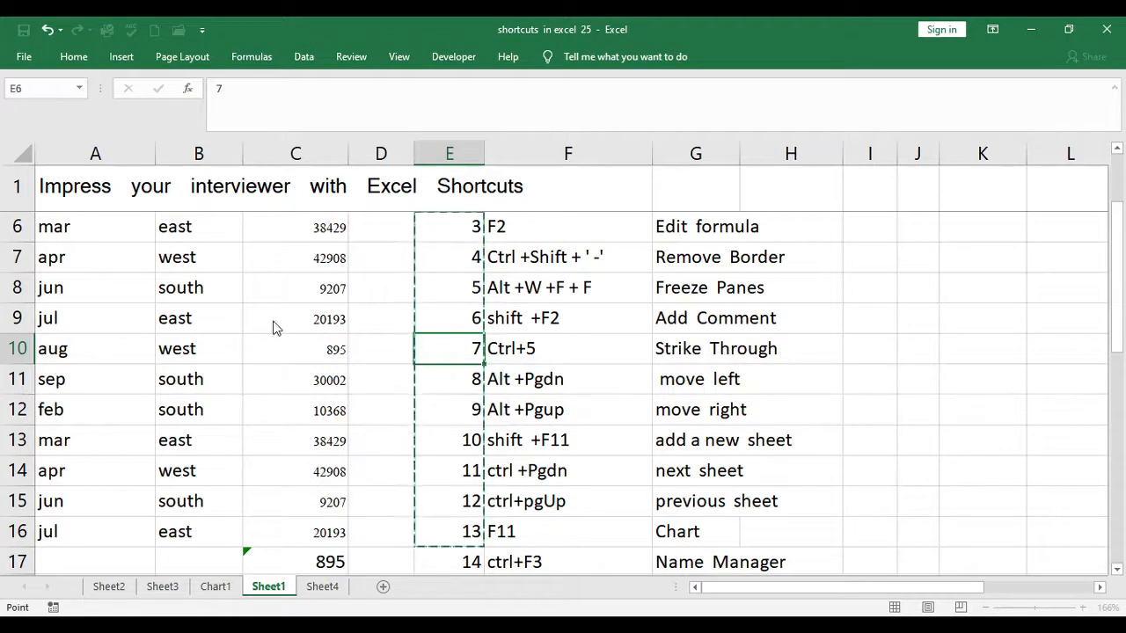
pyautogui.press('Return')
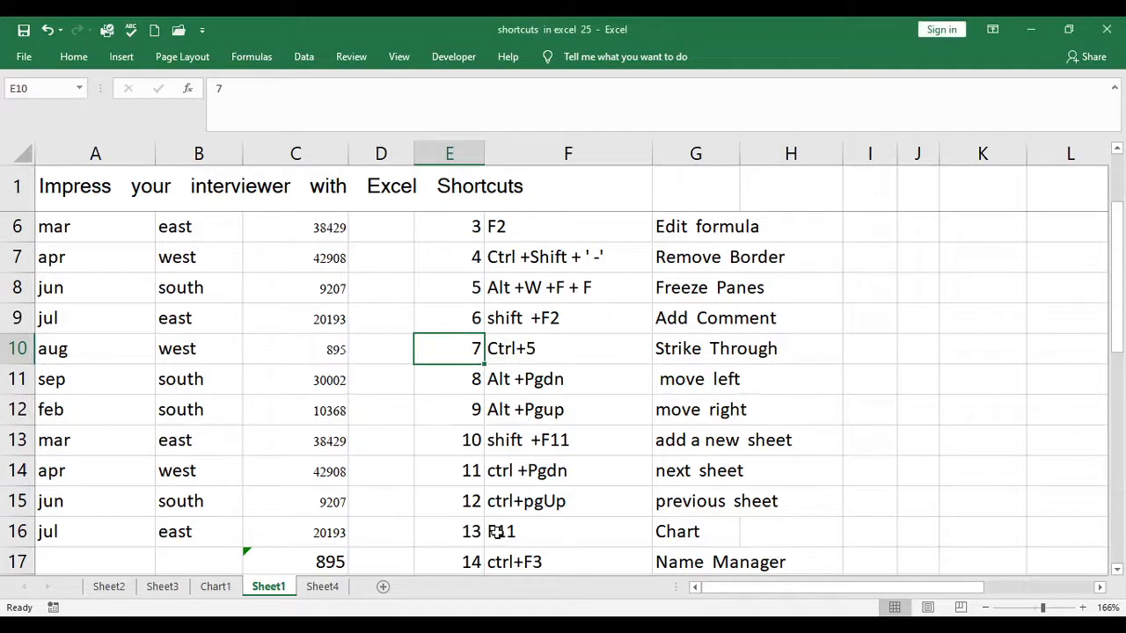
# Examine shortcut entries 14 to 16 in the list, covering names and sheet navigation, ending at E19.
pyautogui.click(459, 387)
pyautogui.press('Down')
pyautogui.press('Down')
pyautogui.press('Down')
pyautogui.press('Down')
pyautogui.press('Down')
pyautogui.press('Down')
pyautogui.press('Down')
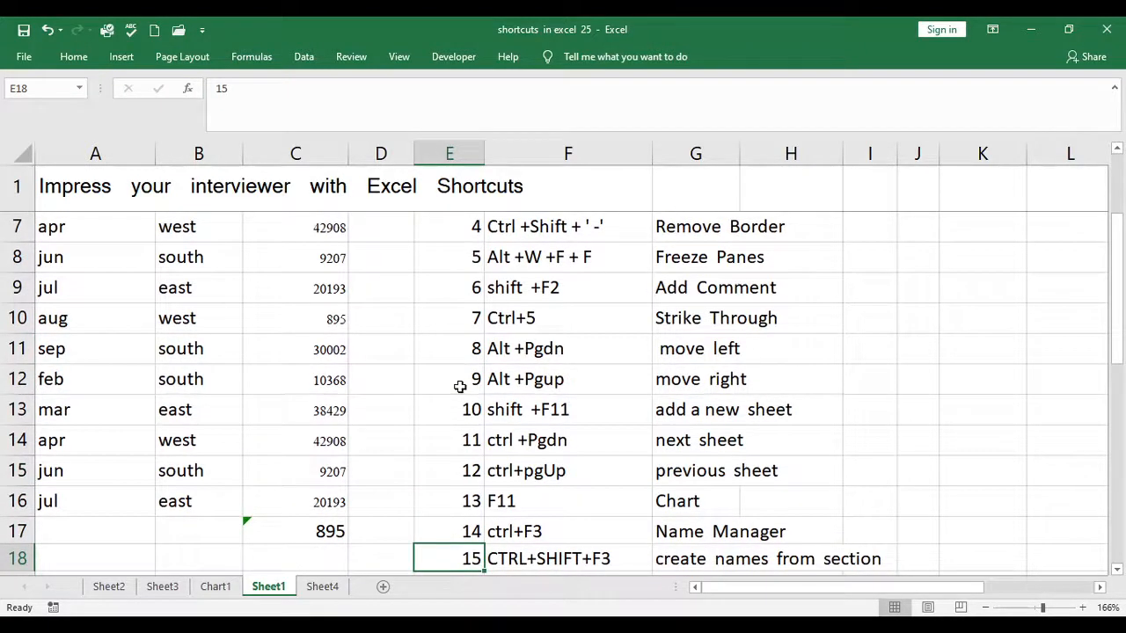
pyautogui.press('Up')
pyautogui.press('Down')
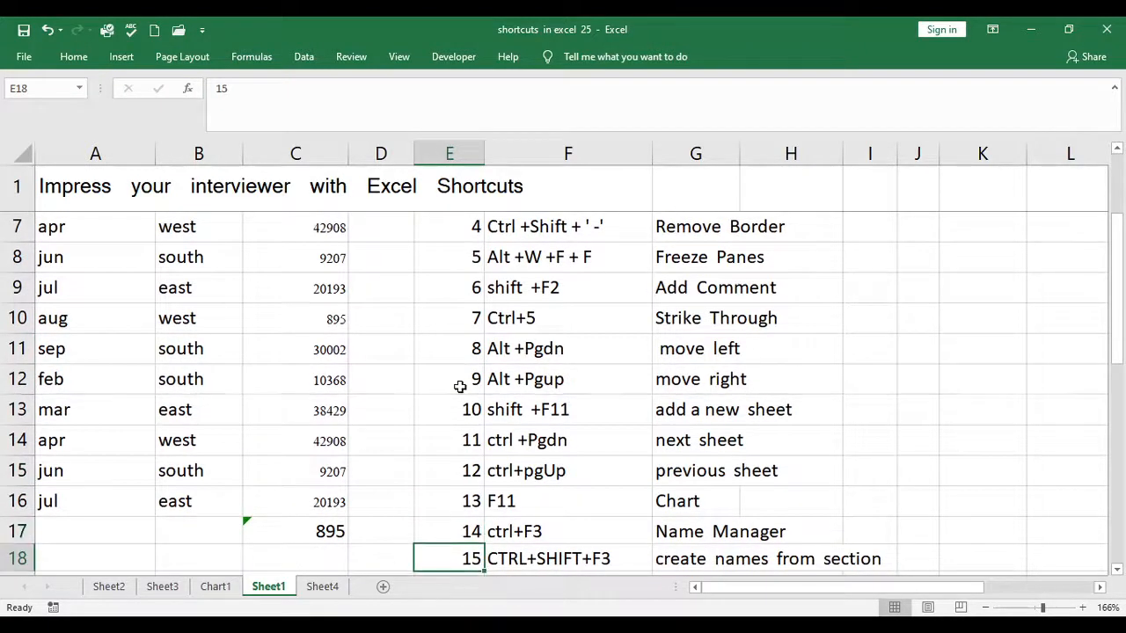
pyautogui.press('Up')
pyautogui.press('Down')
pyautogui.press('Down')
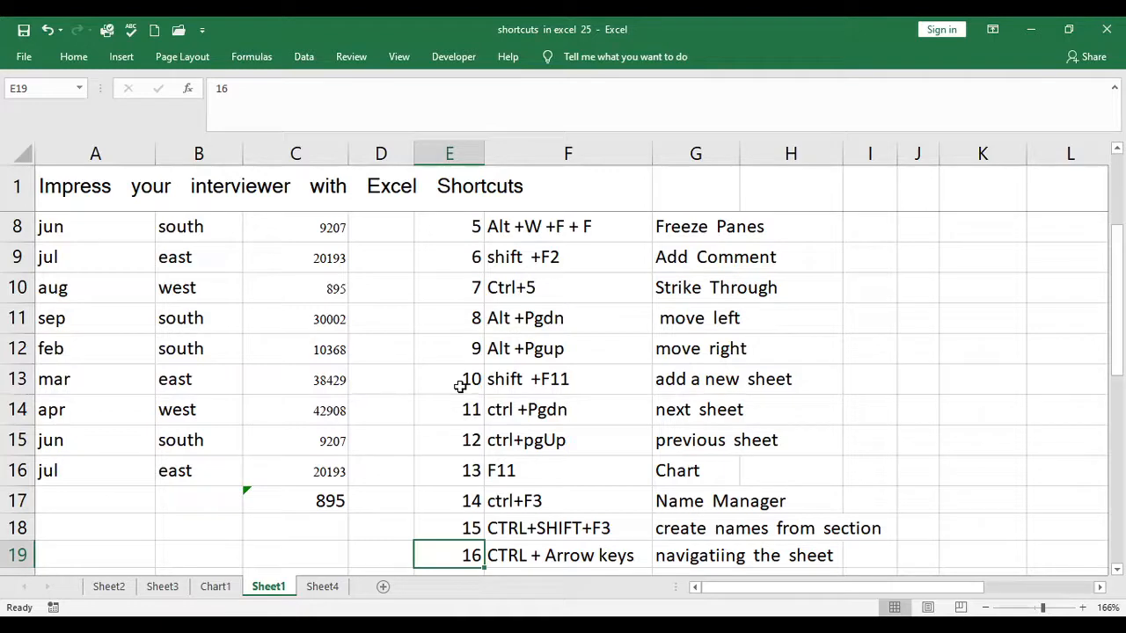
# Jump up column A from A8 through the edge of the sales data to the title cell A1.
pyautogui.click(86, 230)
pyautogui.press('Up')
pyautogui.hotkey('ctrl', 'Up')
pyautogui.hotkey('ctrl', 'Up')
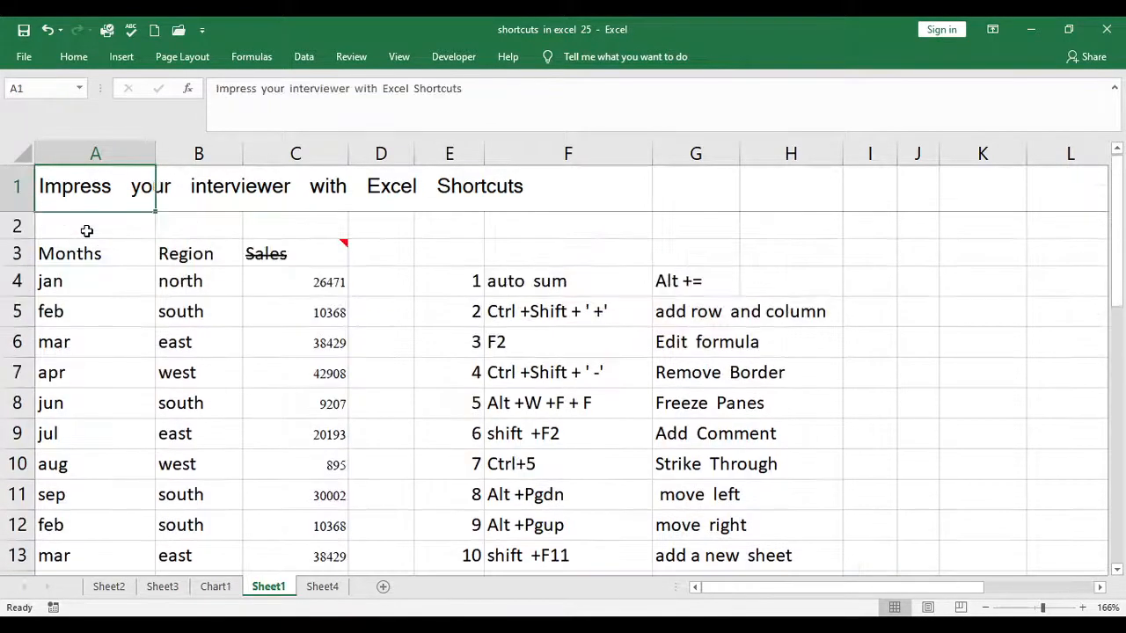
# From the Months header in A3, jump along row 3 to the last column XFD and back to the Sales header.
pyautogui.click(91, 252)
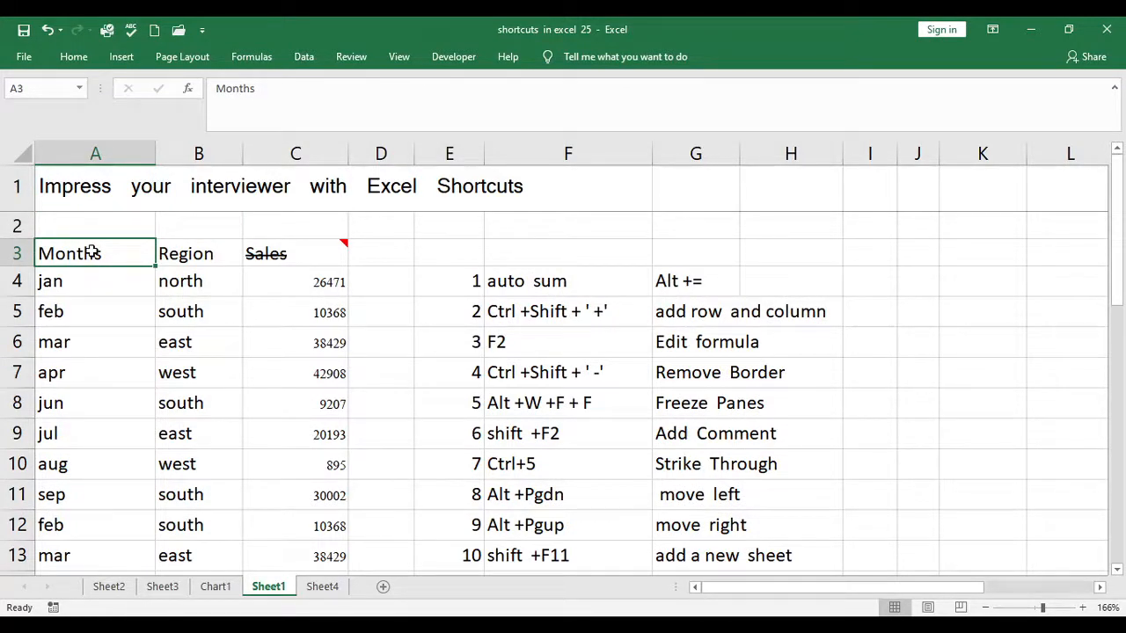
pyautogui.hotkey('ctrl', 'Right')
pyautogui.hotkey('ctrl', 'Right')
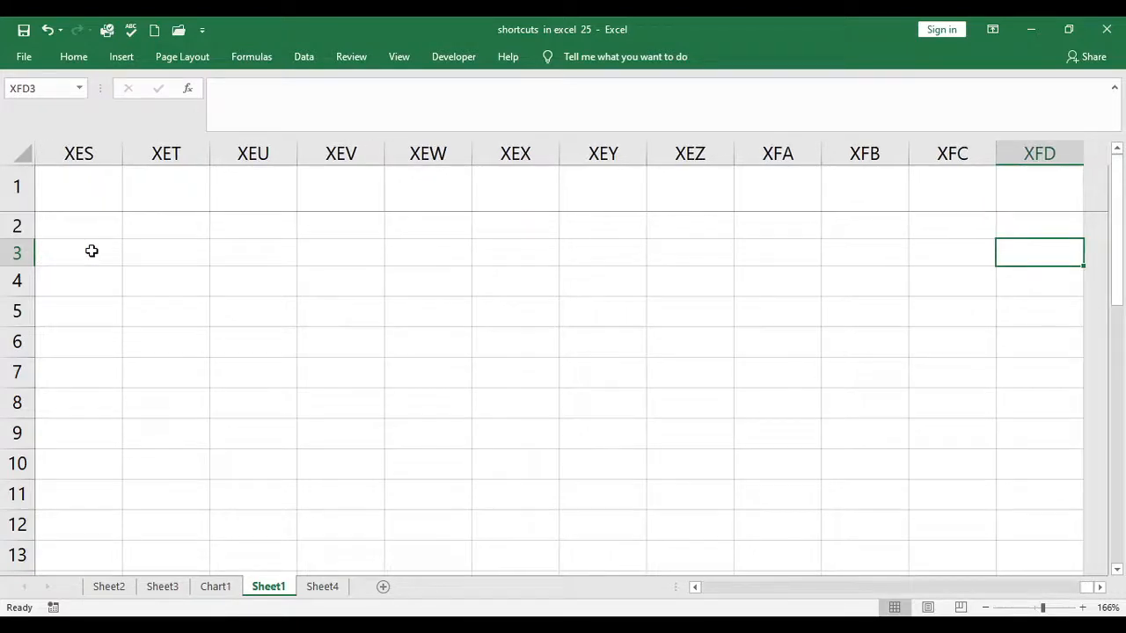
pyautogui.hotkey('ctrl', 'Left')
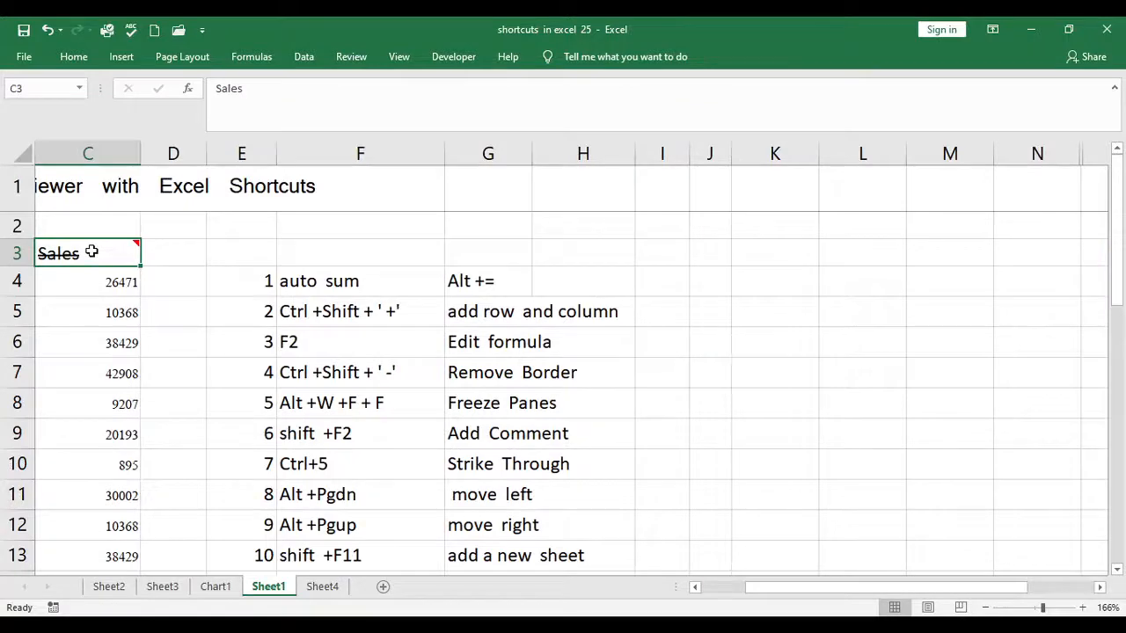
# Jump twice between the Sales header in C3 and the column's last filled cell C17, ending at C3.
pyautogui.hotkey('ctrl', 'Down')
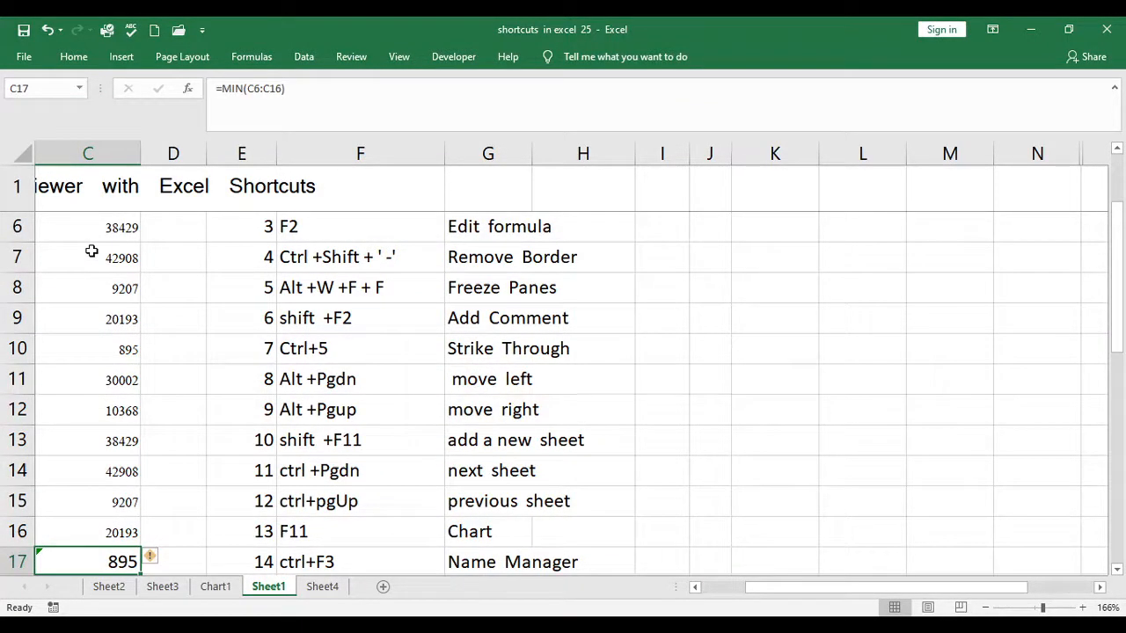
pyautogui.hotkey('ctrl', 'Up')
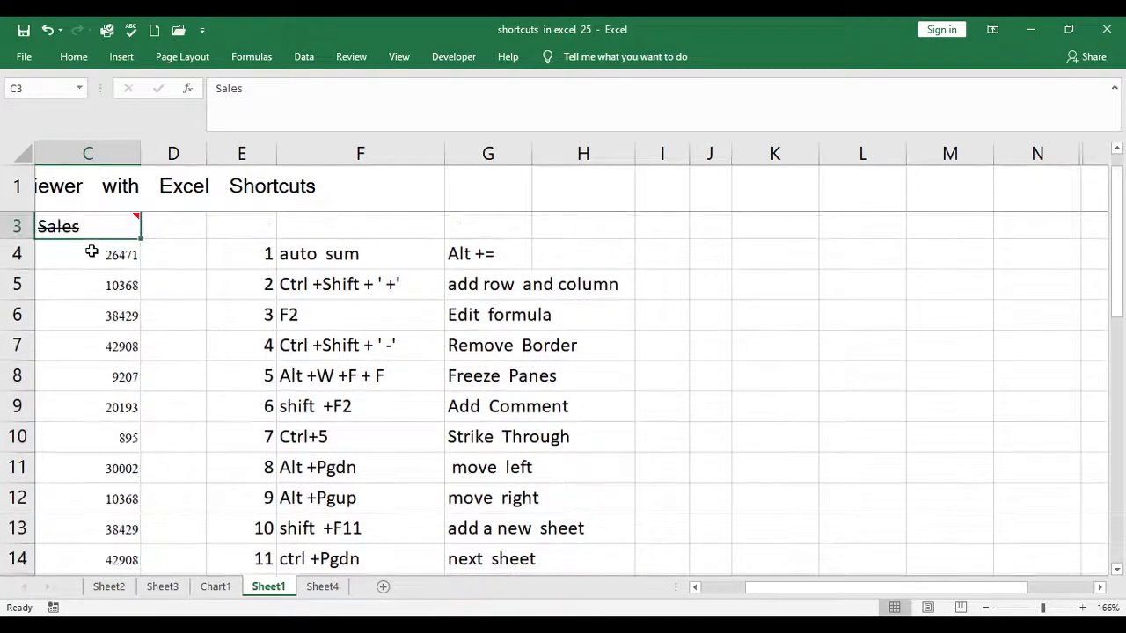
pyautogui.hotkey('ctrl', 'Down')
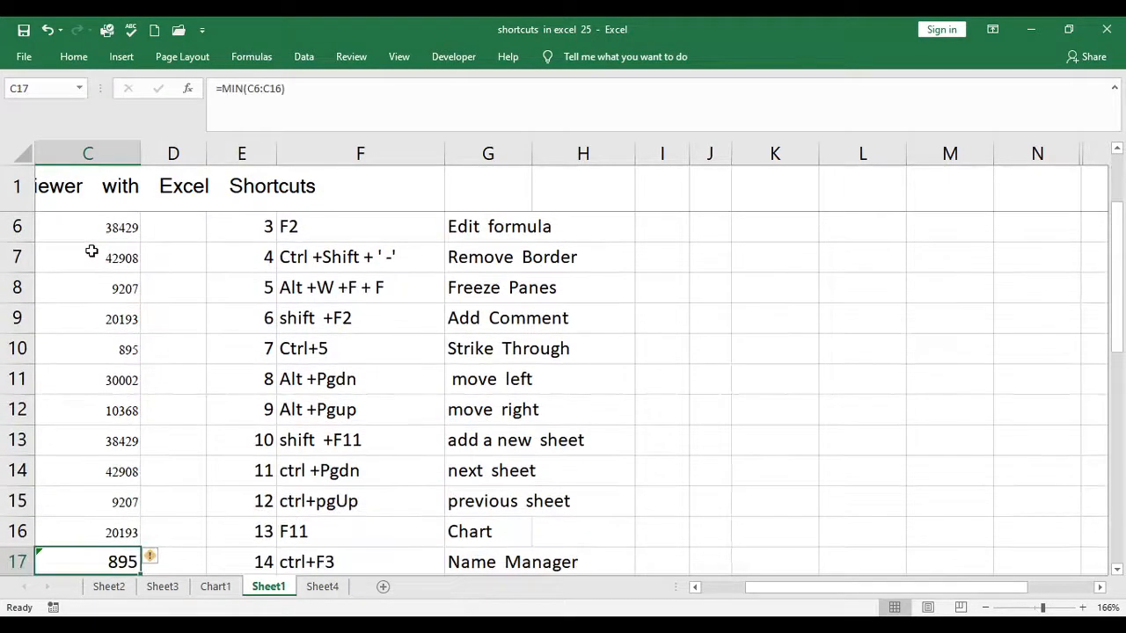
pyautogui.hotkey('ctrl', 'Up')
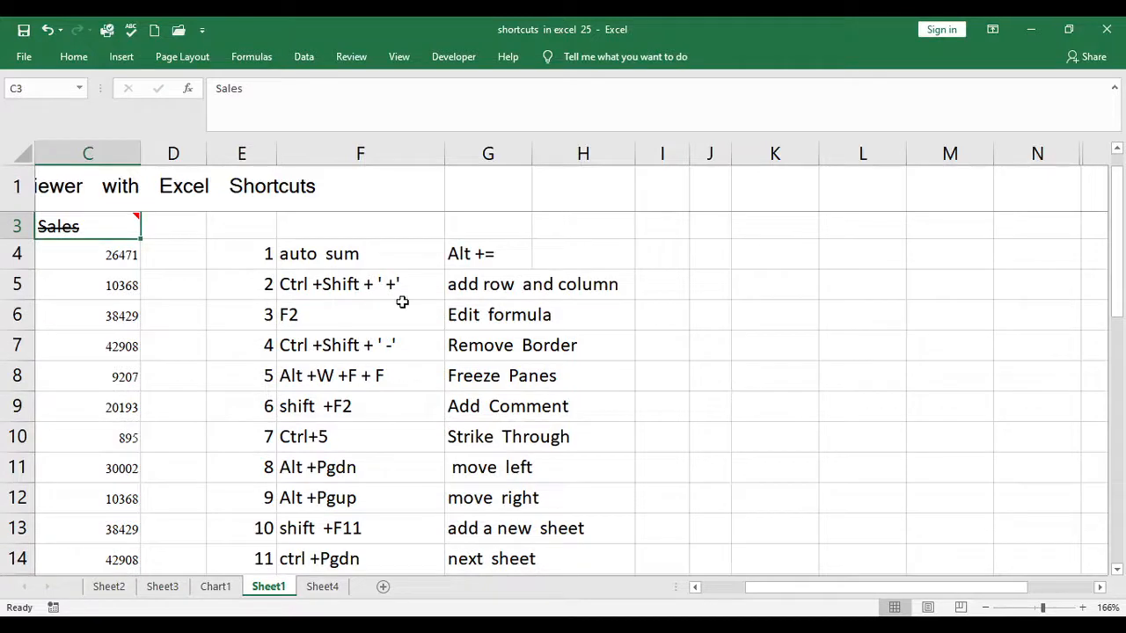
# Examine the shortcut list in column F down to entry 20, ending at the filter shortcut in F20.
pyautogui.click(402, 303)
pyautogui.press('Down')
pyautogui.press('Down')
pyautogui.press('Down')
pyautogui.press('Down')
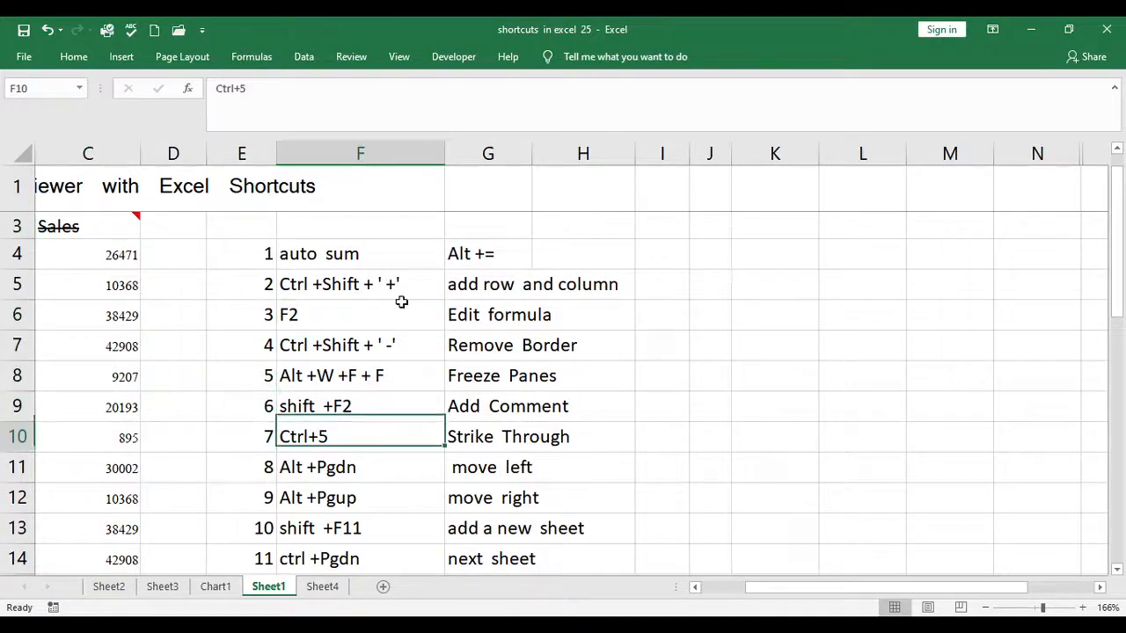
pyautogui.press('Down')
pyautogui.press('Down')
pyautogui.press('Down')
pyautogui.press('Down')
pyautogui.press('Down')
pyautogui.press('Down')
pyautogui.press('Down')
pyautogui.press('Down')
pyautogui.press('Down')
pyautogui.press('Down')
pyautogui.press('Down')
pyautogui.press('Down')
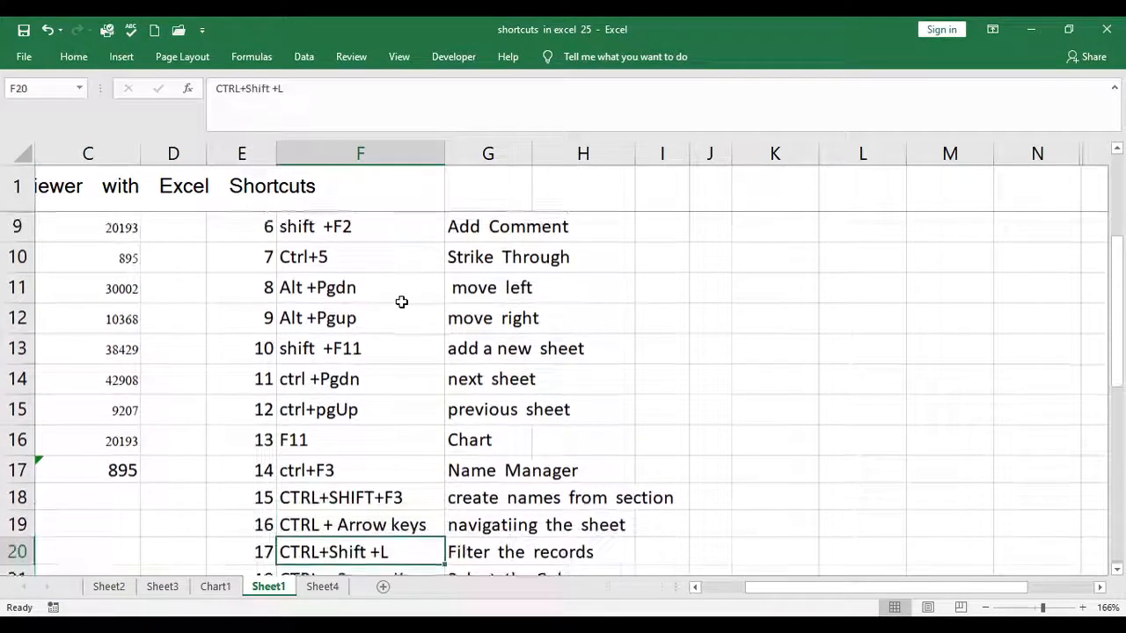
pyautogui.press('Down')
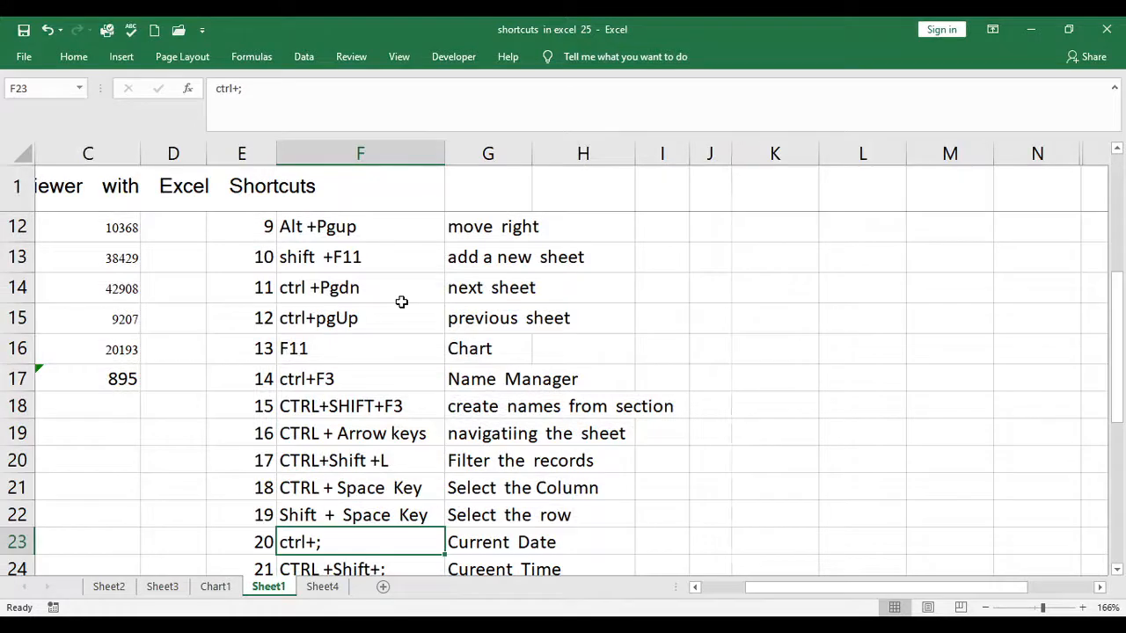
pyautogui.press('Up')
pyautogui.press('Up')
pyautogui.press('Up')
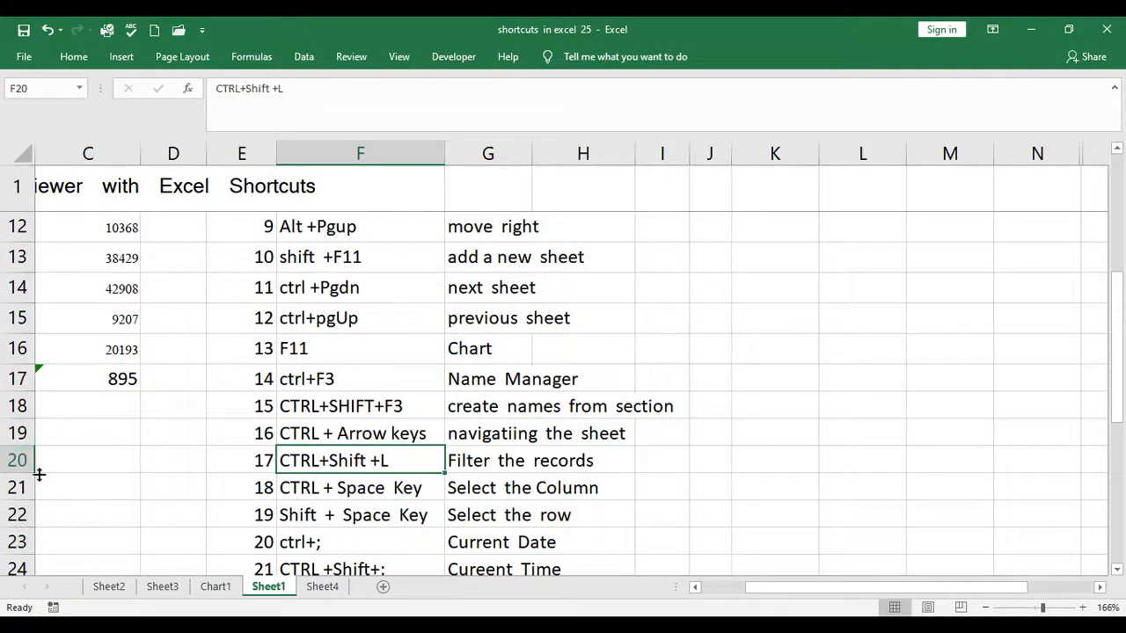
# Return from row 20 to the title cell A1 and select the Region header in B3.
pyautogui.click(151, 479)
pyautogui.press('Up')
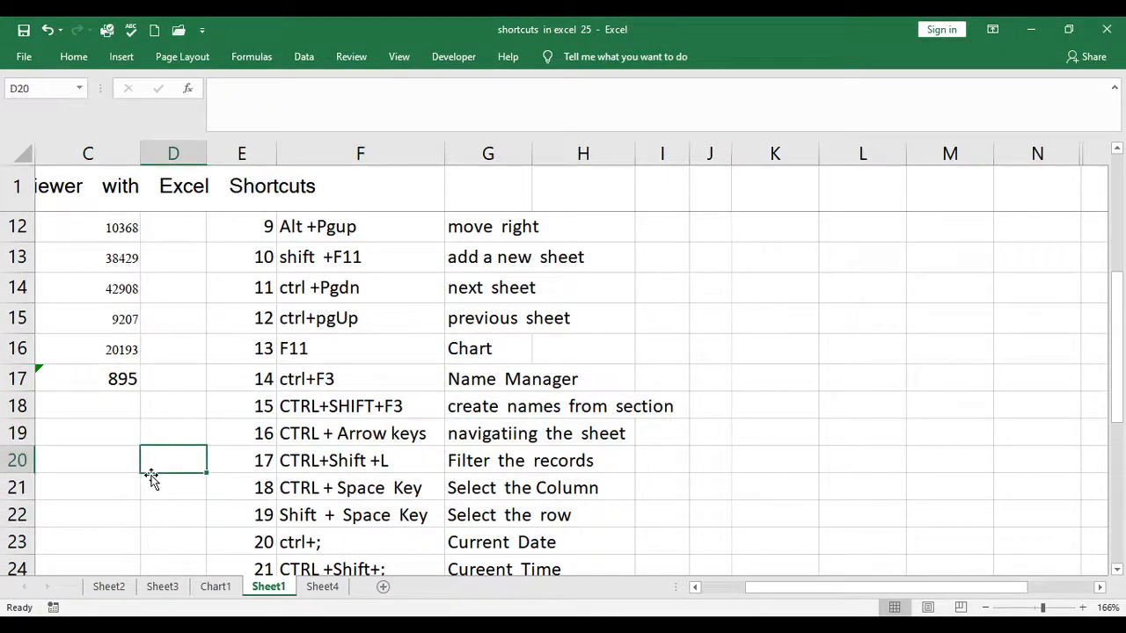
pyautogui.press('Up')
pyautogui.press('Up')
pyautogui.press('Up')
pyautogui.press('Up')
pyautogui.press('Up')
pyautogui.press('Up')
pyautogui.press('Up')
pyautogui.press('Up')
pyautogui.press('Up')
pyautogui.press('Up')
pyautogui.press('Up')
pyautogui.press('Up')
pyautogui.press('Up')
pyautogui.press('Up')
pyautogui.press('Up')
pyautogui.press('Up')
pyautogui.press('Up')
pyautogui.press('Up')
pyautogui.press('Up')
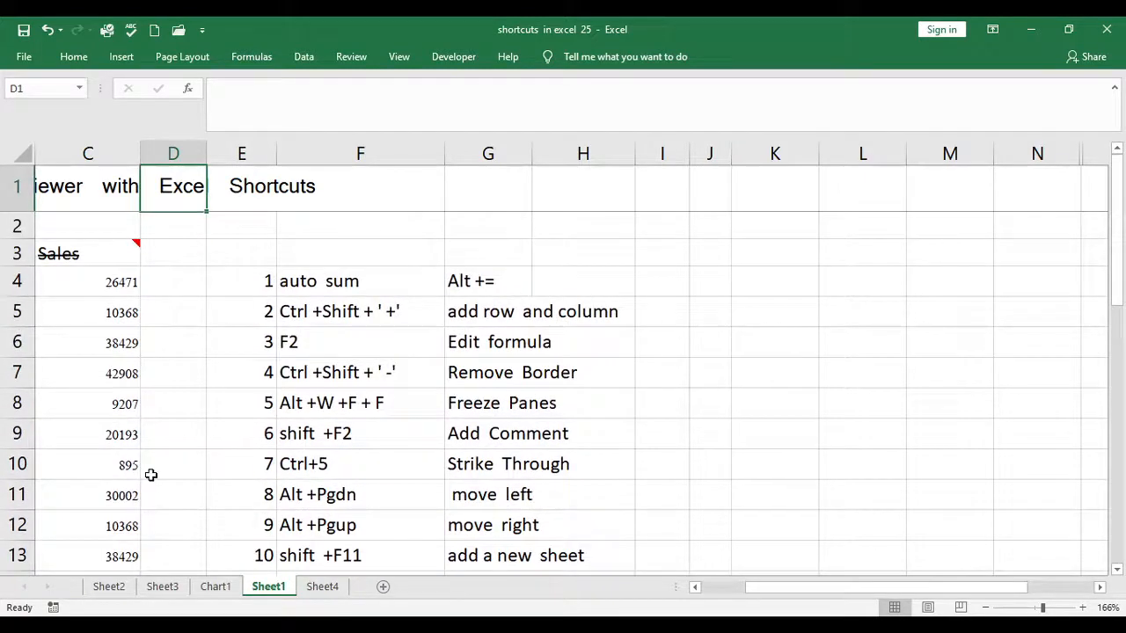
pyautogui.press('Left')
pyautogui.press('Left')
pyautogui.press('Left')
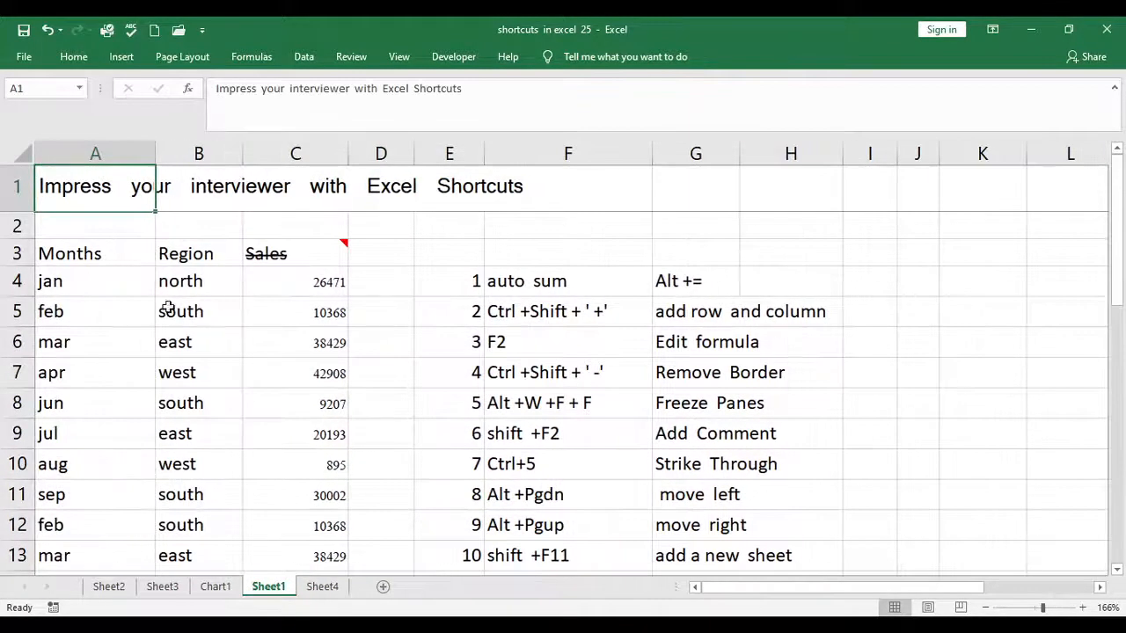
pyautogui.click(174, 255)
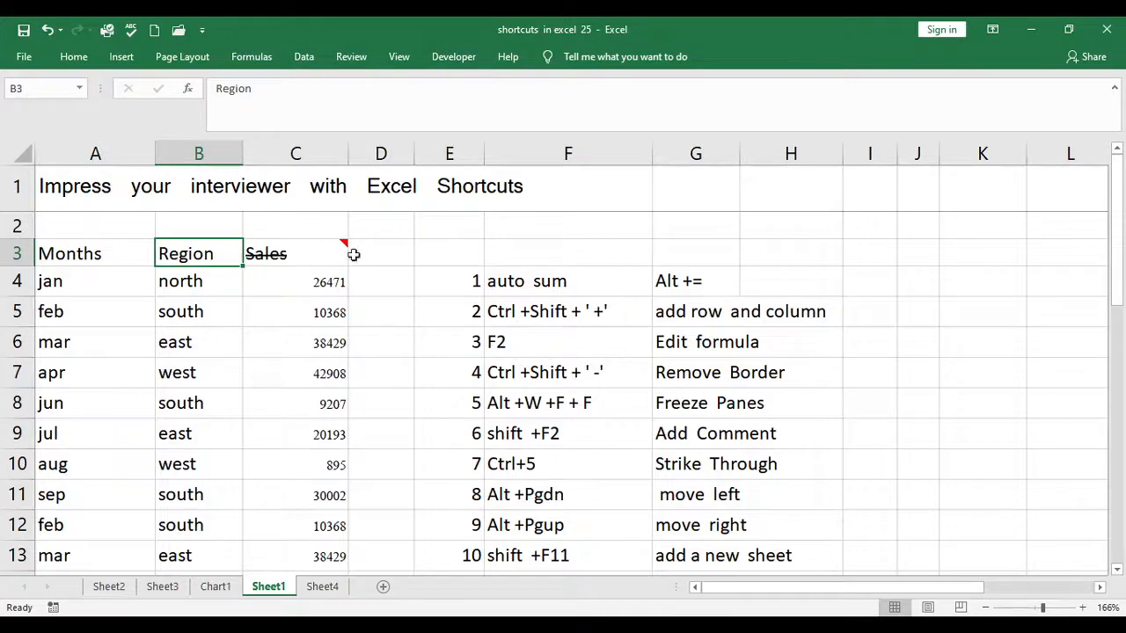
# Turn on filtering for the sales table headers in row 3, starting from the August sales value in C10.
pyautogui.moveTo(1120, 299); pyautogui.dragTo(1106, 390)
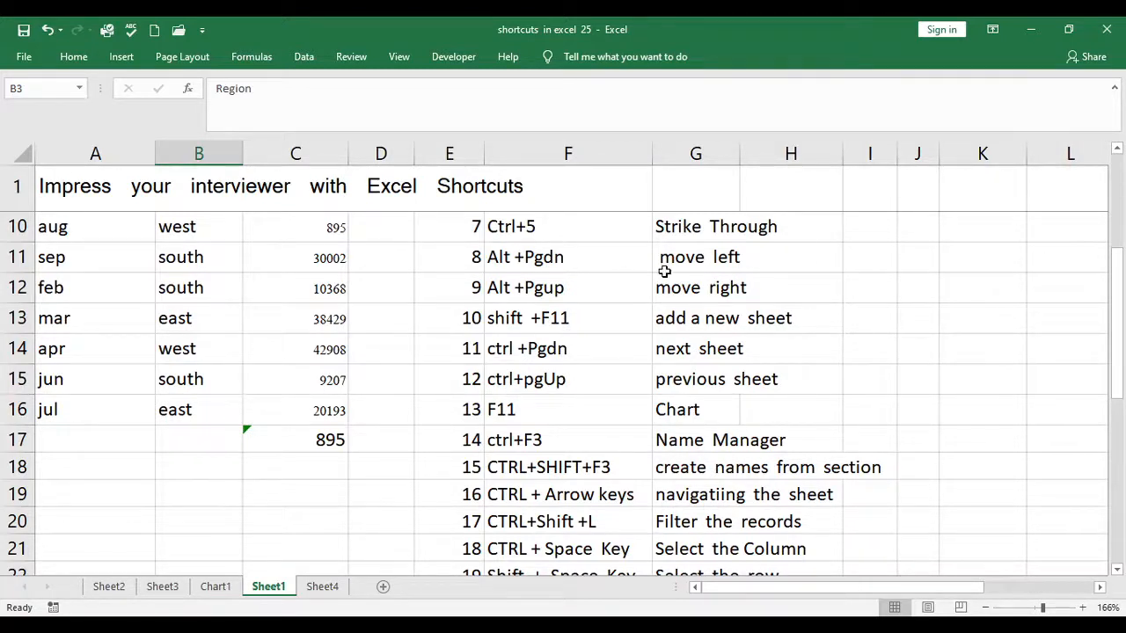
pyautogui.click(293, 227)
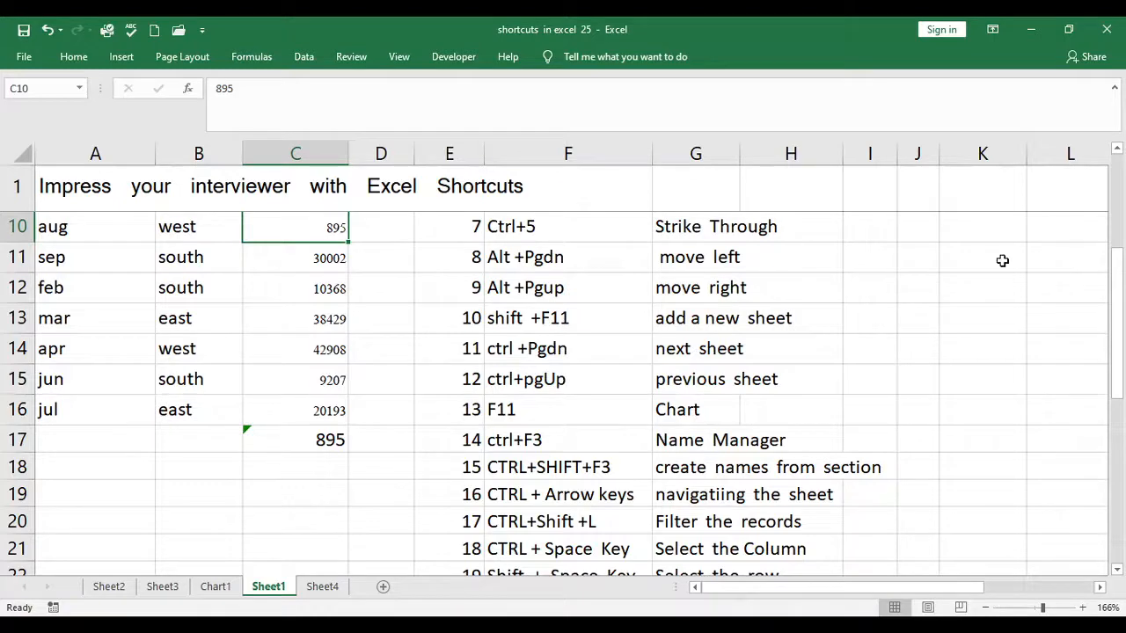
pyautogui.moveTo(1120, 282); pyautogui.dragTo(1095, 169)
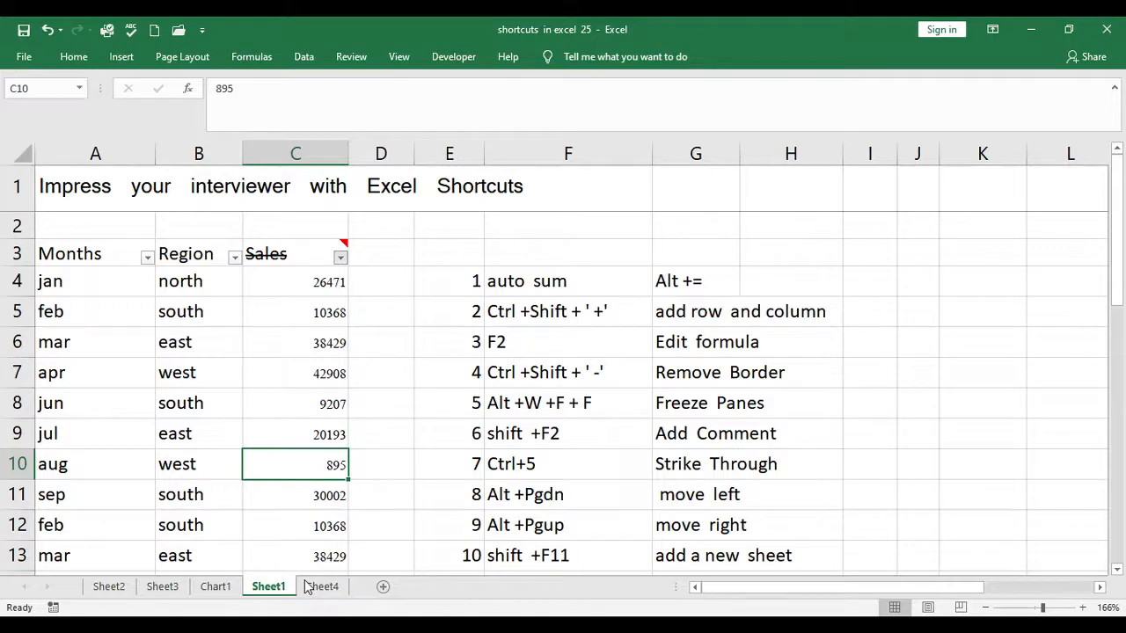
# Examine the shortcut list down to entry 23, ending at the column selection shortcut in F21.
pyautogui.click(442, 460)
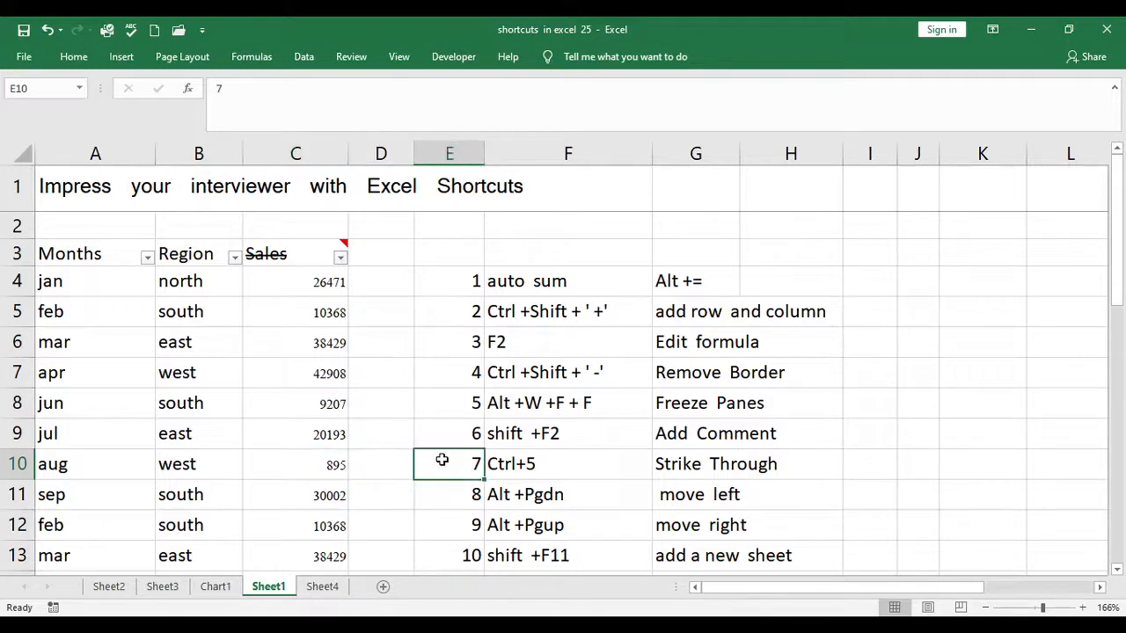
pyautogui.press('Down')
pyautogui.press('Down')
pyautogui.press('Down')
pyautogui.press('Down')
pyautogui.press('Down')
pyautogui.press('Down')
pyautogui.press('Down')
pyautogui.press('Down')
pyautogui.press('Down')
pyautogui.press('Down')
pyautogui.press('Down')
pyautogui.press('Down')
pyautogui.press('Down')
pyautogui.press('Down')
pyautogui.press('Down')
pyautogui.press('Down')
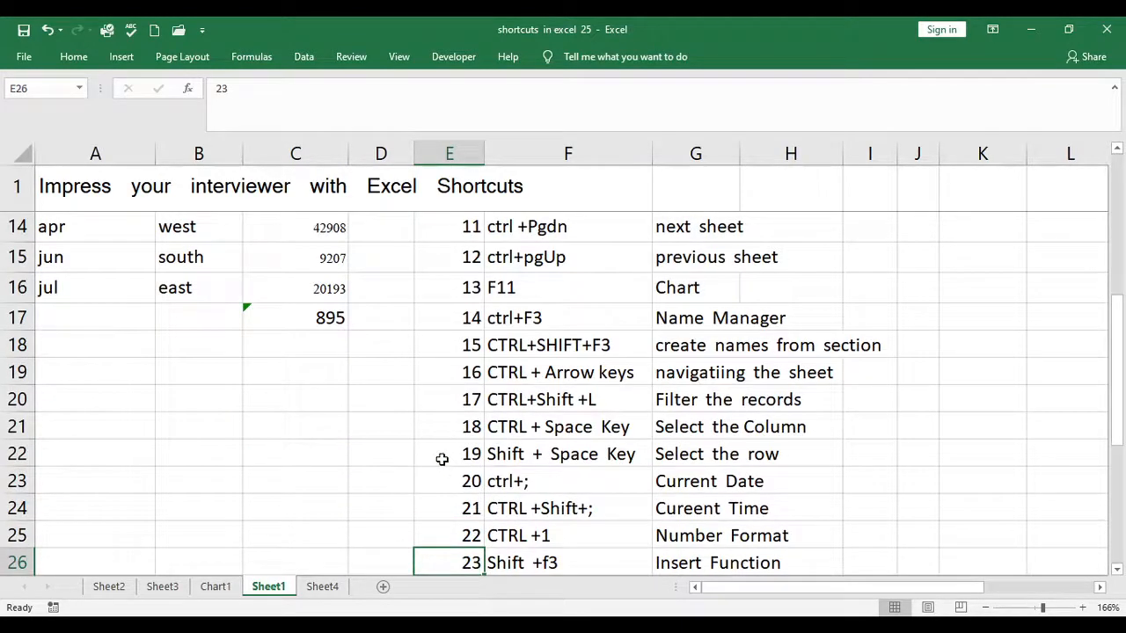
pyautogui.click(754, 428)
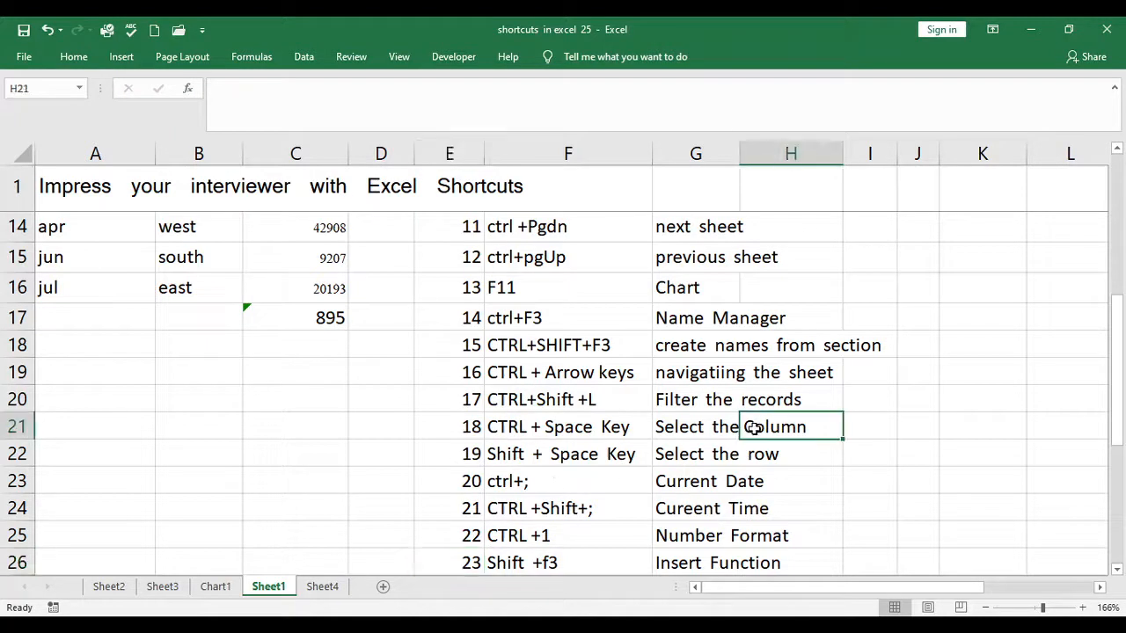
pyautogui.click(538, 427)
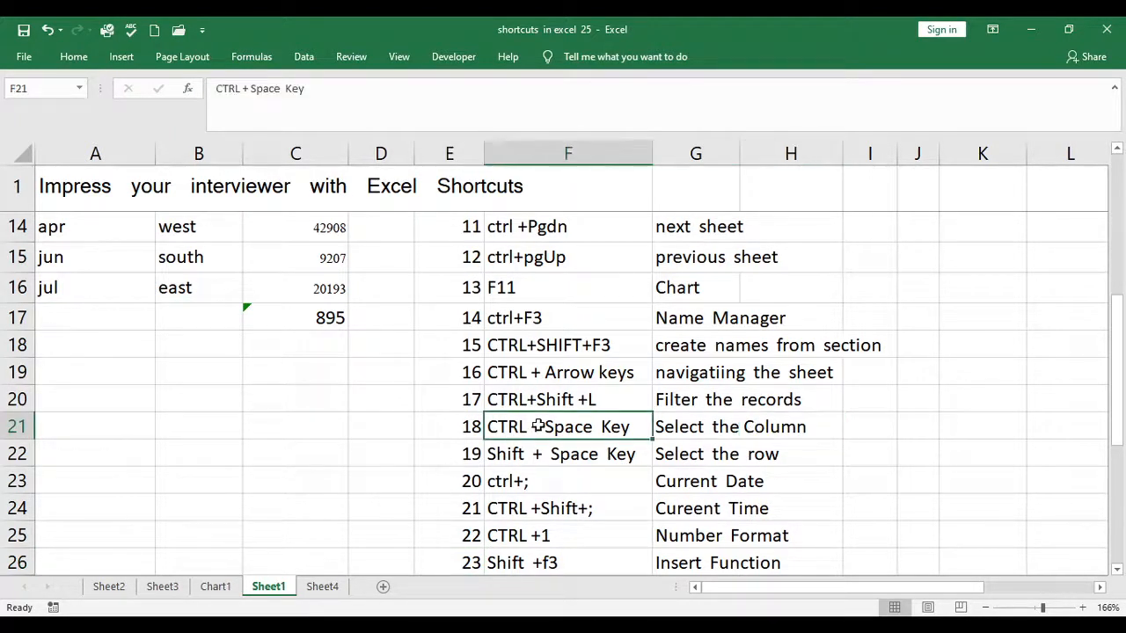
# Select the whole of column C from C1, and release the selection by moving to B19.
pyautogui.click(315, 173)
pyautogui.hotkey('ctrl', 'space')
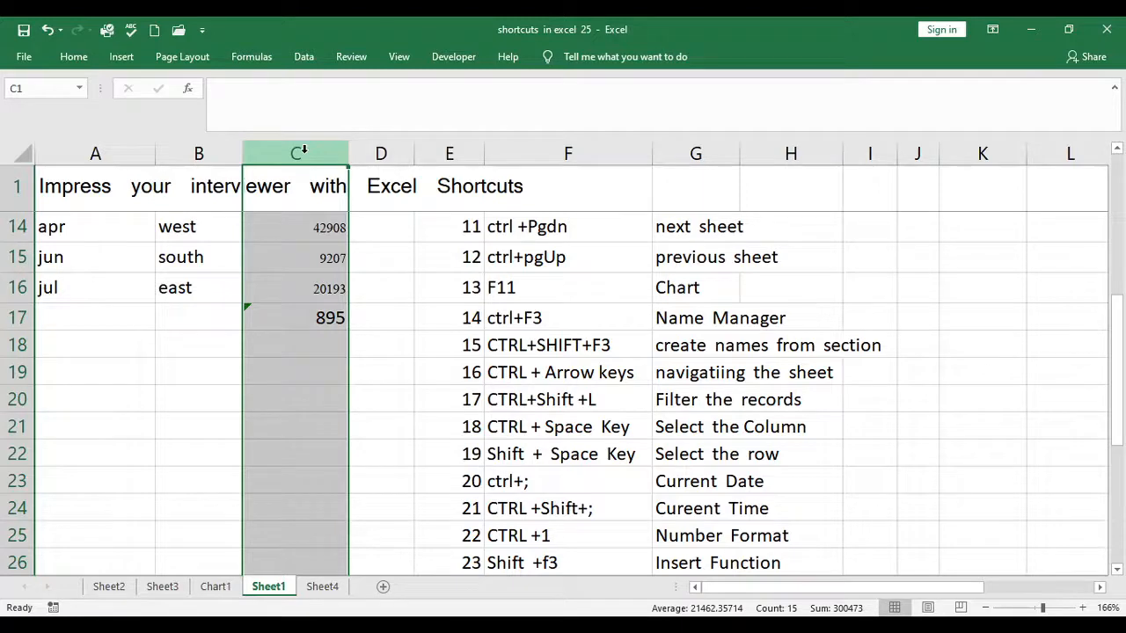
pyautogui.click(163, 362)
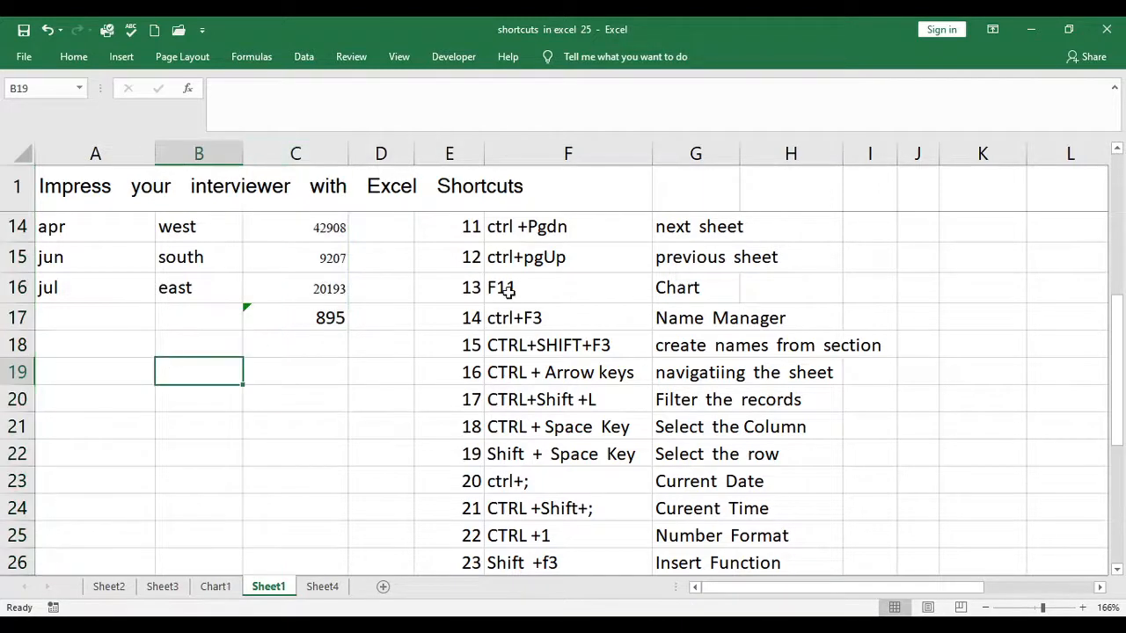
# Return to the table's top, select the entire Sales column from C3, and select the entire row 4 from A4.
pyautogui.press('Up')
pyautogui.press('Up')
pyautogui.press('Up')
pyautogui.press('Up')
pyautogui.press('Up')
pyautogui.press('Up')
pyautogui.press('Up')
pyautogui.press('Up')
pyautogui.press('Up')
pyautogui.press('Up')
pyautogui.press('Up')
pyautogui.press('Up')
pyautogui.press('Up')
pyautogui.press('Up')
pyautogui.press('Up')
pyautogui.press('Up')
pyautogui.press('Up')
pyautogui.press('Up')
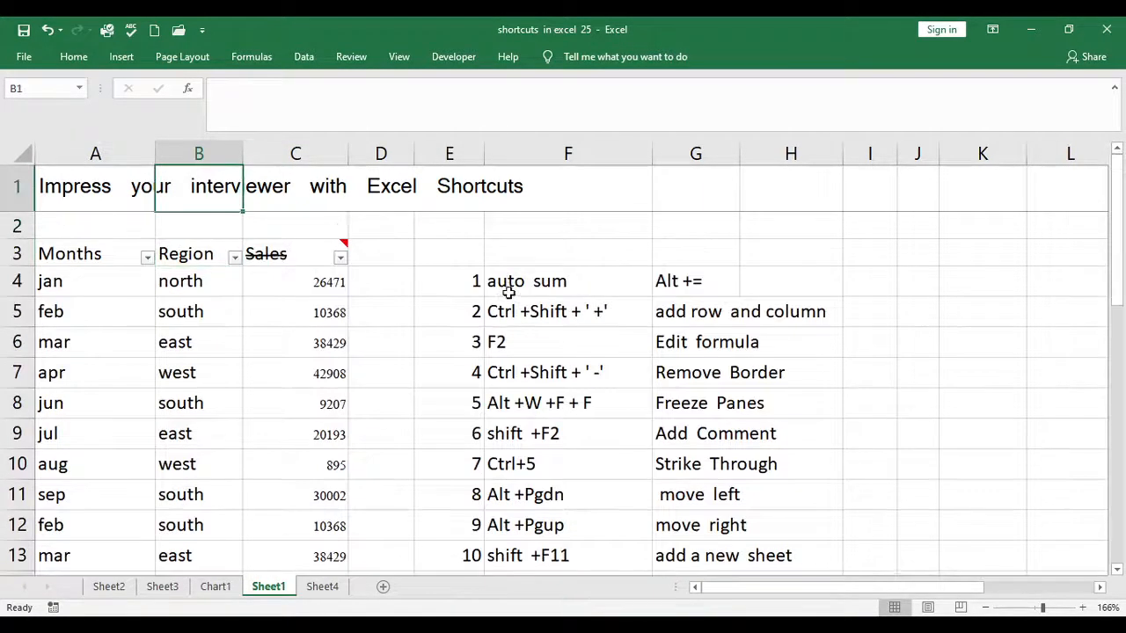
pyautogui.click(306, 247)
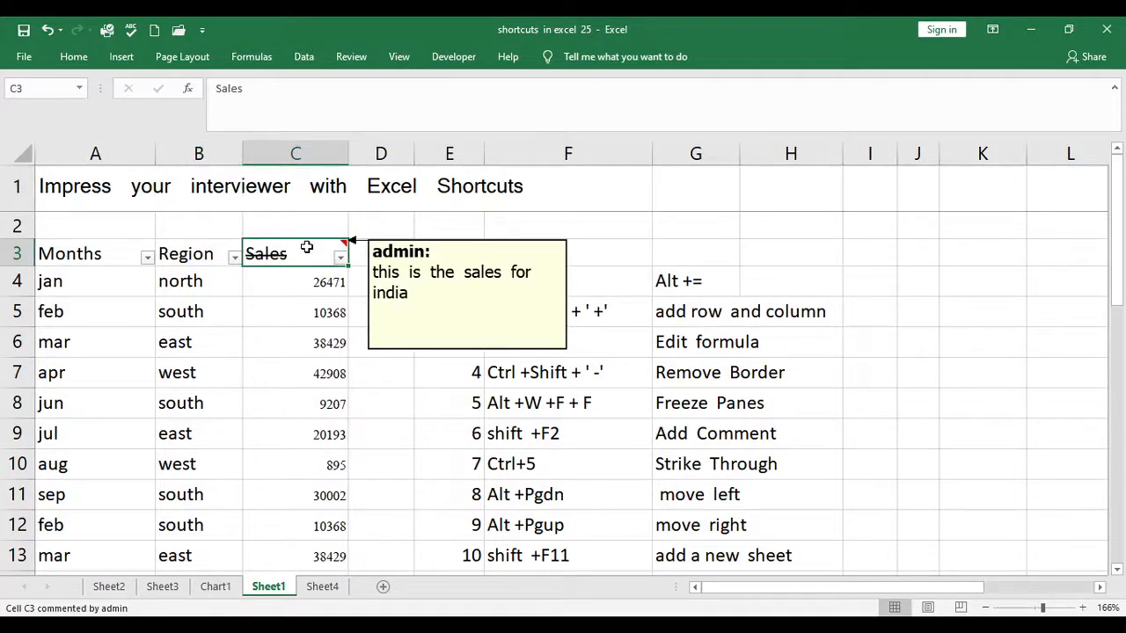
pyautogui.hotkey('ctrl', 'space')
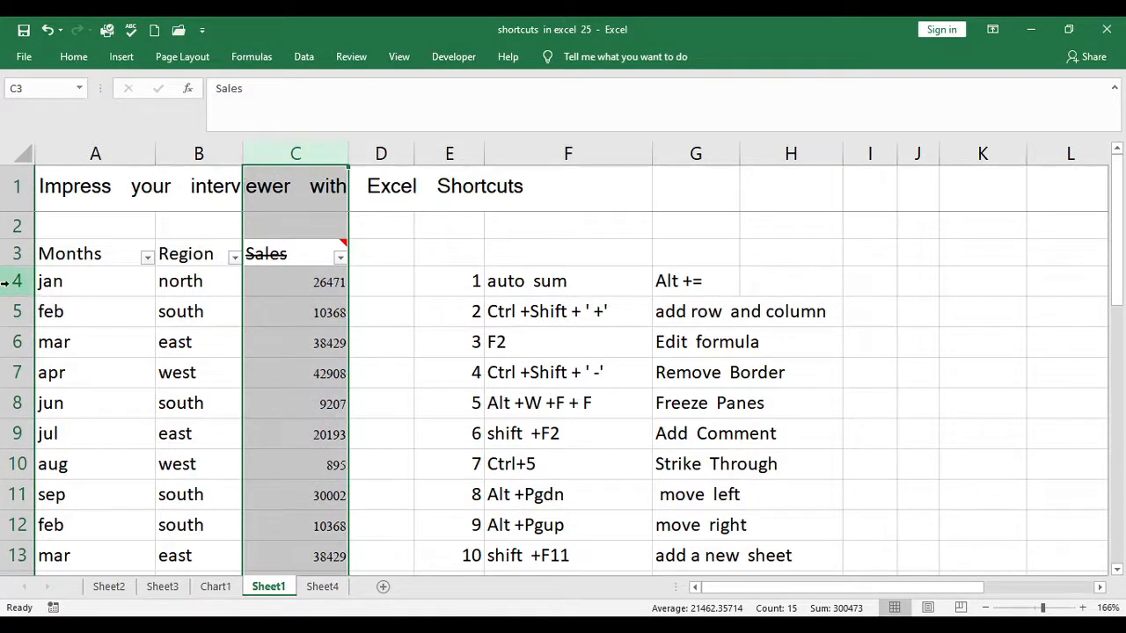
pyautogui.click(51, 281)
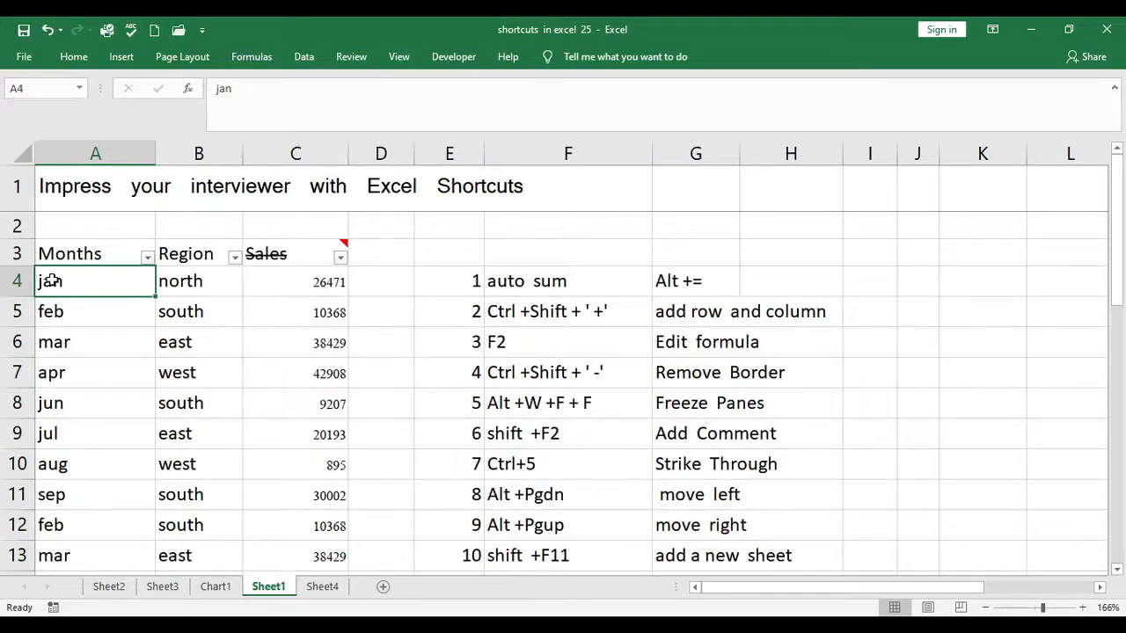
pyautogui.hotkey('shift', 'space')
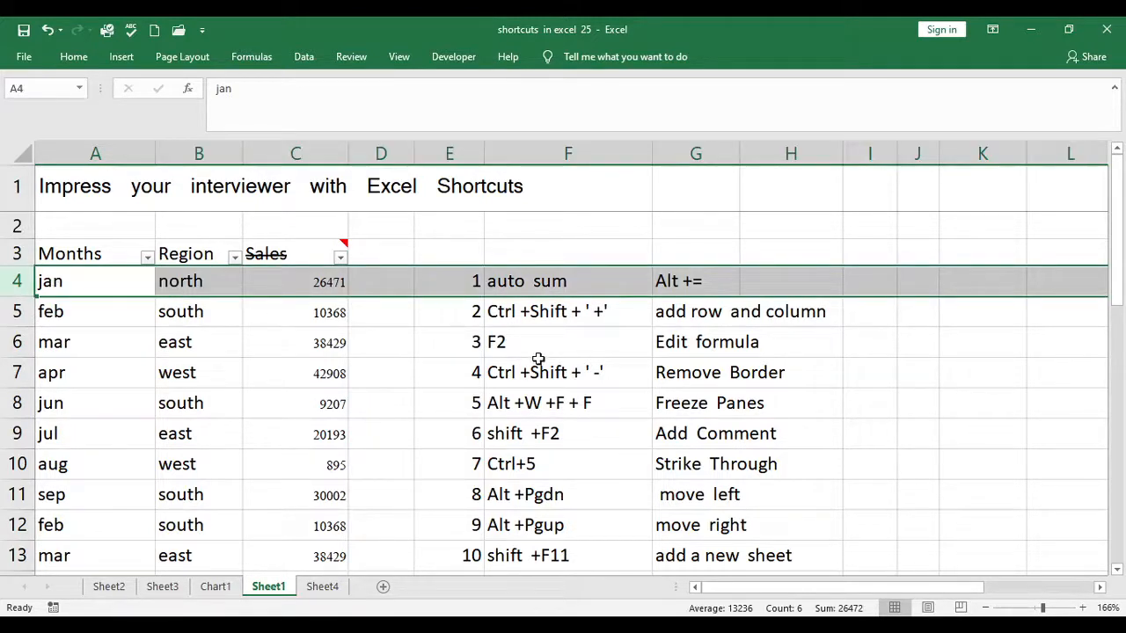
# Examine the shortcut list down to entry 22 and back over entries 18 and 19, ending at the Current Date shortcut in F23.
pyautogui.click(538, 358)
pyautogui.press('Down')
pyautogui.press('Down')
pyautogui.press('Down')
pyautogui.press('Down')
pyautogui.press('Down')
pyautogui.press('Down')
pyautogui.press('Down')
pyautogui.press('Down')
pyautogui.press('Down')
pyautogui.press('Down')
pyautogui.press('Down')
pyautogui.press('Down')
pyautogui.press('Down')
pyautogui.press('Down')
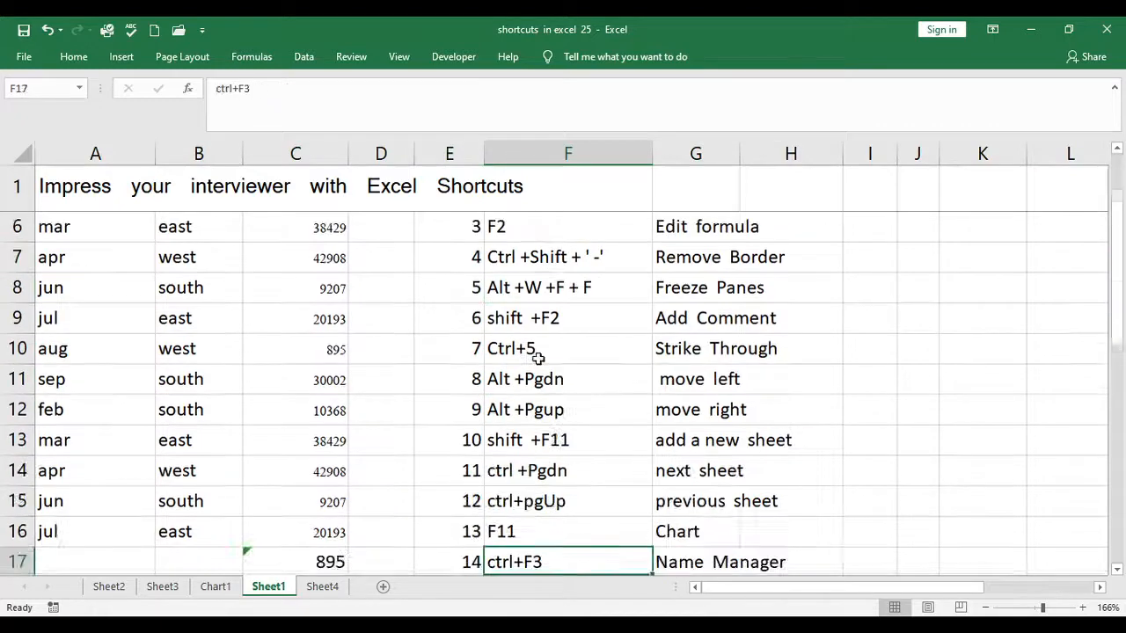
pyautogui.press('Down')
pyautogui.press('Down')
pyautogui.press('Down')
pyautogui.press('Down')
pyautogui.press('Down')
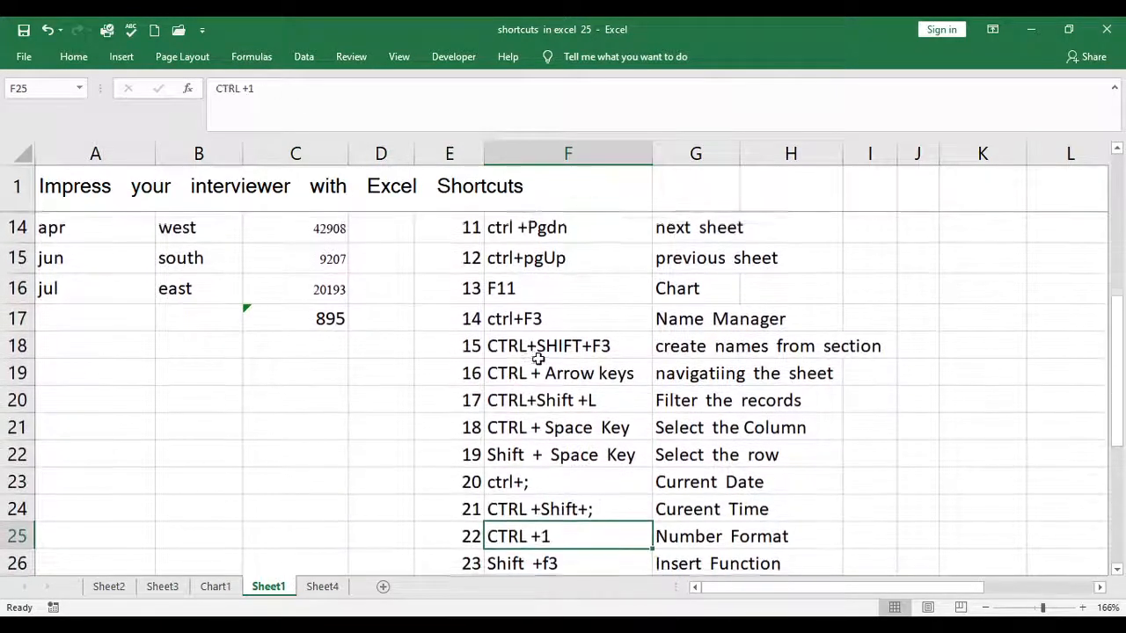
pyautogui.press('Up')
pyautogui.press('Up')
pyautogui.press('Up')
pyautogui.press('Up')
pyautogui.press('Up')
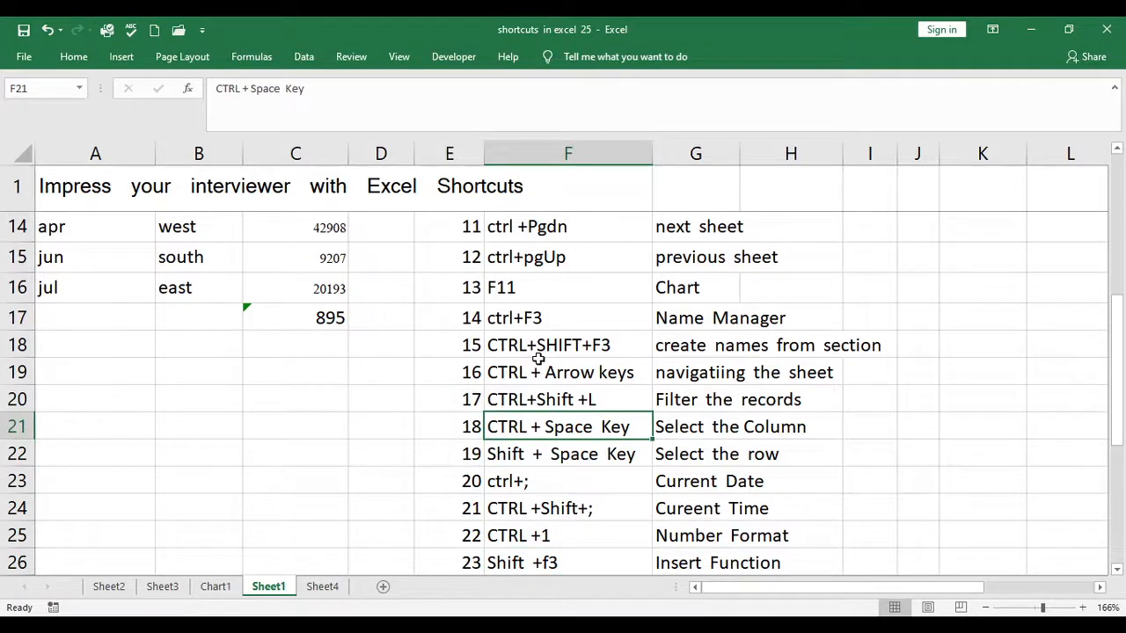
pyautogui.press('Down')
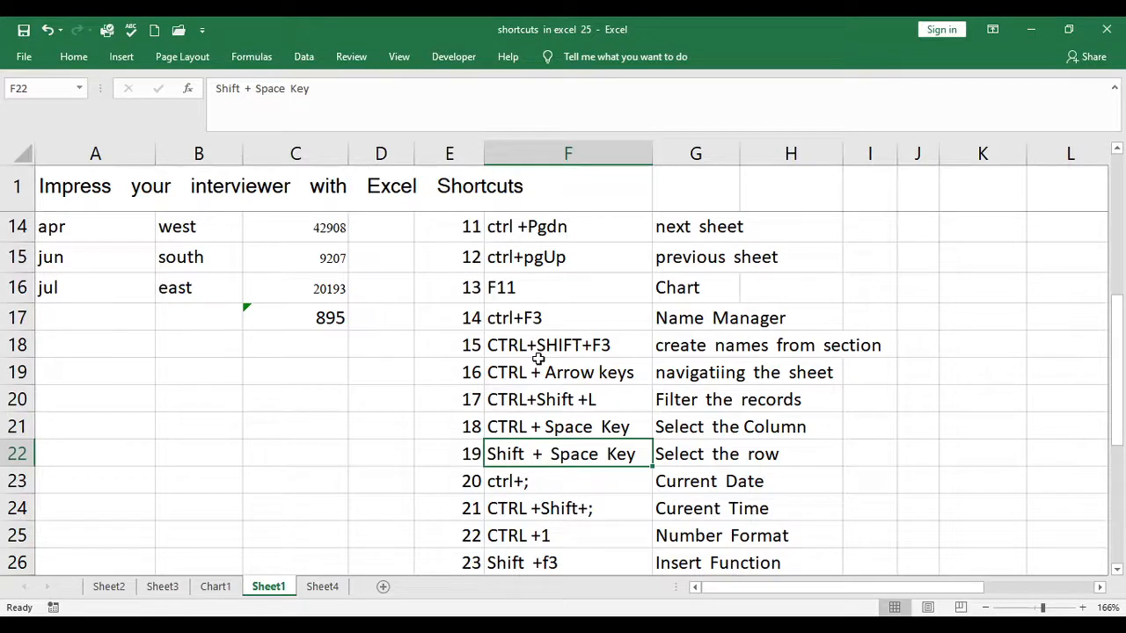
pyautogui.click(547, 492)
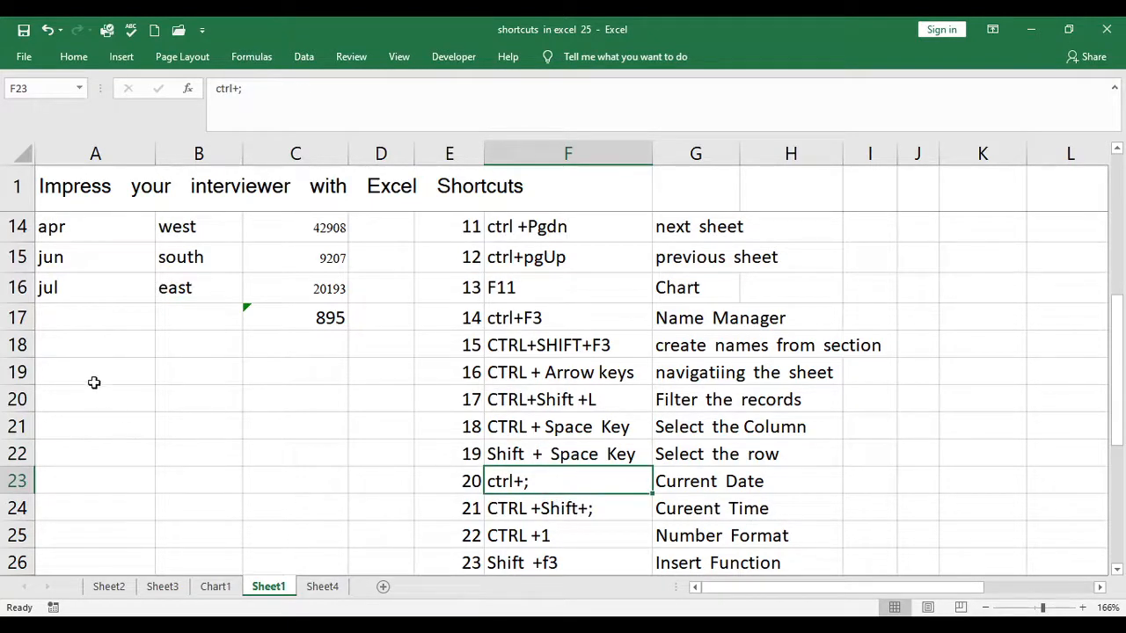
# Insert the current date as a fixed value in A19 and the current time in A20.
pyautogui.click(91, 378)
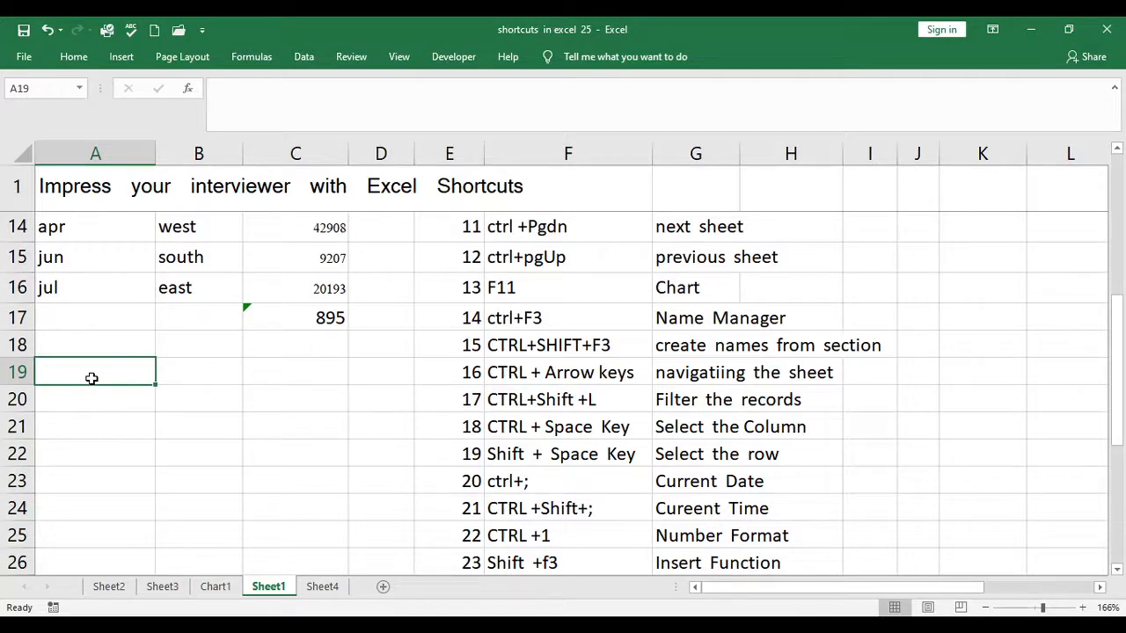
pyautogui.hotkey('ctrl', ';')
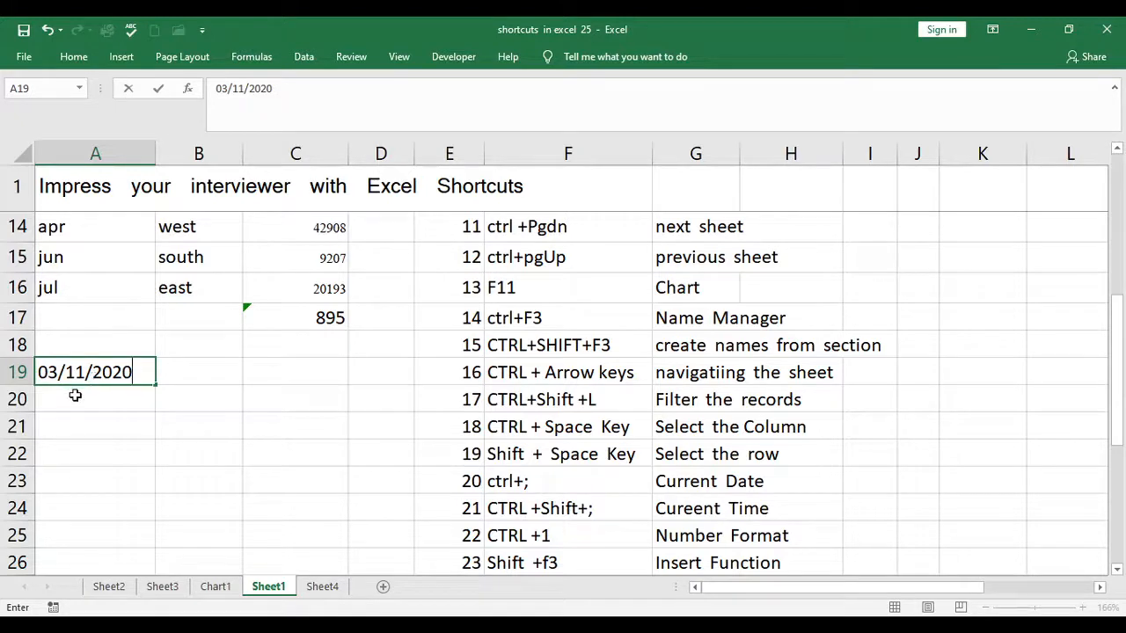
pyautogui.click(75, 396)
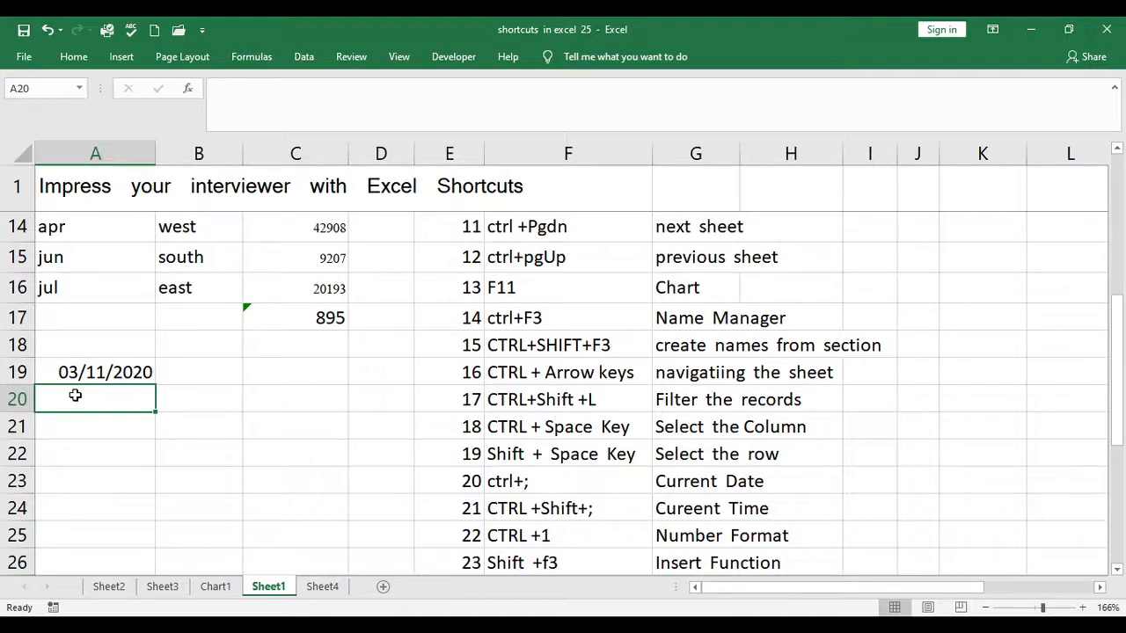
pyautogui.hotkey('ctrl', 'shift', ';')
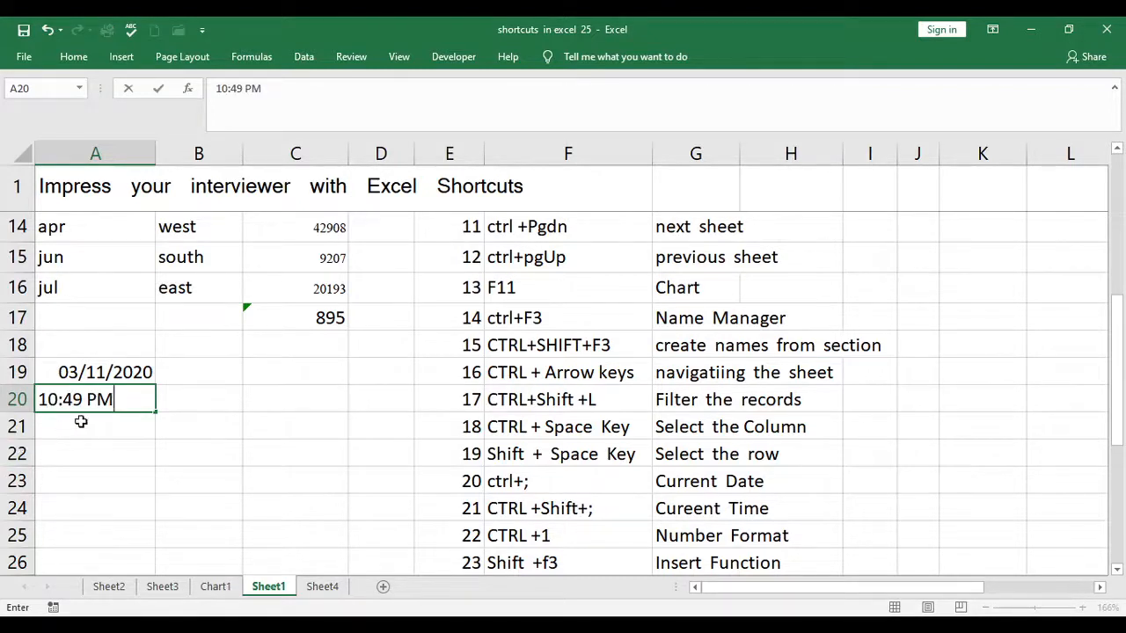
pyautogui.click(80, 421)
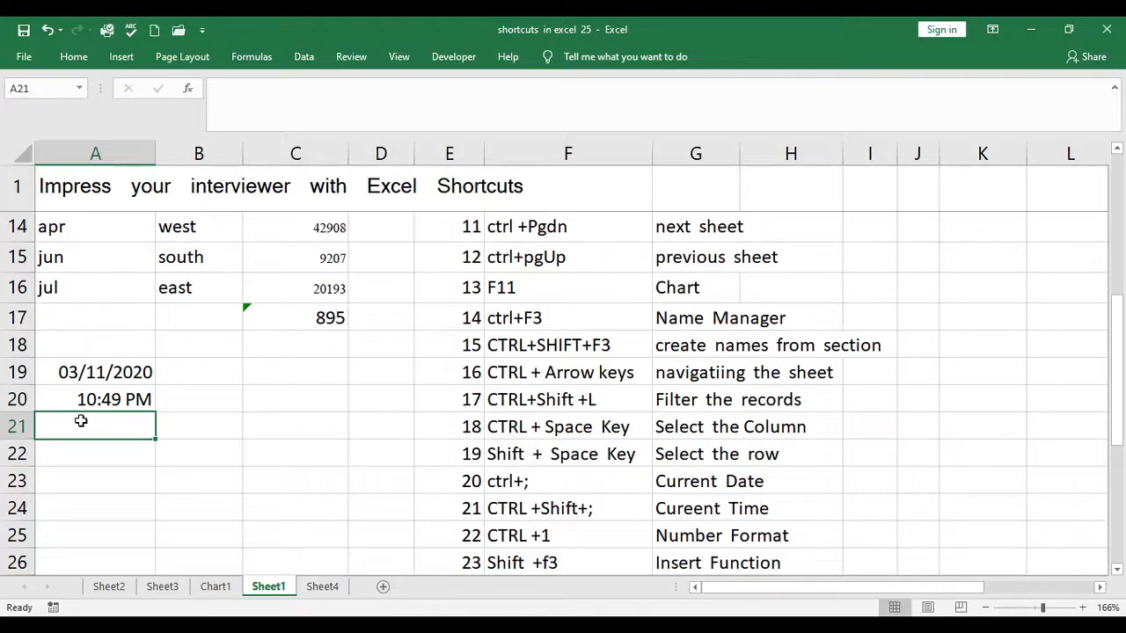
# Enter the current date and time together in A21, separated by a space, and widen column A to fit the combined value.
pyautogui.hotkey('ctrl', ';')
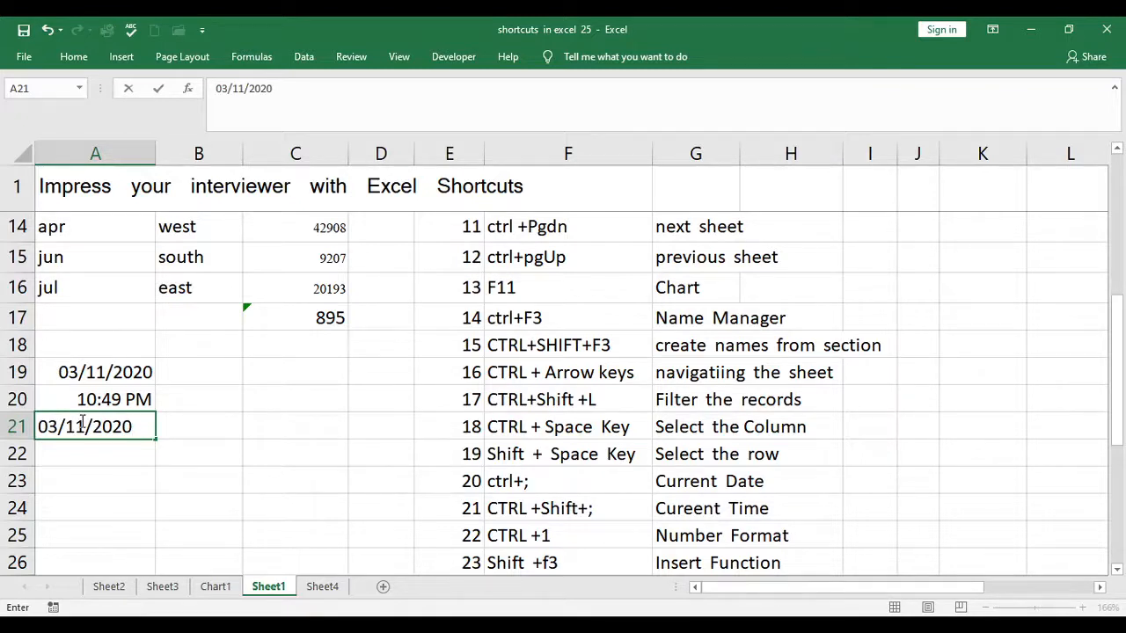
pyautogui.hotkey('ctrl', 'shift', ';')
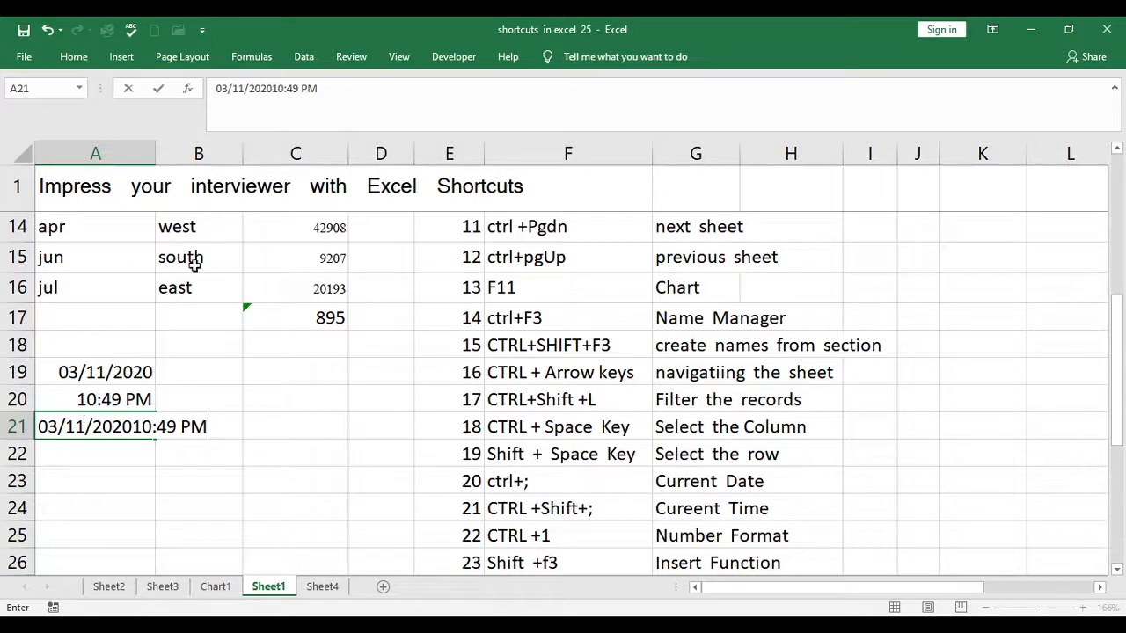
pyautogui.click(275, 88)
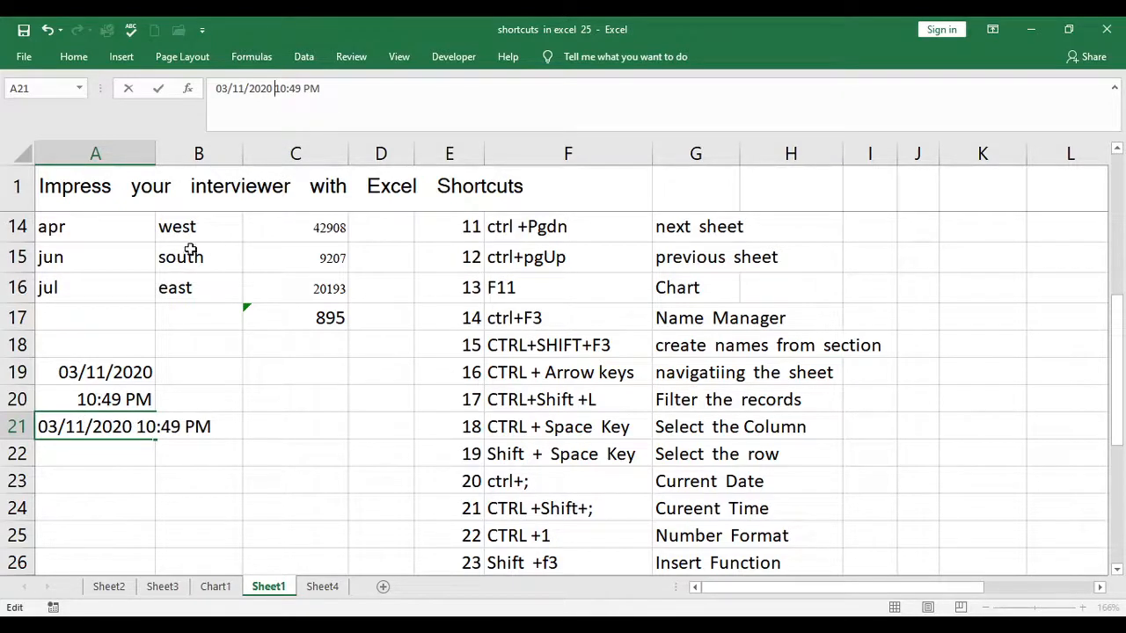
pyautogui.click(97, 508)
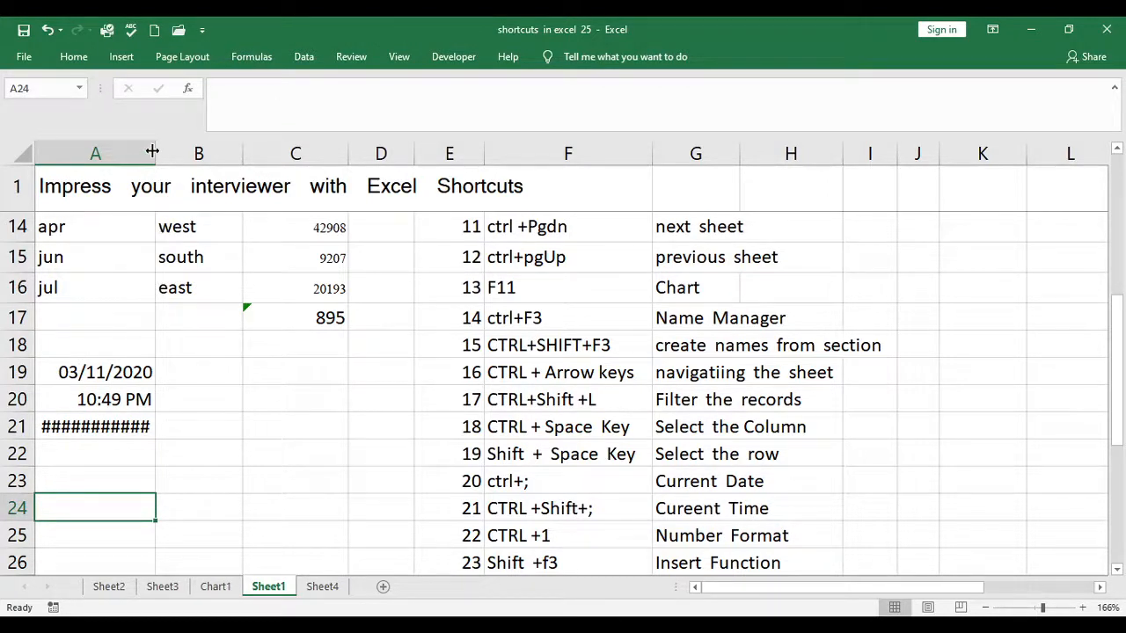
pyautogui.moveTo(155, 162); pyautogui.dragTo(238, 162)
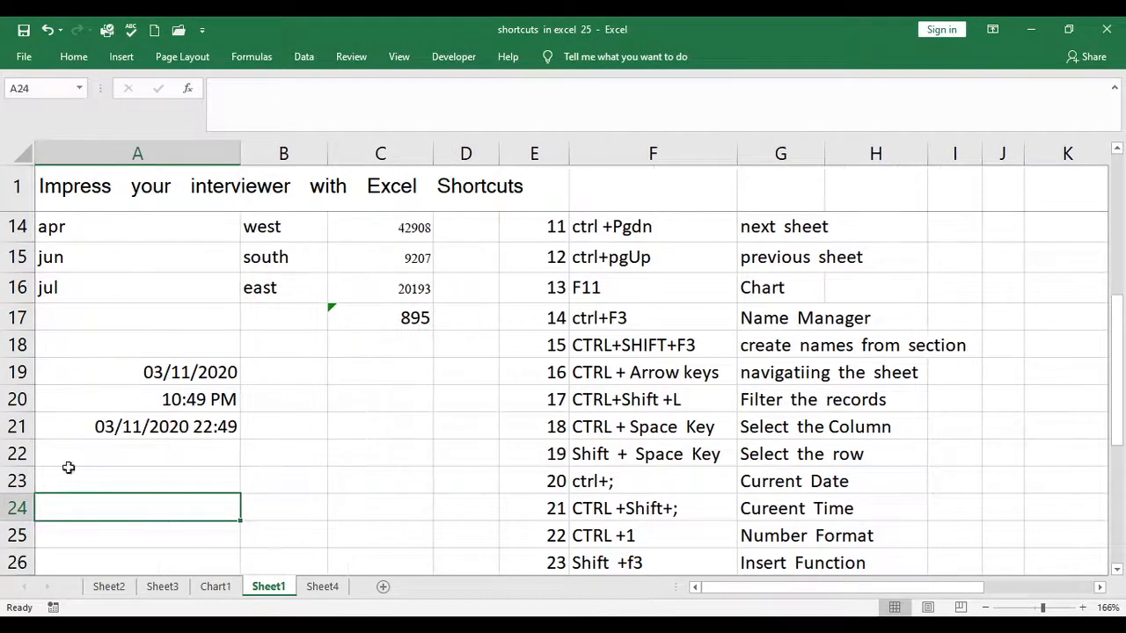
pyautogui.click(154, 425)
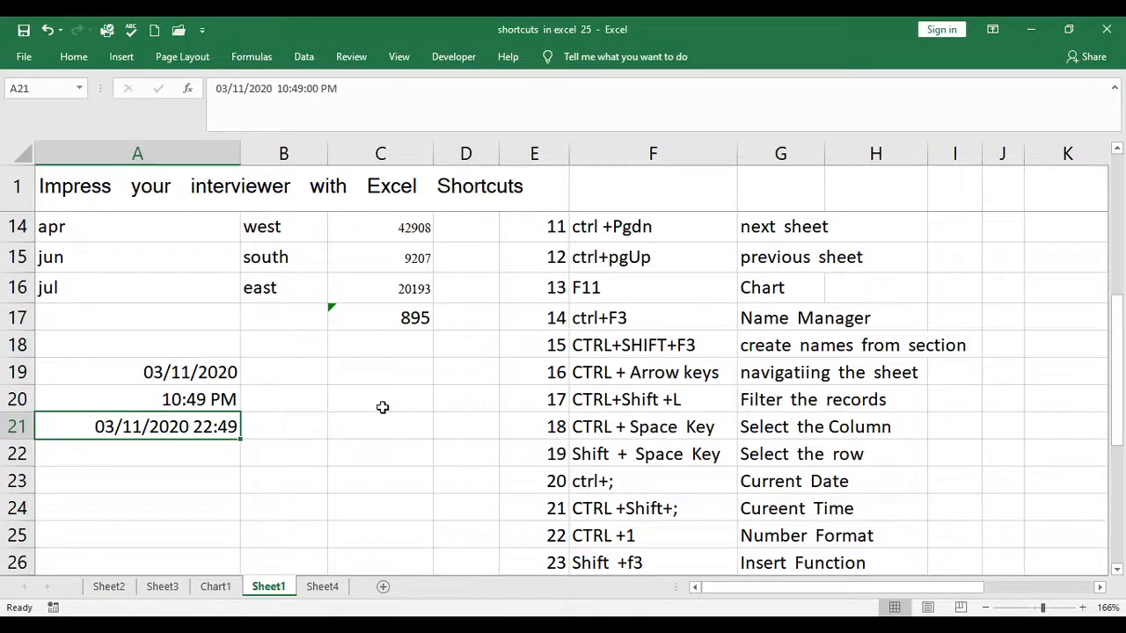
# Format the whole of column C as dollar amounts with thousands separators and two decimals.
pyautogui.click(391, 251)
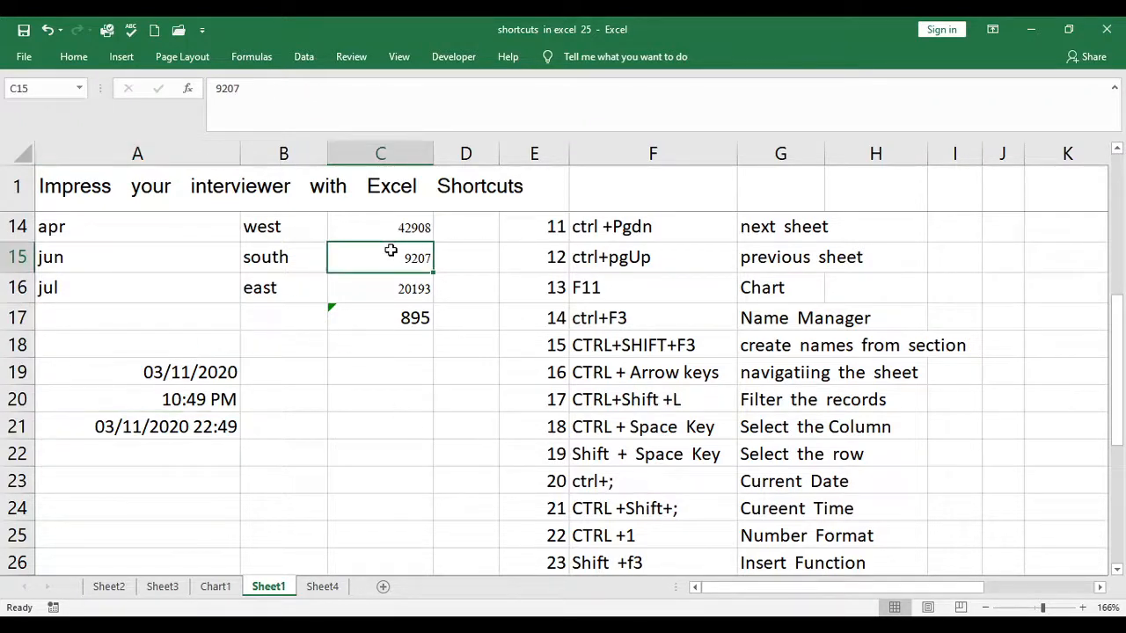
pyautogui.press('Up')
pyautogui.press('Up')
pyautogui.press('Up')
pyautogui.press('Up')
pyautogui.press('Up')
pyautogui.press('Up')
pyautogui.press('Up')
pyautogui.press('Up')
pyautogui.press('Up')
pyautogui.press('Up')
pyautogui.press('Up')
pyautogui.press('Up')
pyautogui.press('Up')
pyautogui.press('Up')
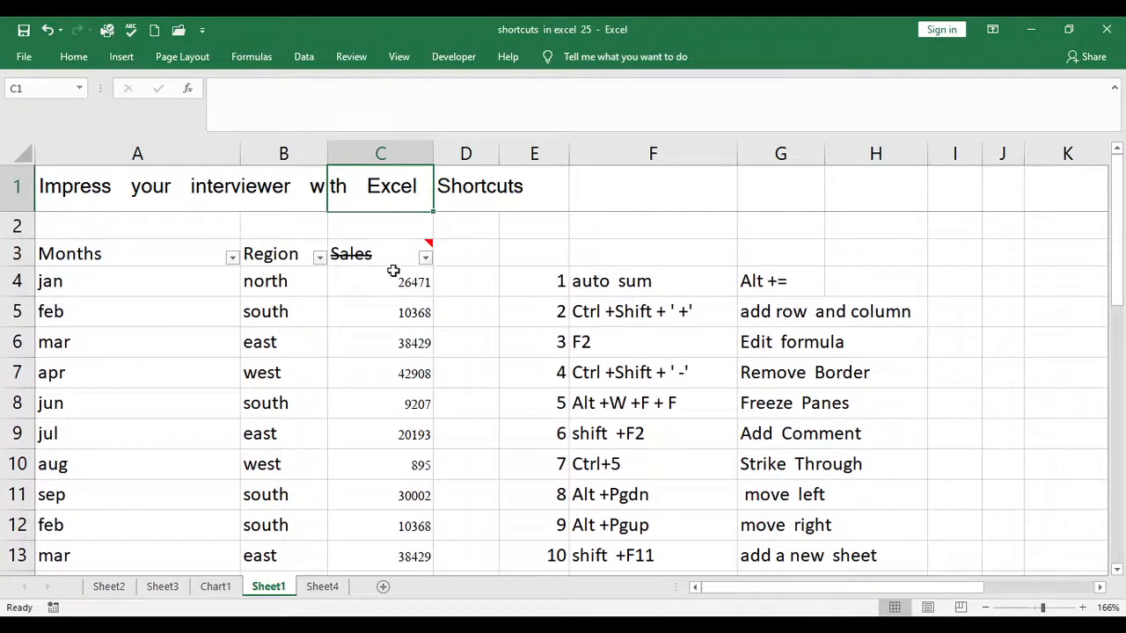
pyautogui.click(383, 155)
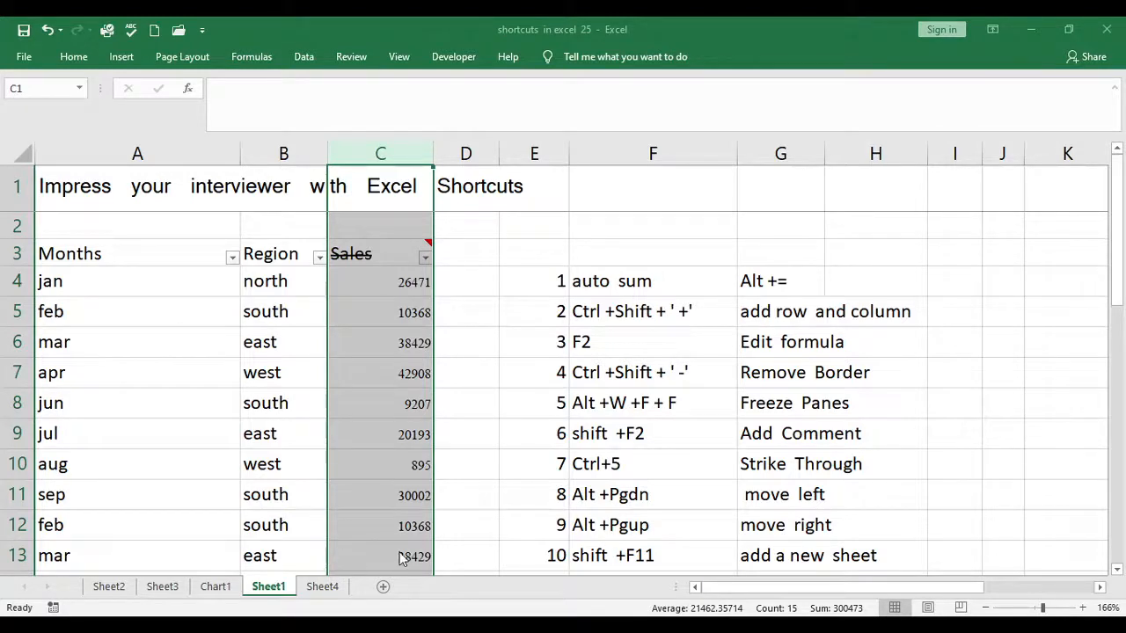
pyautogui.hotkey('ctrl', 'shift', '4')
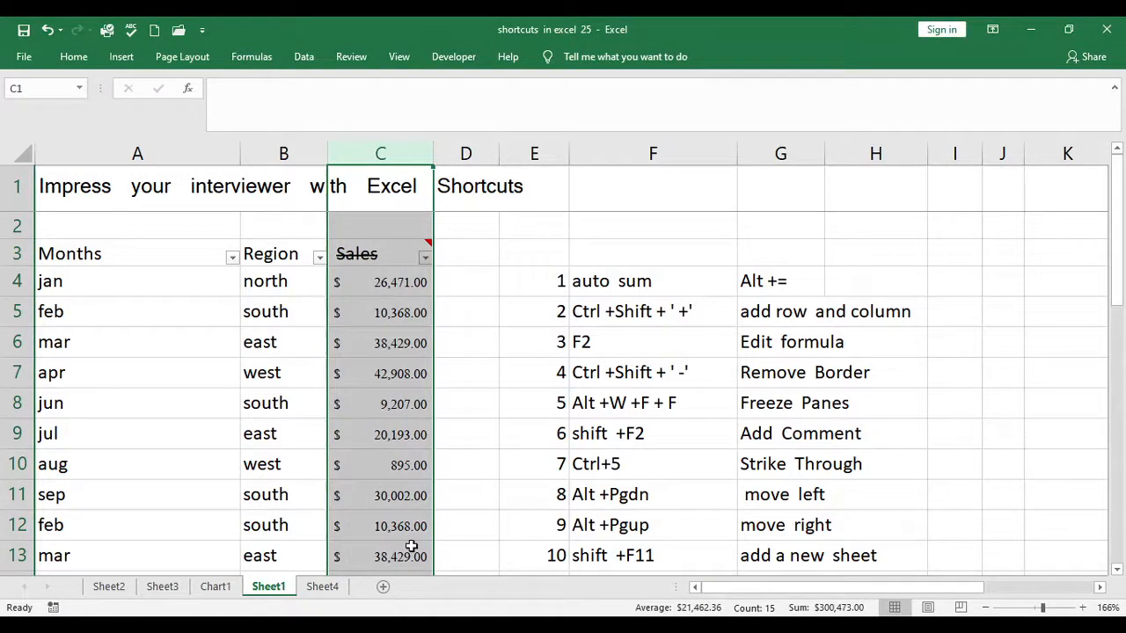
# Examine the dollar-formatted sales values and the shortcut list down to entry 25, ending at C28.
pyautogui.click(366, 342)
pyautogui.press('Down')
pyautogui.press('Down')
pyautogui.press('Down')
pyautogui.press('Down')
pyautogui.press('Down')
pyautogui.press('Down')
pyautogui.press('Down')
pyautogui.press('Down')
pyautogui.press('Down')
pyautogui.press('Down')
pyautogui.press('Down')
pyautogui.press('Down')
pyautogui.press('Down')
pyautogui.press('Down')
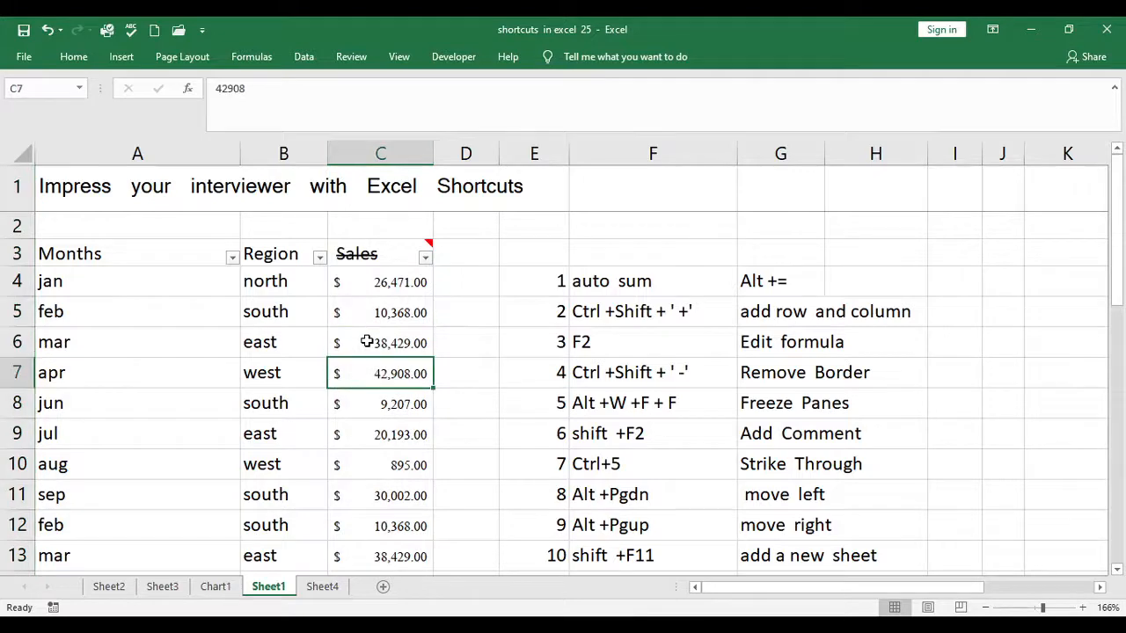
pyautogui.press('Down')
pyautogui.press('Down')
pyautogui.press('Down')
pyautogui.press('Down')
pyautogui.press('Down')
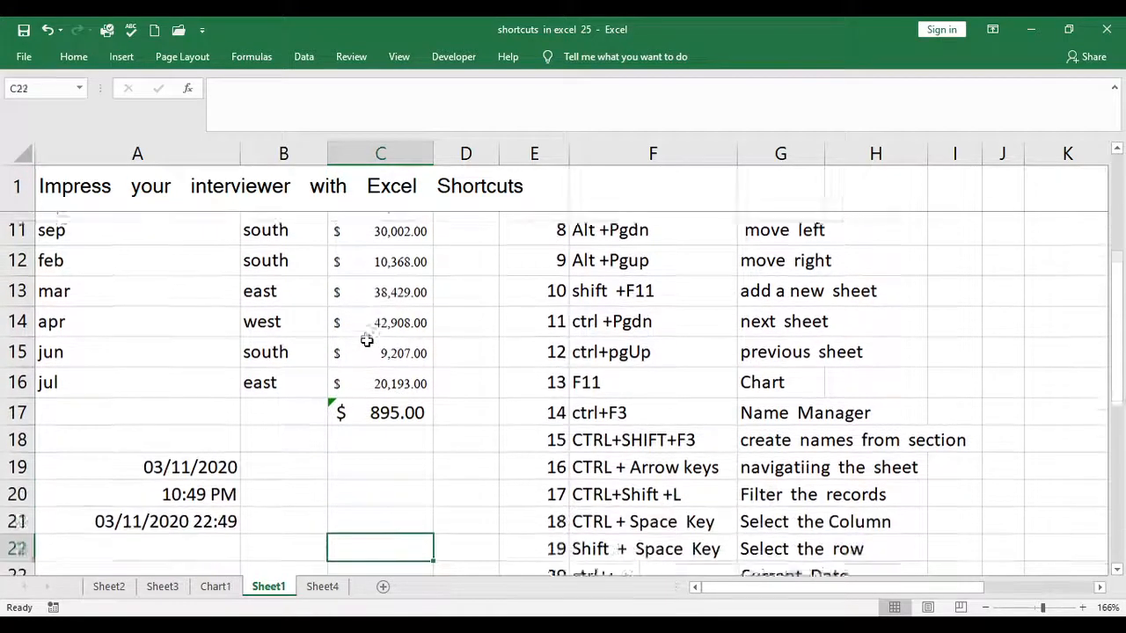
pyautogui.press('Down')
pyautogui.press('Down')
pyautogui.press('Down')
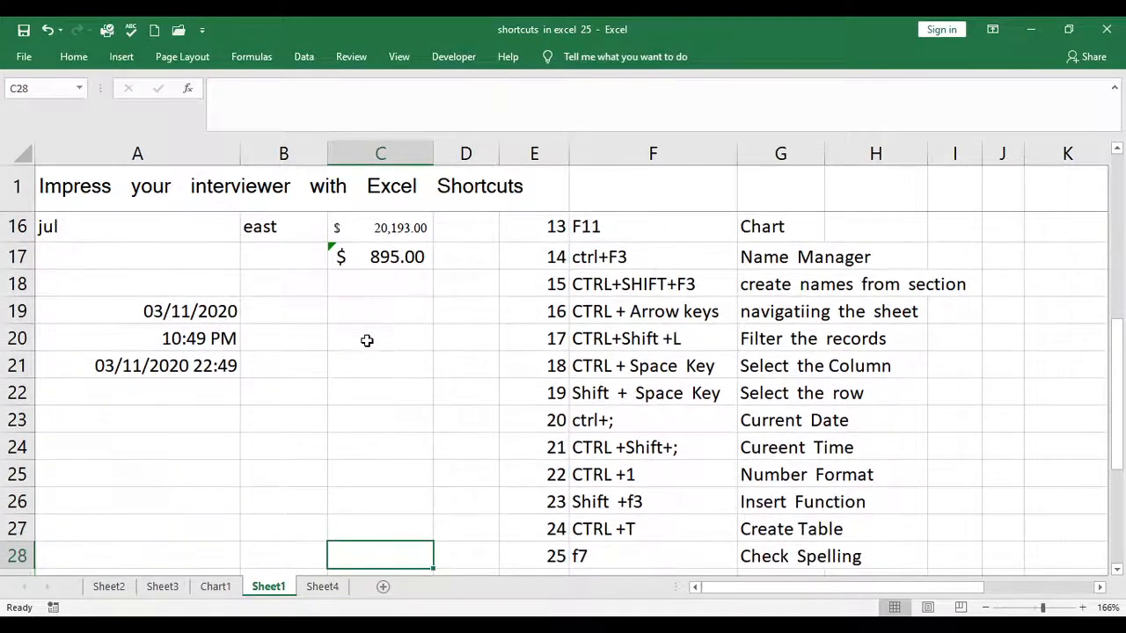
# Enter the formula =AVERAGE(C4:C17) in C18 and widen column C to fit the average.
pyautogui.click(324, 290)
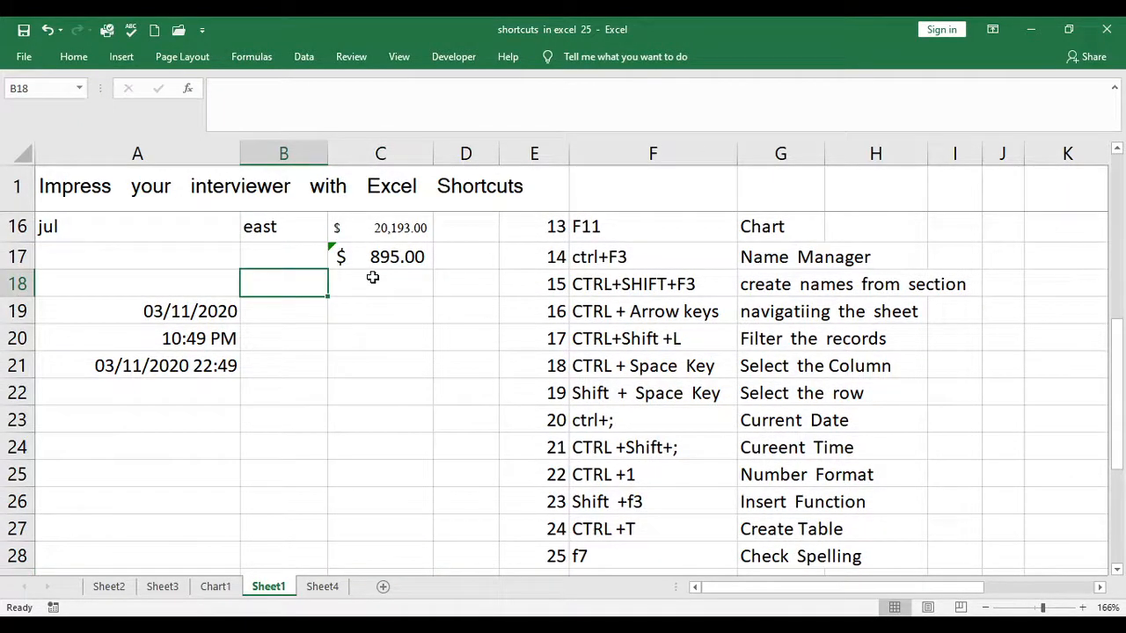
pyautogui.click(373, 278)
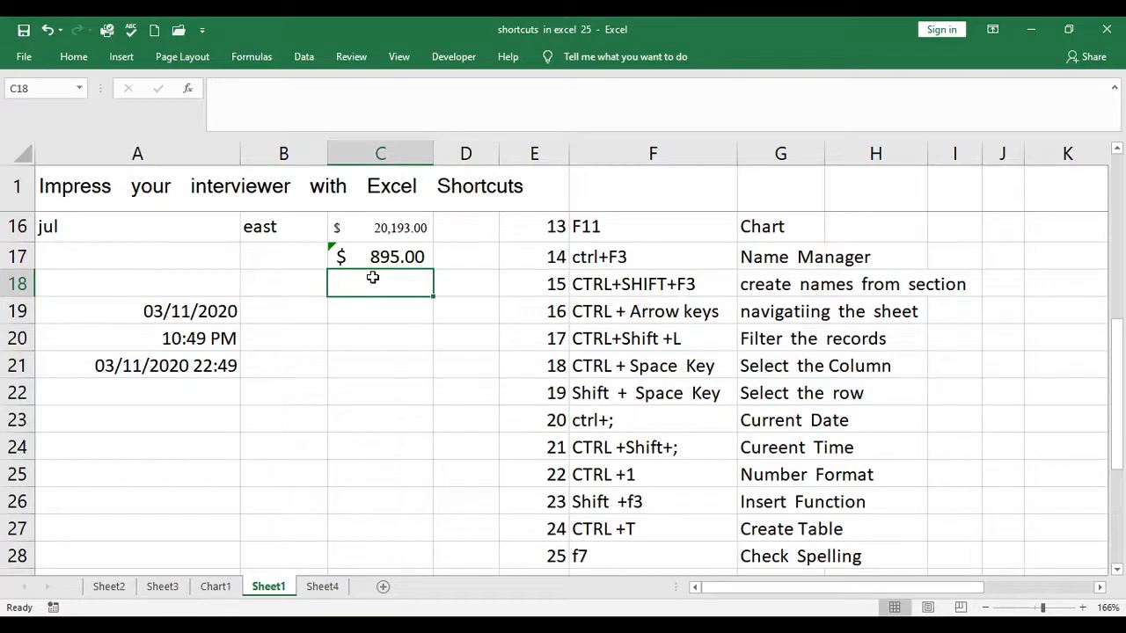
pyautogui.write('=AVERAGE(C4:C17')
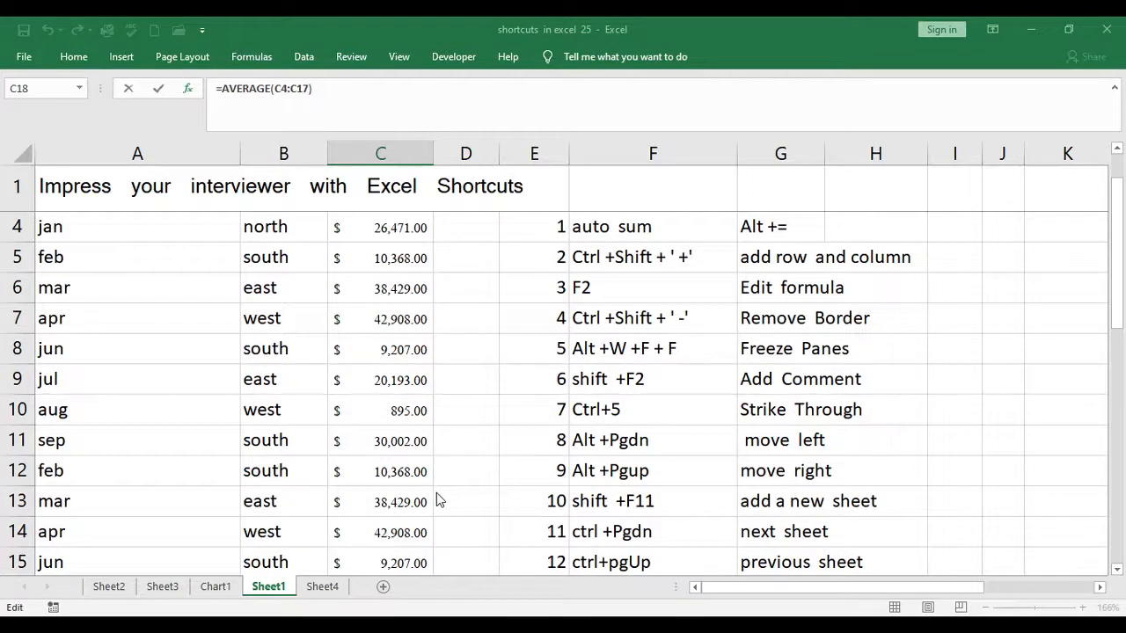
pyautogui.hotkey('ctrl', 'Return')
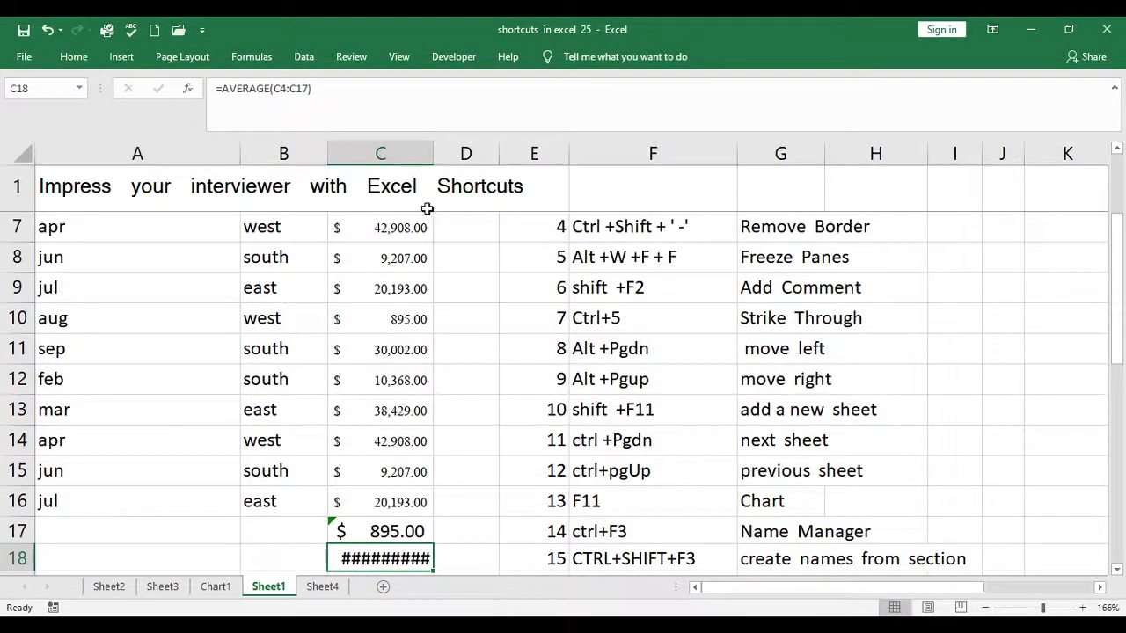
pyautogui.moveTo(434, 152); pyautogui.dragTo(479, 153)
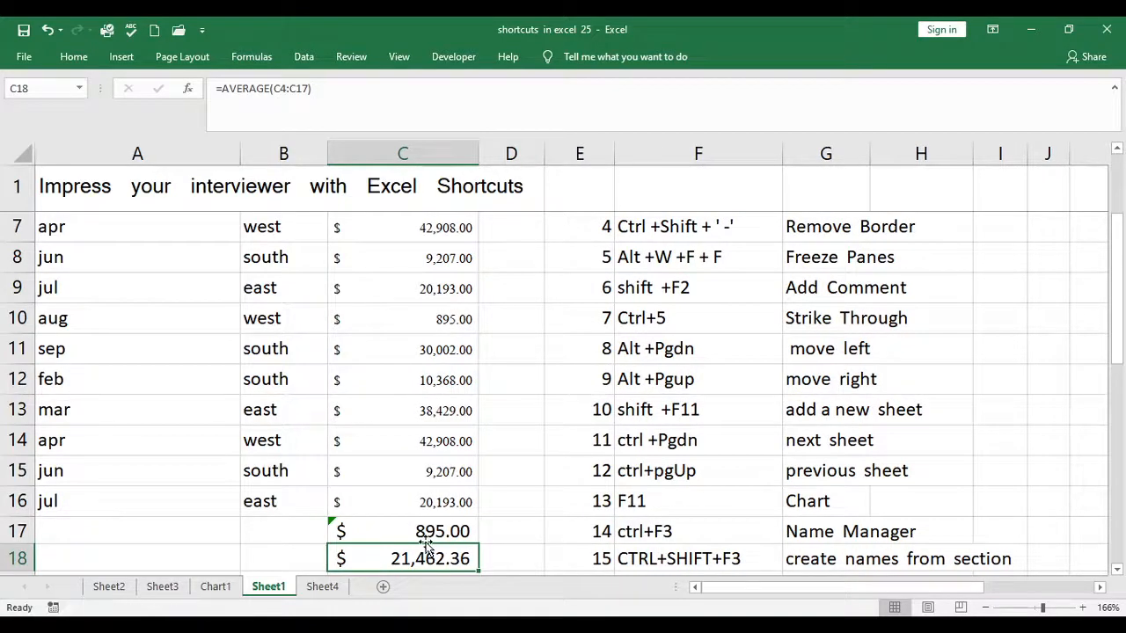
# Examine the shortcut list down to entry 25 and back over entries 20, 22 and 23, ending at the Create Table shortcut in F27.
pyautogui.press('Down')
pyautogui.press('Down')
pyautogui.press('Down')
pyautogui.press('Down')
pyautogui.press('Down')
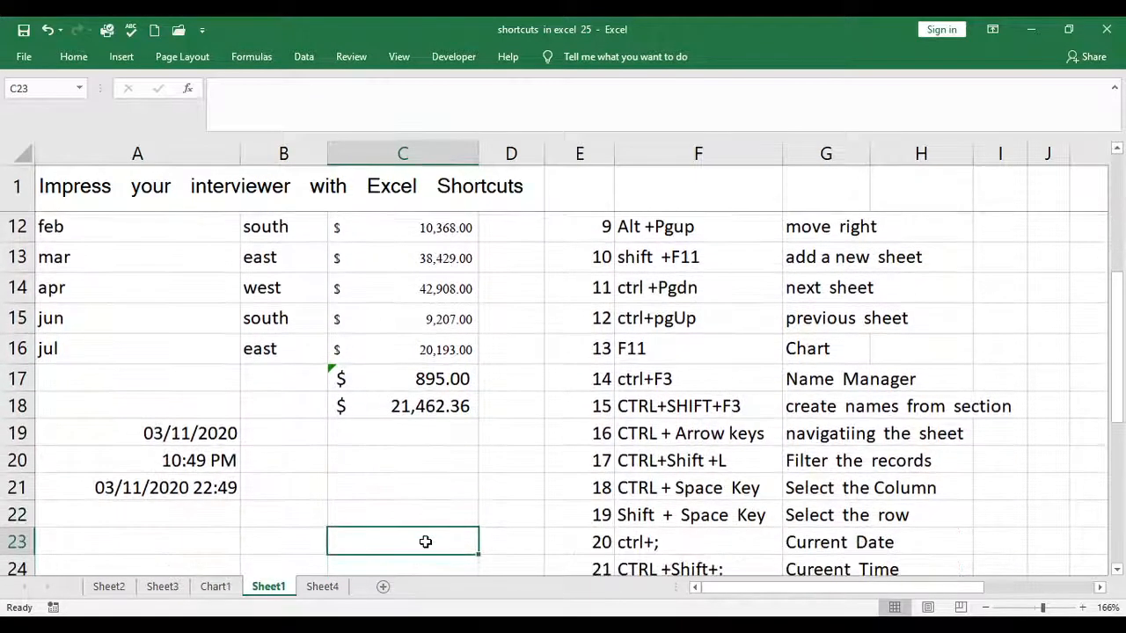
pyautogui.press('Down')
pyautogui.press('Down')
pyautogui.press('Down')
pyautogui.press('Down')
pyautogui.press('Down')
pyautogui.press('Down')
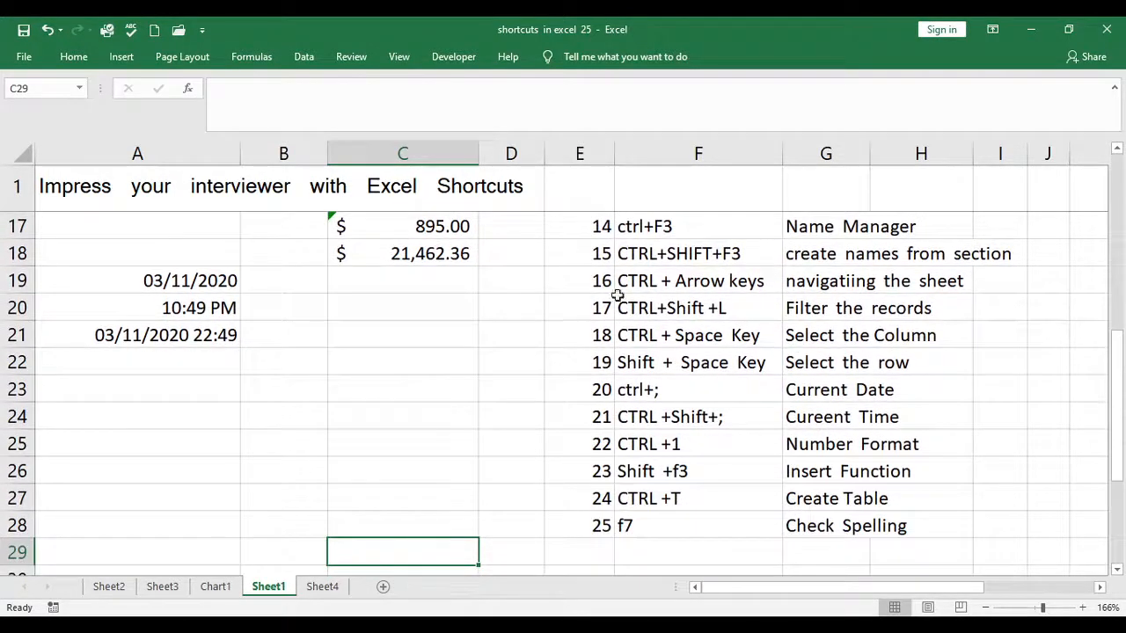
pyautogui.click(679, 392)
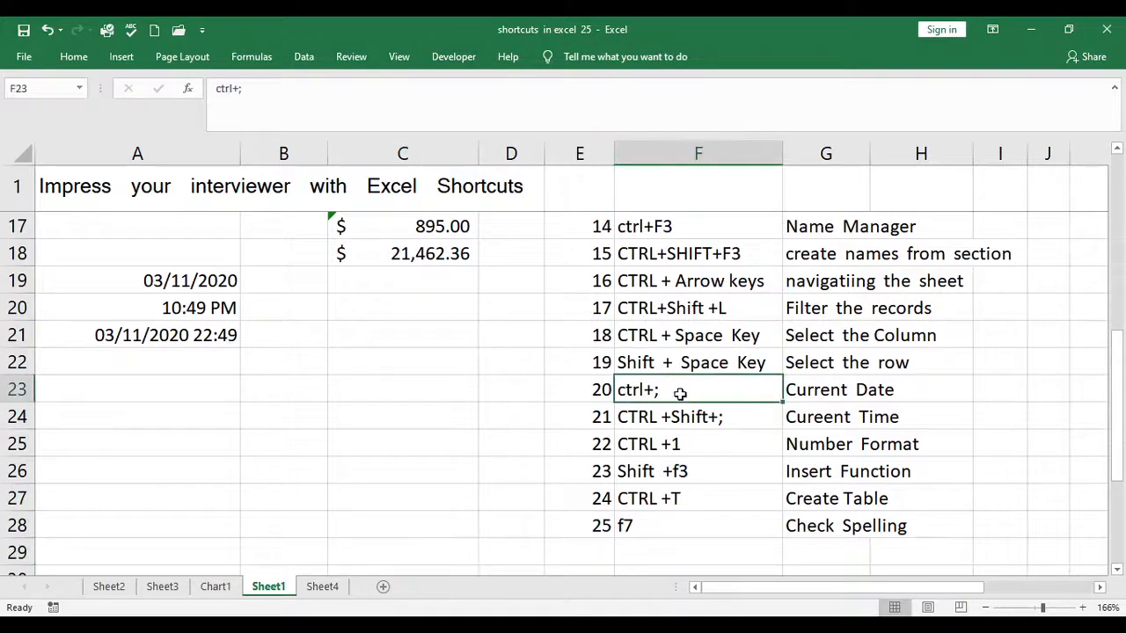
pyautogui.click(680, 431)
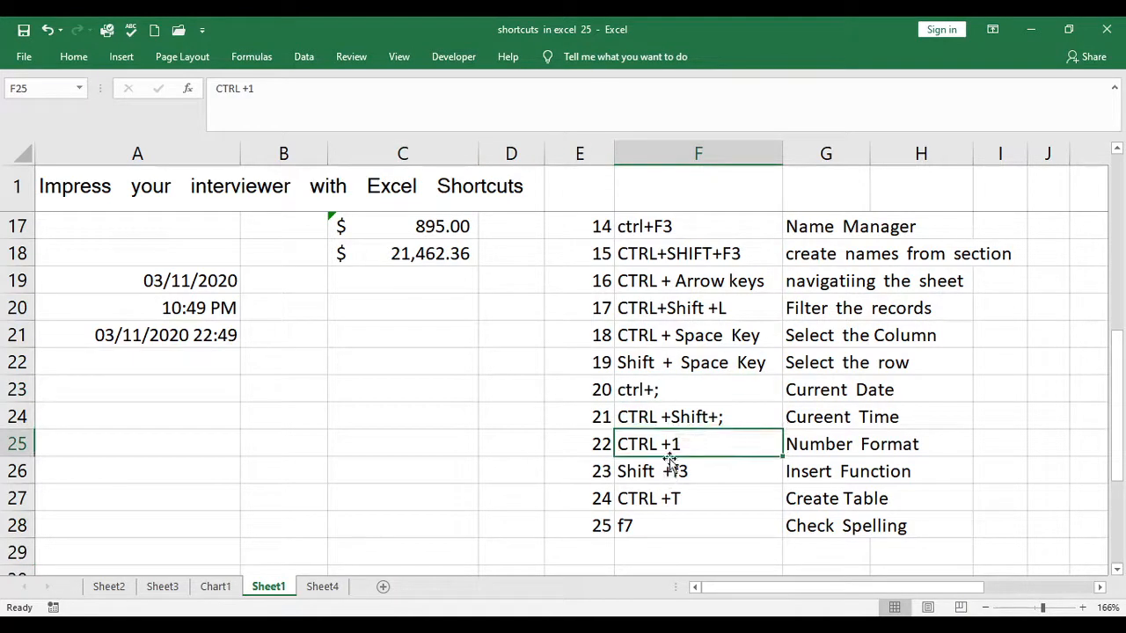
pyautogui.click(674, 474)
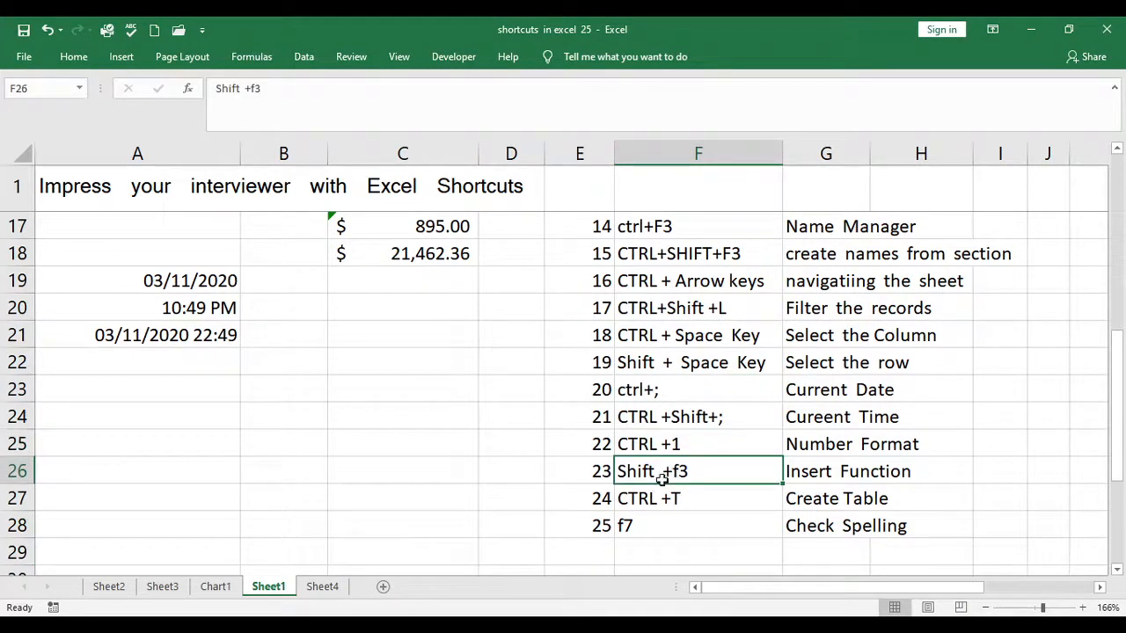
pyautogui.click(650, 498)
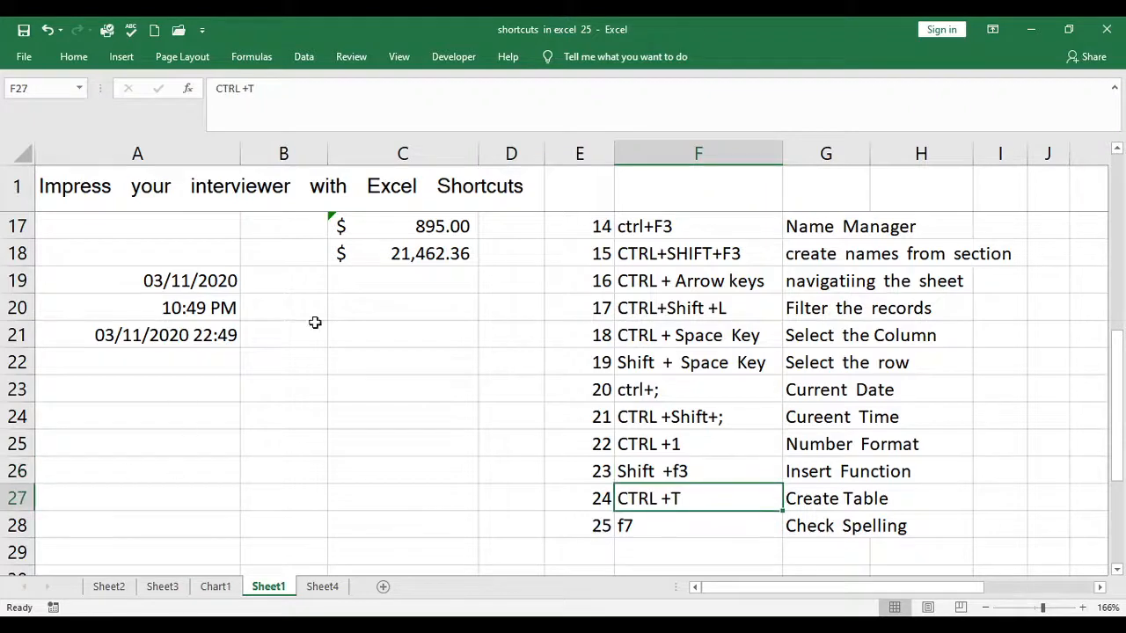
# Return to the sheet's top, select the sales data A3:C16, and release the selection by moving to D19.
pyautogui.click(383, 324)
pyautogui.press('Up')
pyautogui.press('Up')
pyautogui.press('Up')
pyautogui.press('Up')
pyautogui.press('Up')
pyautogui.press('Up')
pyautogui.press('Up')
pyautogui.press('Up')
pyautogui.press('Up')
pyautogui.press('Up')
pyautogui.press('Up')
pyautogui.press('Up')
pyautogui.press('Up')
pyautogui.press('Up')
pyautogui.press('Up')
pyautogui.press('Up')
pyautogui.press('Up')
pyautogui.press('Up')
pyautogui.press('Up')
pyautogui.press('Up')
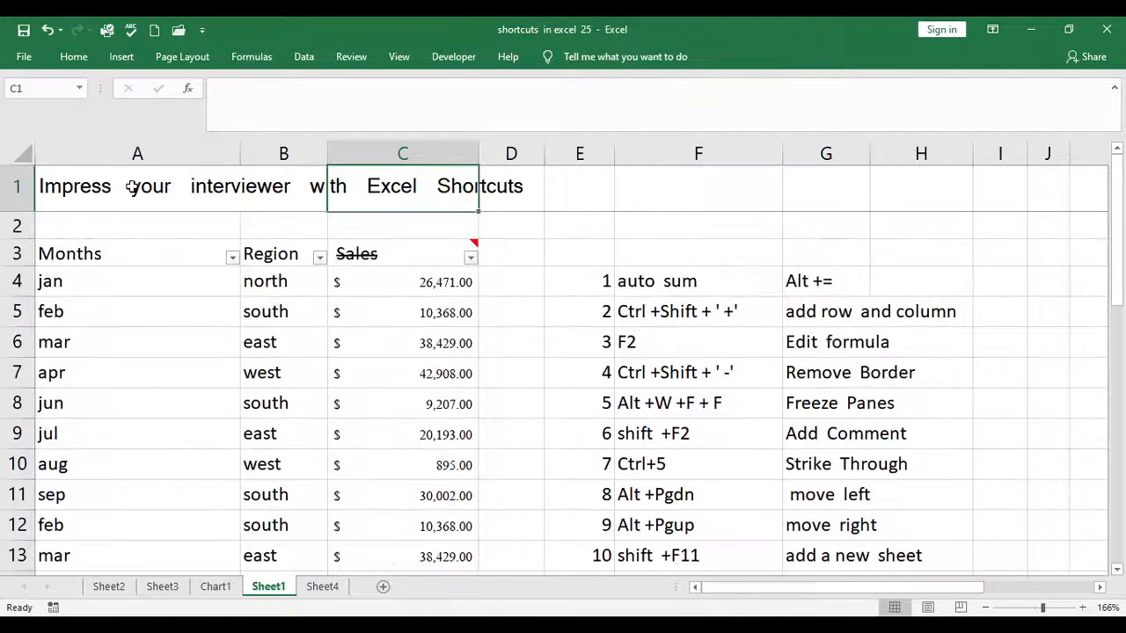
pyautogui.moveTo(63, 264); pyautogui.dragTo(417, 322)
pyautogui.moveTo(411, 405); pyautogui.dragTo(452, 411)
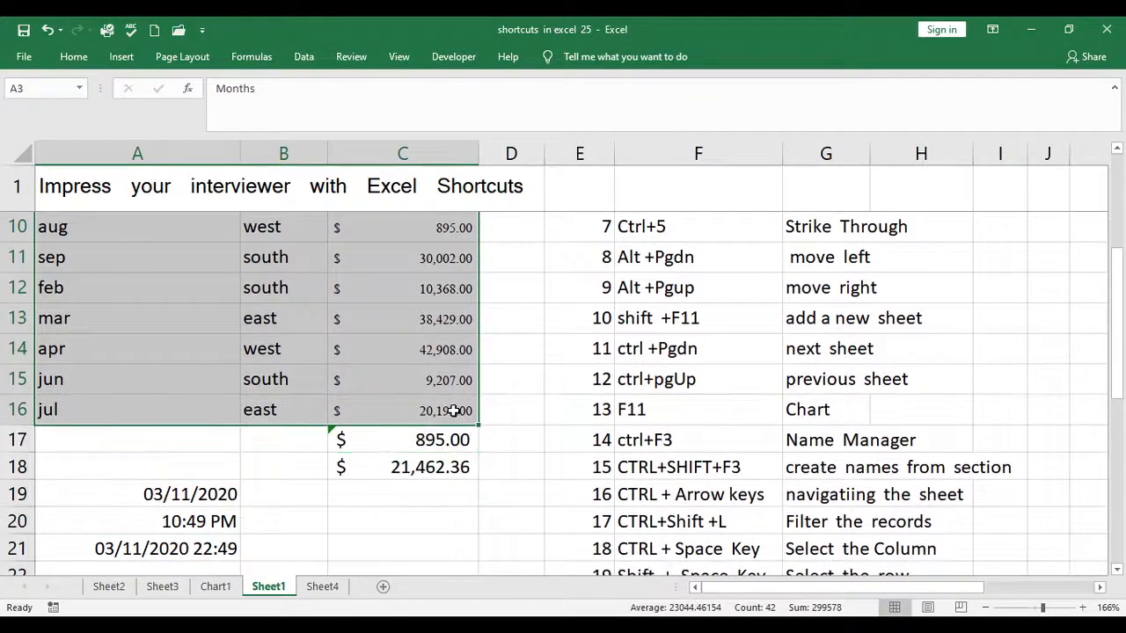
pyautogui.click(525, 485)
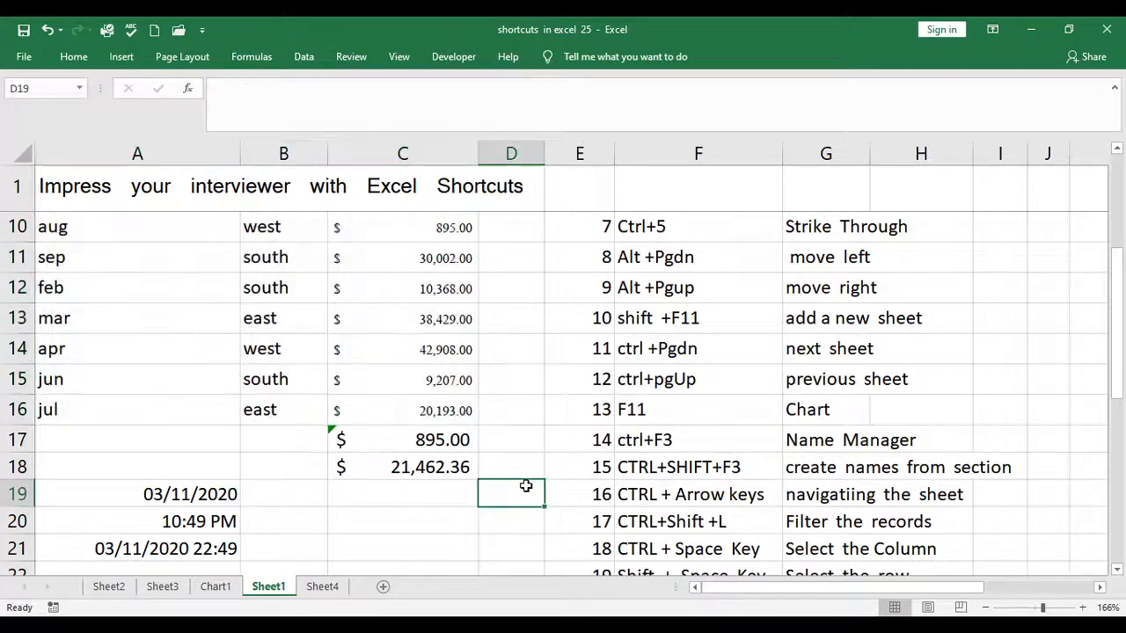
# Create a table with headers from the sales data A3:C17.
pyautogui.hotkey('ctrl', 'Up')
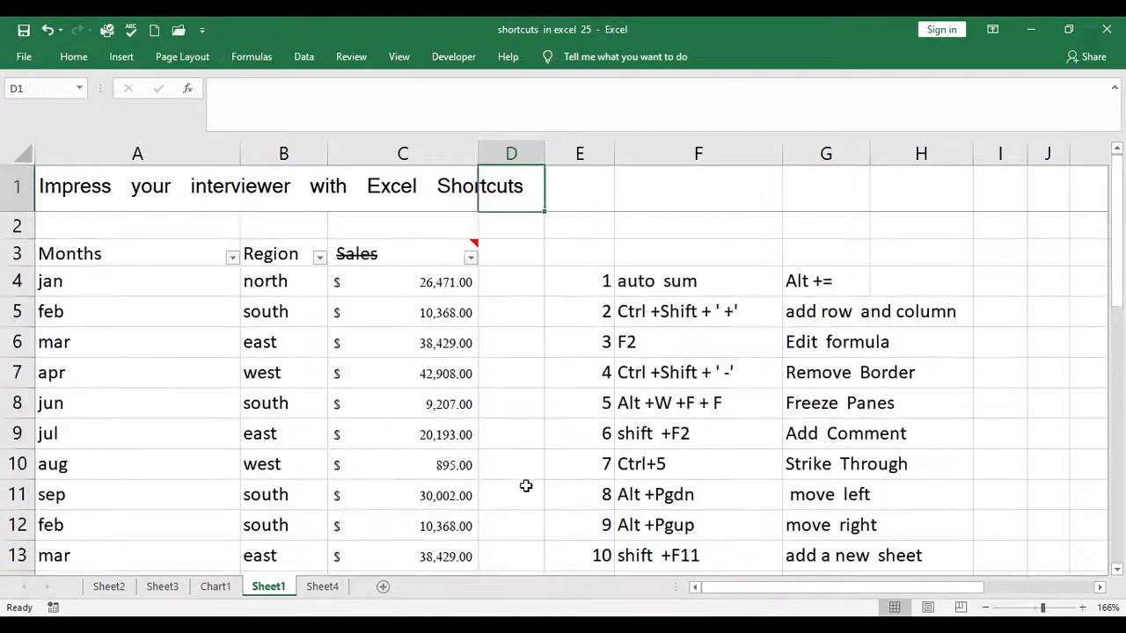
pyautogui.click(71, 253)
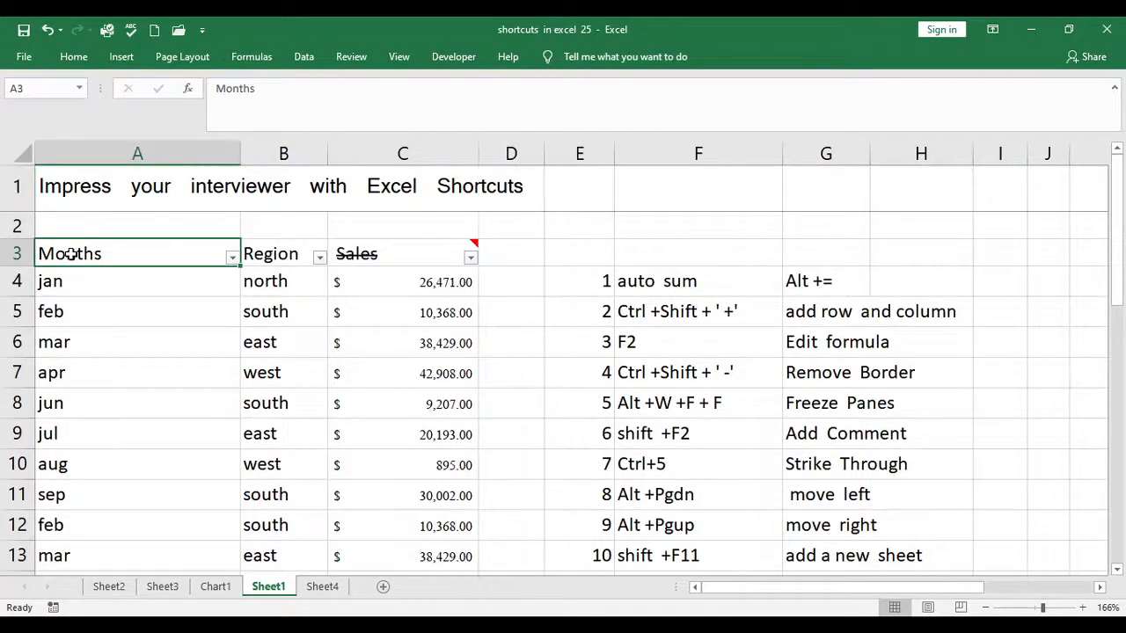
pyautogui.hotkey('ctrl', 't')
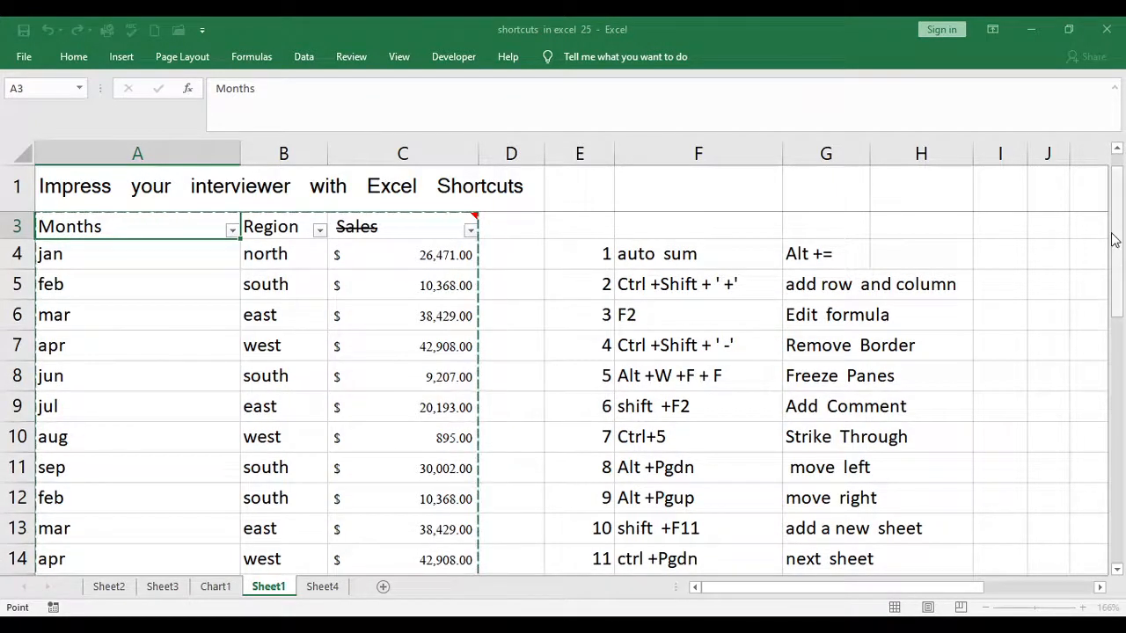
pyautogui.moveTo(1116, 282); pyautogui.dragTo(1120, 360)
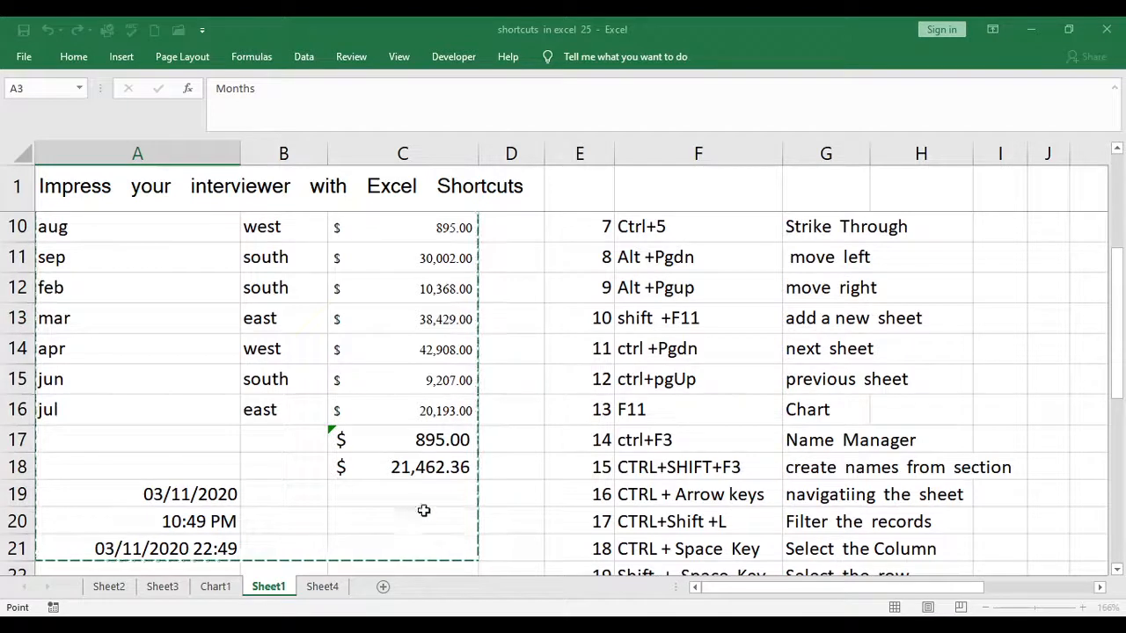
pyautogui.click(291, 355)
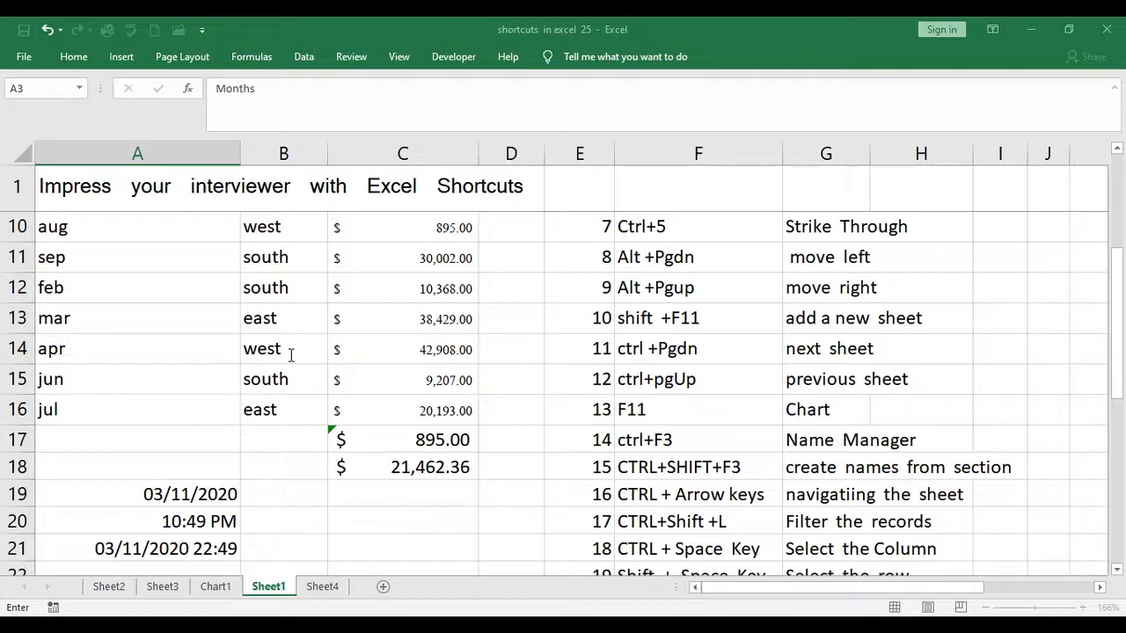
pyautogui.click(293, 404)
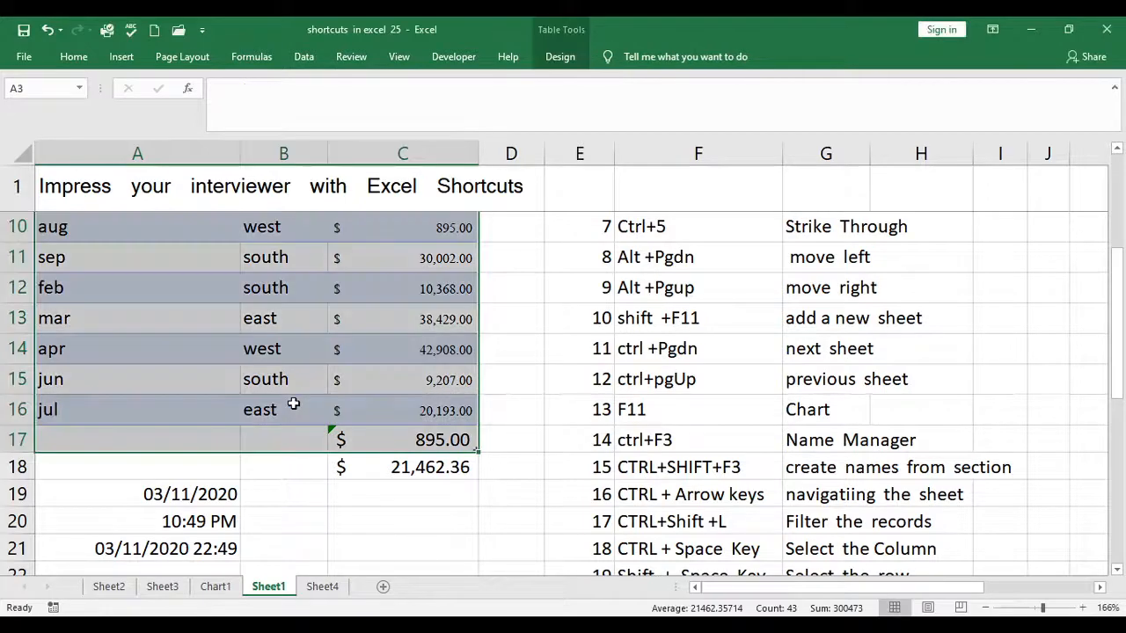
# Examine the banded sales table from its header row down to the formula cells below the data, ending at C17.
pyautogui.click(440, 372)
pyautogui.press('Up')
pyautogui.press('Up')
pyautogui.press('Up')
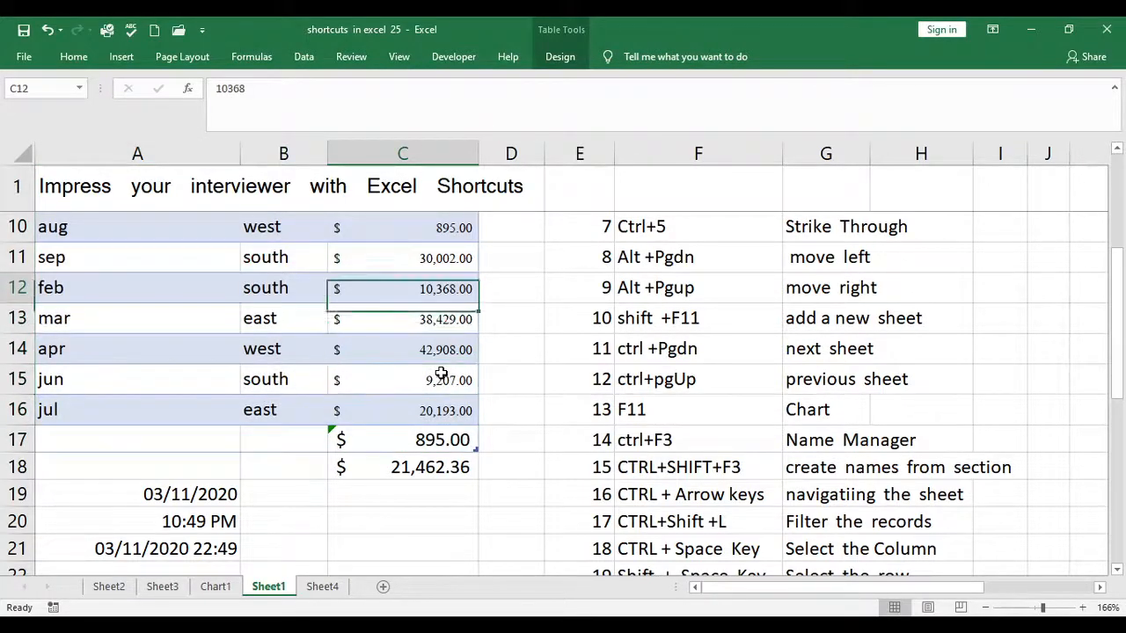
pyautogui.hotkey('ctrl', 'Up')
pyautogui.hotkey('ctrl', 'Up')
pyautogui.press('Down')
pyautogui.press('Down')
pyautogui.press('Down')
pyautogui.press('Down')
pyautogui.press('Down')
pyautogui.press('Down')
pyautogui.press('Down')
pyautogui.press('Down')
pyautogui.press('Down')
pyautogui.press('Down')
pyautogui.press('Down')
pyautogui.press('Down')
pyautogui.press('Down')
pyautogui.press('Down')
pyautogui.press('Down')
pyautogui.press('Down')
pyautogui.press('Down')
pyautogui.press('Down')
pyautogui.press('Down')
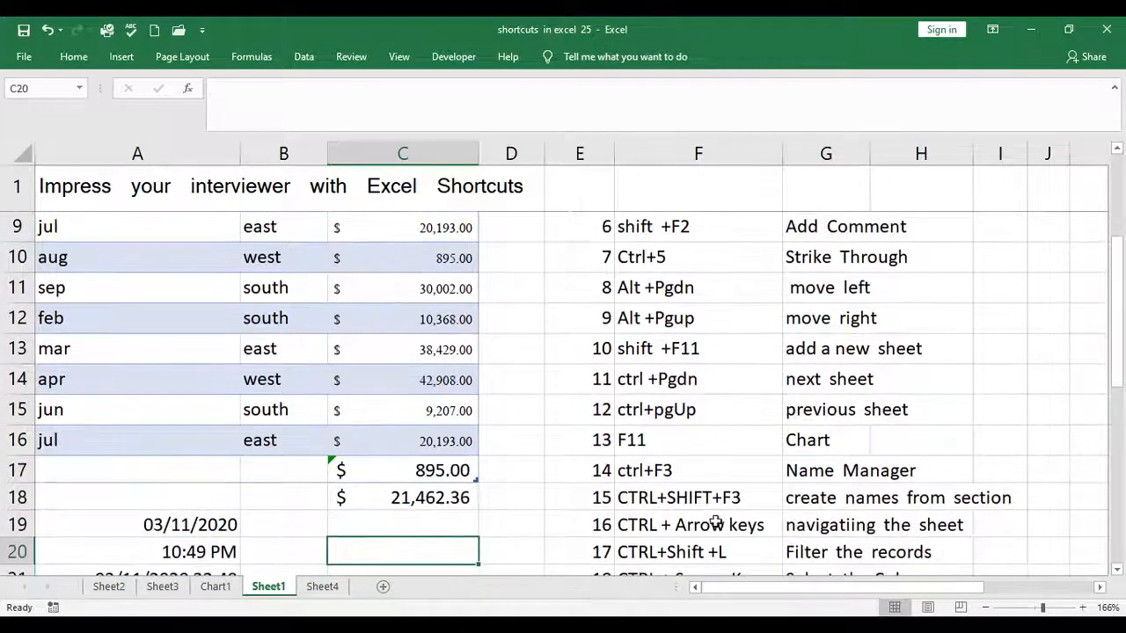
pyautogui.click(434, 472)
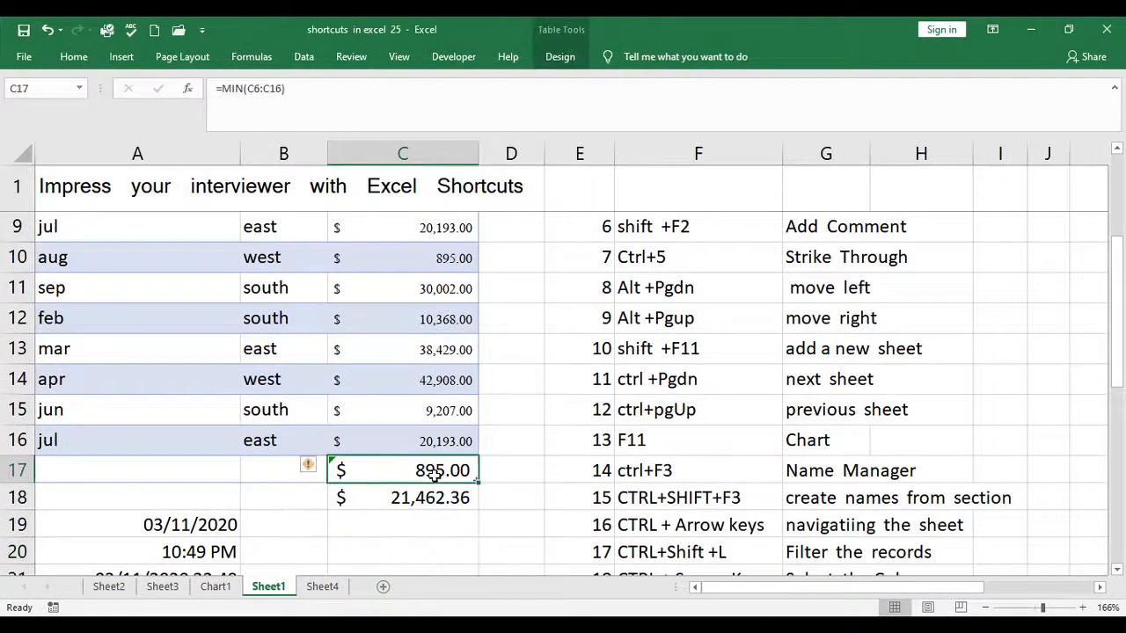
# Examine the shortcut descriptions in column G from entry 17 down to entry 25 and back up to G3.
pyautogui.click(813, 551)
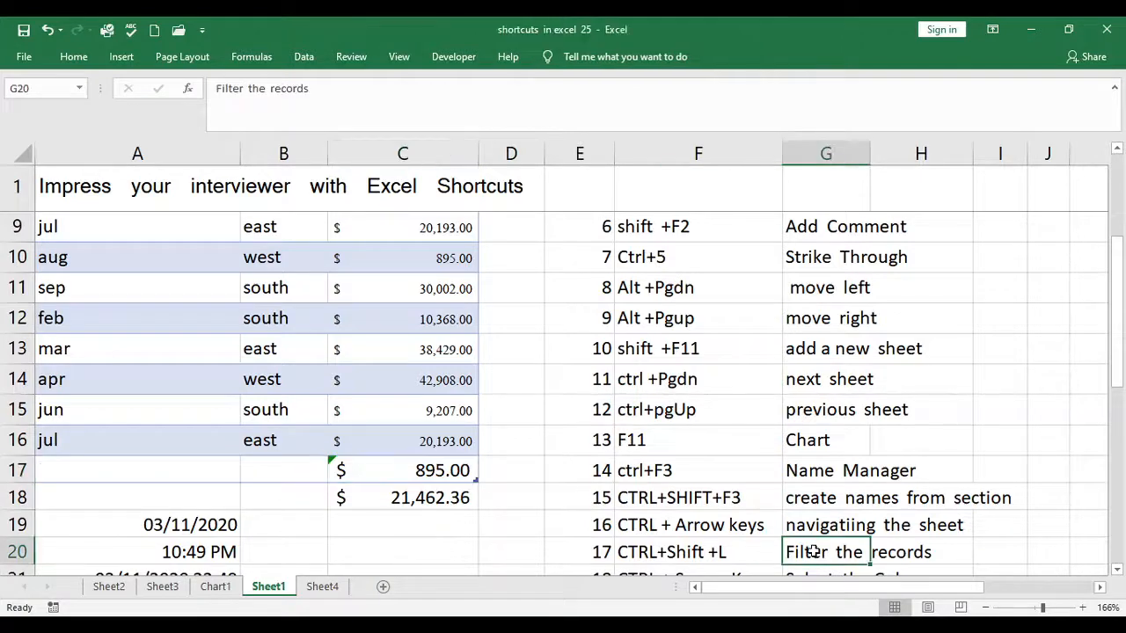
pyautogui.press('Down')
pyautogui.press('Down')
pyautogui.press('Down')
pyautogui.press('Down')
pyautogui.press('Down')
pyautogui.press('Down')
pyautogui.press('Down')
pyautogui.press('Down')
pyautogui.press('Down')
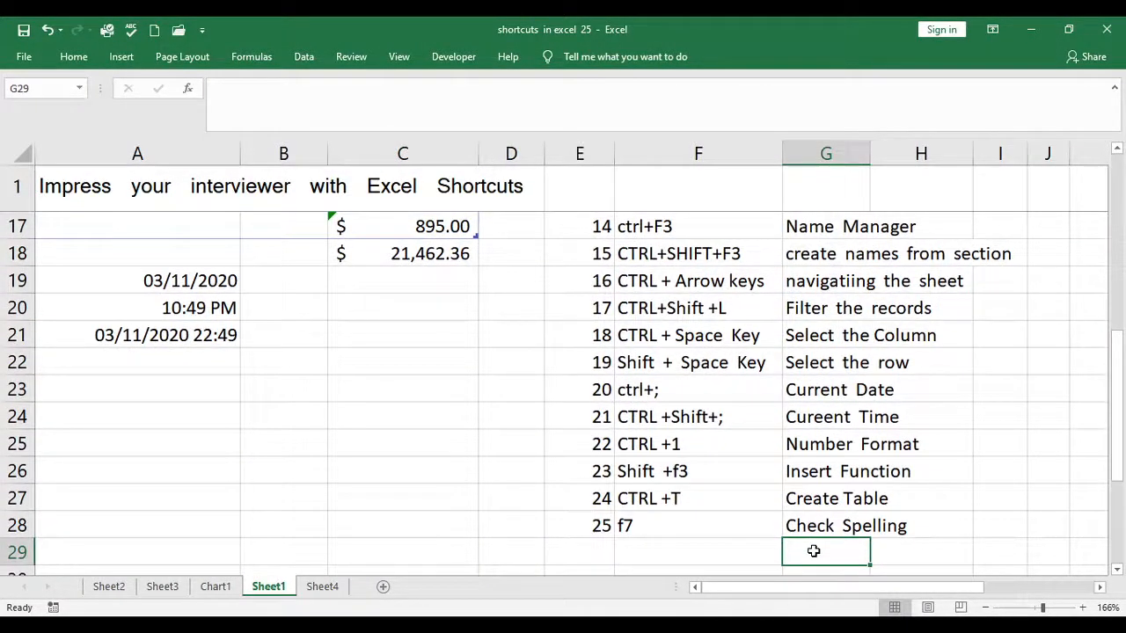
pyautogui.press('Up')
pyautogui.press('Up')
pyautogui.press('Up')
pyautogui.press('Up')
pyautogui.press('Up')
pyautogui.press('Up')
pyautogui.press('Up')
pyautogui.press('Up')
pyautogui.press('Up')
pyautogui.press('Up')
pyautogui.press('Up')
pyautogui.press('Up')
pyautogui.press('Up')
pyautogui.press('Up')
pyautogui.press('Up')
pyautogui.press('Up')
pyautogui.press('Up')
pyautogui.press('Up')
pyautogui.press('Up')
pyautogui.press('Up')
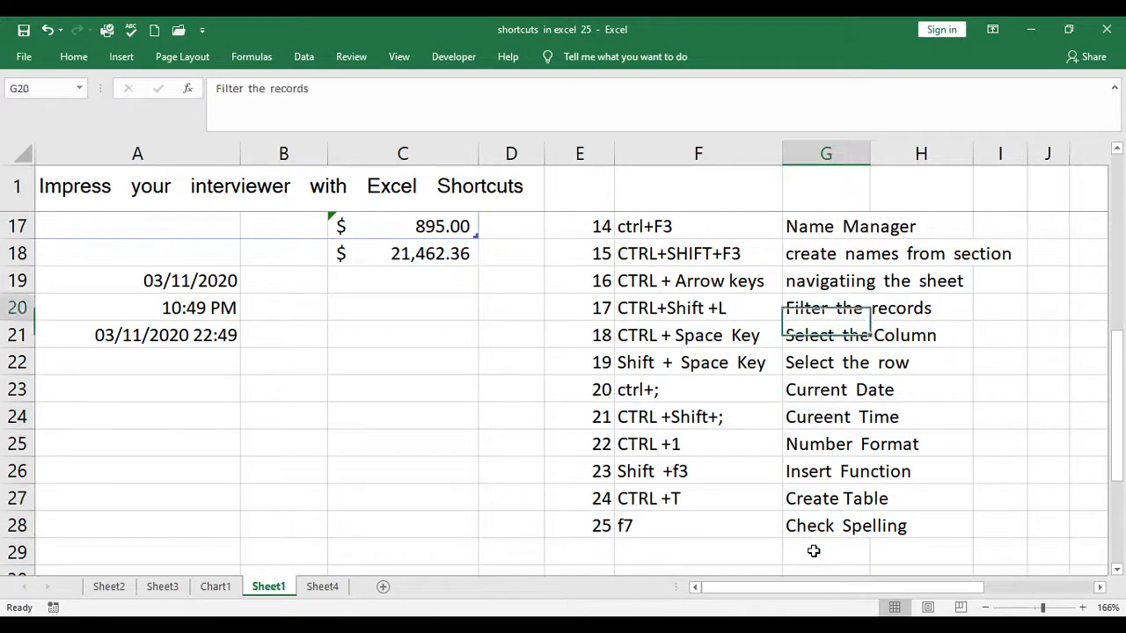
pyautogui.press('Up')
pyautogui.press('Up')
pyautogui.press('Up')
pyautogui.press('Up')
pyautogui.press('Up')
pyautogui.press('Up')
# Examine the shortcut descriptions again from the list's start to the Check Spelling entry, ending at G29.
pyautogui.press('Down')
pyautogui.press('Down')
pyautogui.press('Down')
pyautogui.press('Down')
pyautogui.press('Down')
pyautogui.press('Down')
pyautogui.press('Down')
pyautogui.press('Down')
pyautogui.press('Down')
pyautogui.press('Down')
pyautogui.press('Down')
pyautogui.press('Down')
pyautogui.press('Down')
pyautogui.press('Down')
pyautogui.press('Down')
pyautogui.press('Down')
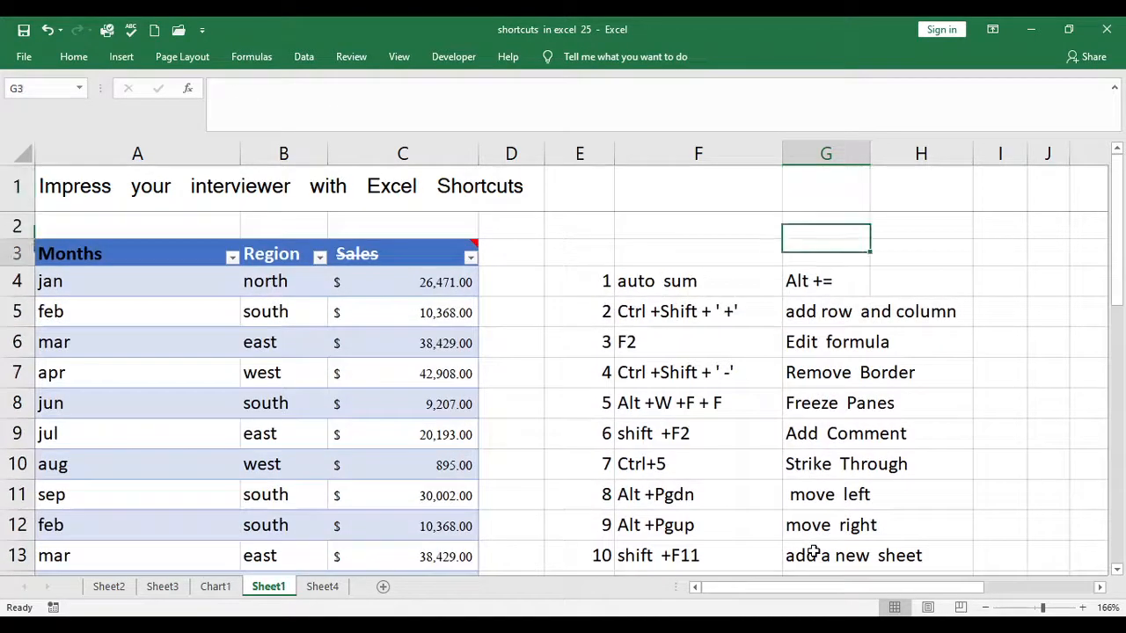
pyautogui.press('Down')
pyautogui.press('Down')
pyautogui.press('Down')
pyautogui.press('Down')
pyautogui.press('Down')
pyautogui.press('Down')
pyautogui.press('Down')
pyautogui.press('Down')
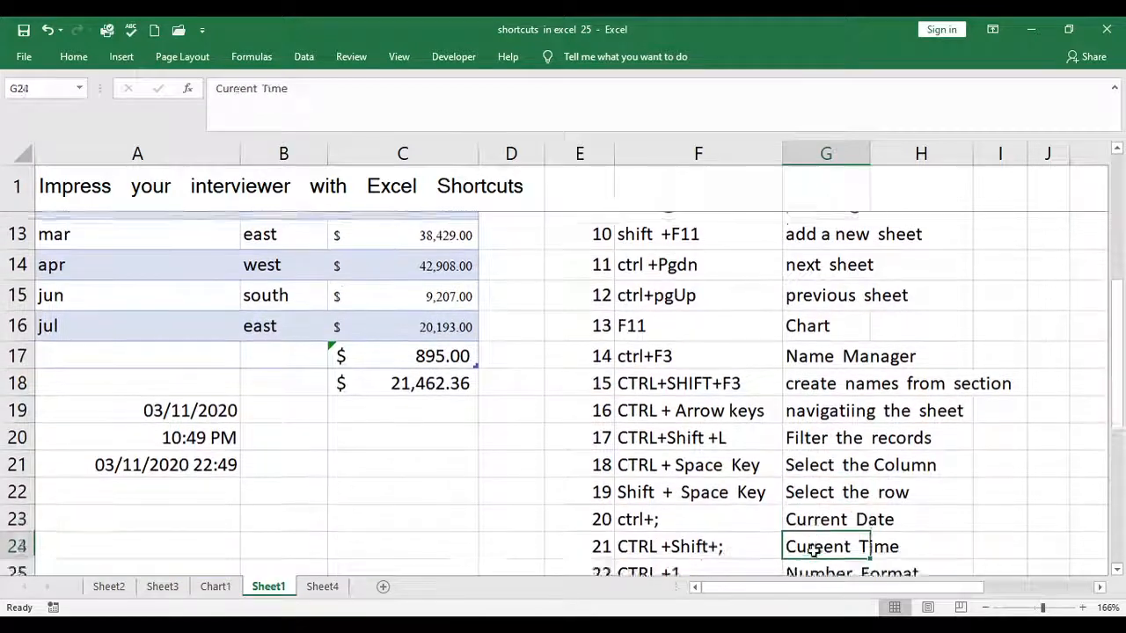
pyautogui.press('Down')
pyautogui.press('Up')
pyautogui.press('Up')
pyautogui.press('Up')
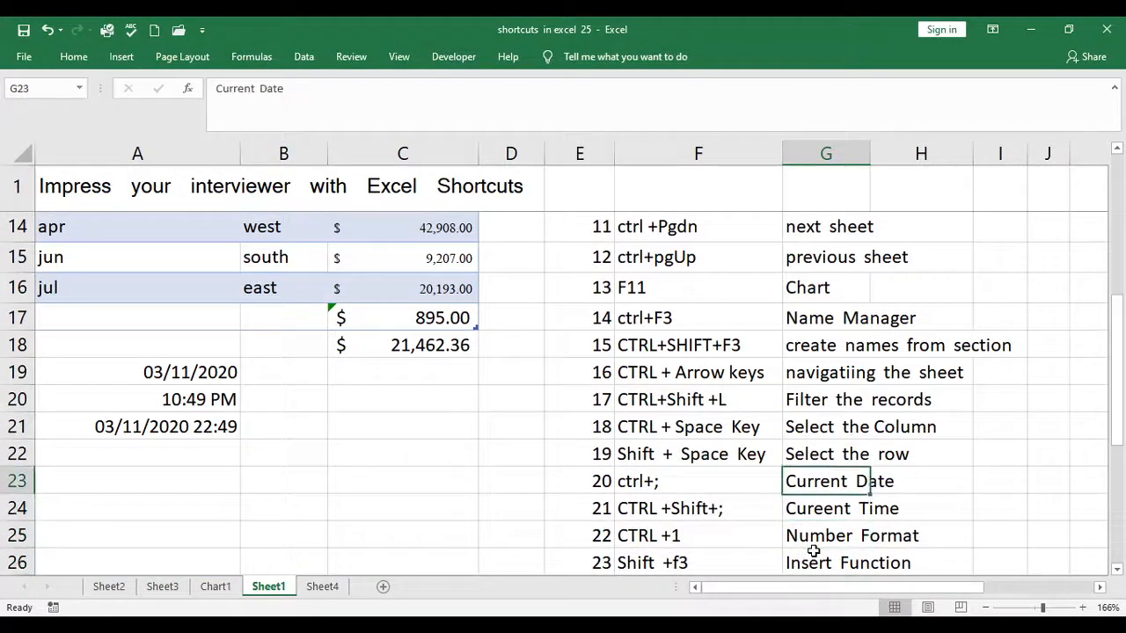
pyautogui.press('Down')
pyautogui.press('Down')
pyautogui.press('Down')
pyautogui.press('Down')
pyautogui.press('Down')
pyautogui.press('Down')
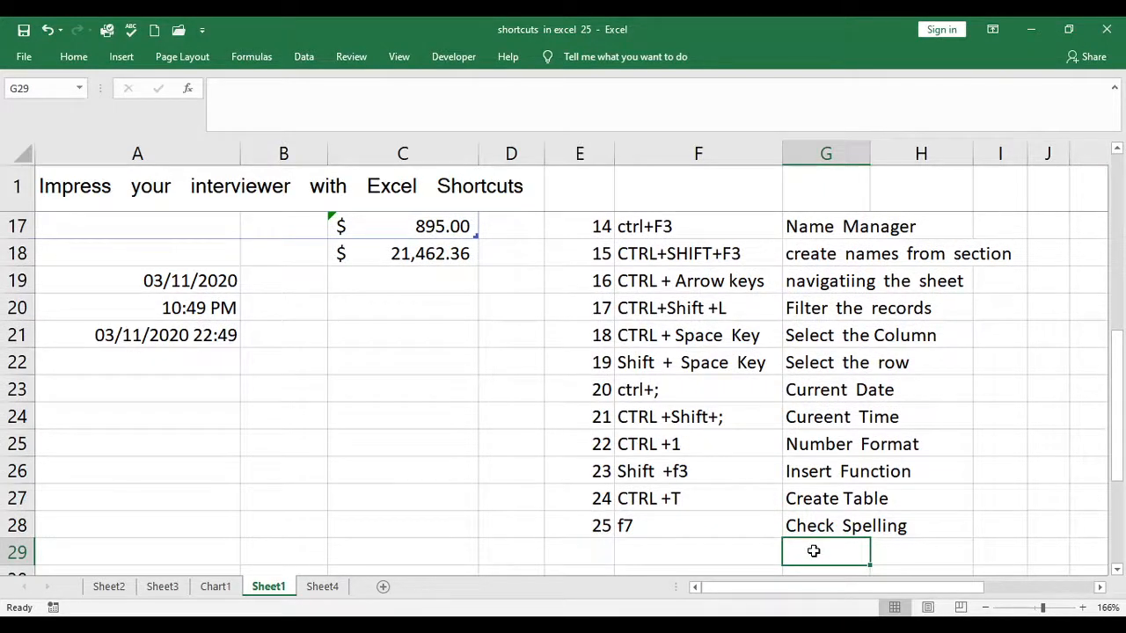
# Start a spelling check from D27, continue it from the sheet's beginning, and skip the flagged word in C3.
pyautogui.click(511, 503)
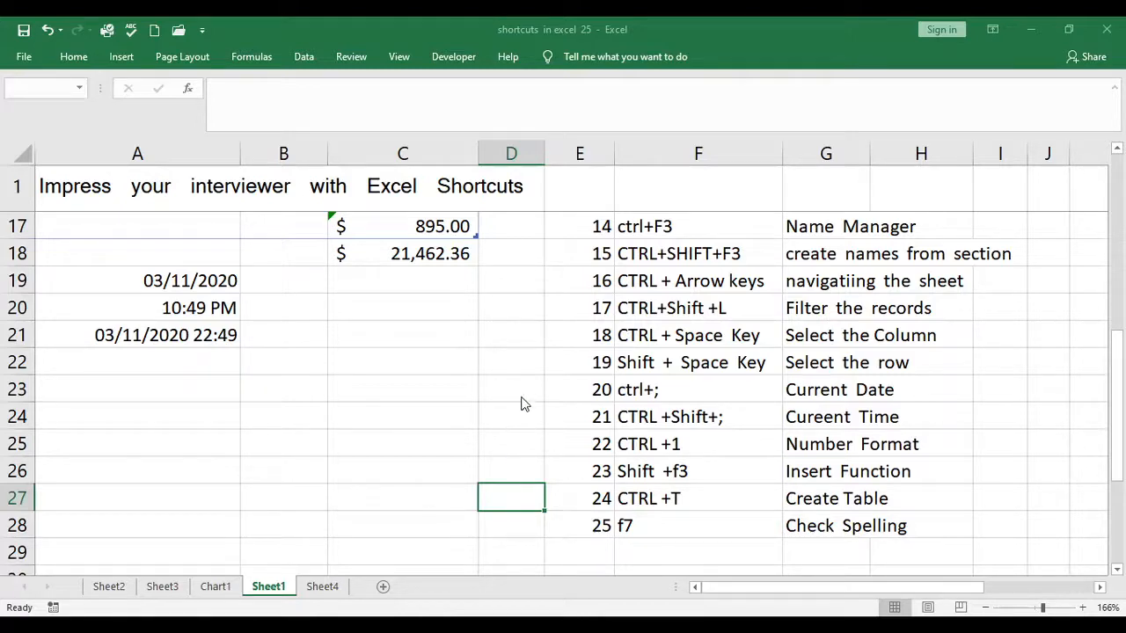
pyautogui.click(532, 364)
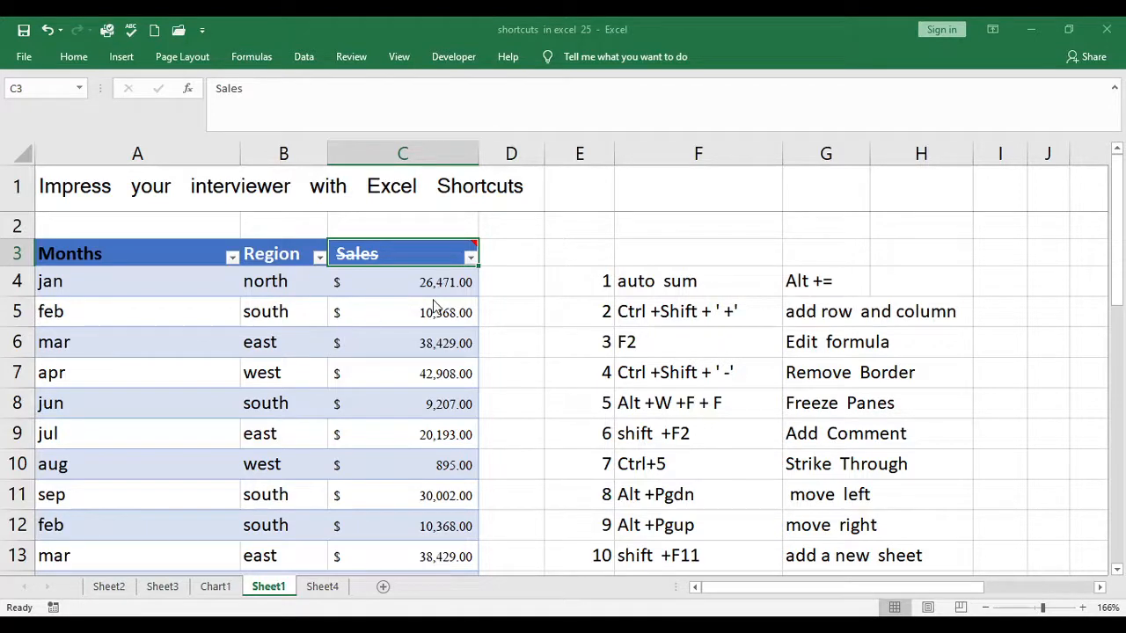
pyautogui.press('Tab')
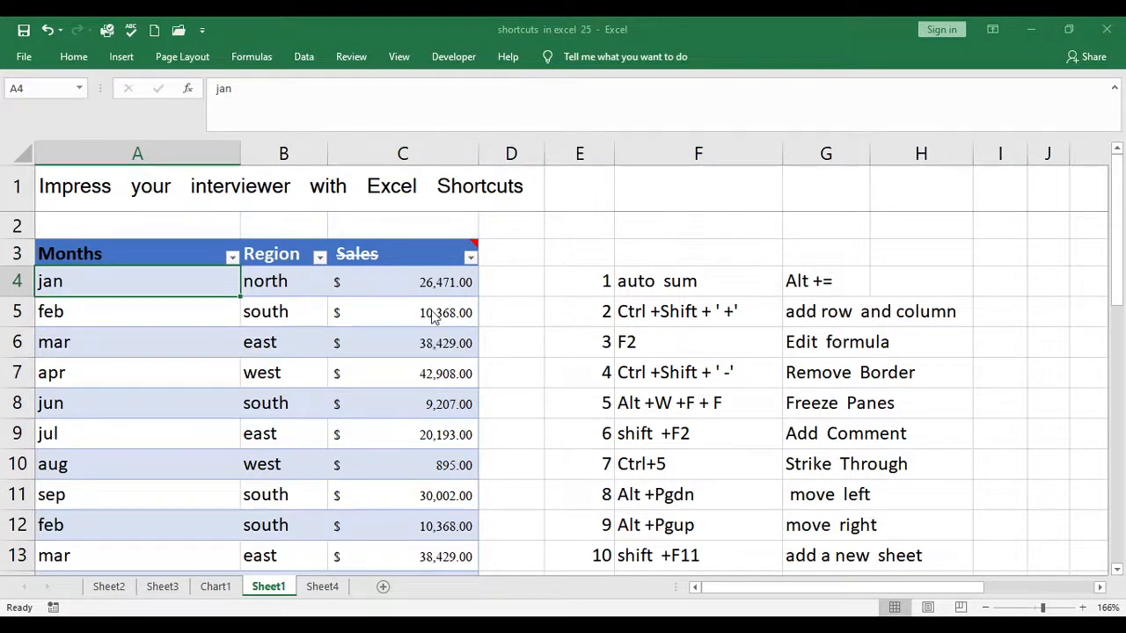
# Skip the flagged month abbreviations in column A and the flagged word in F12, and end the spelling check at A14.
pyautogui.press('Down')
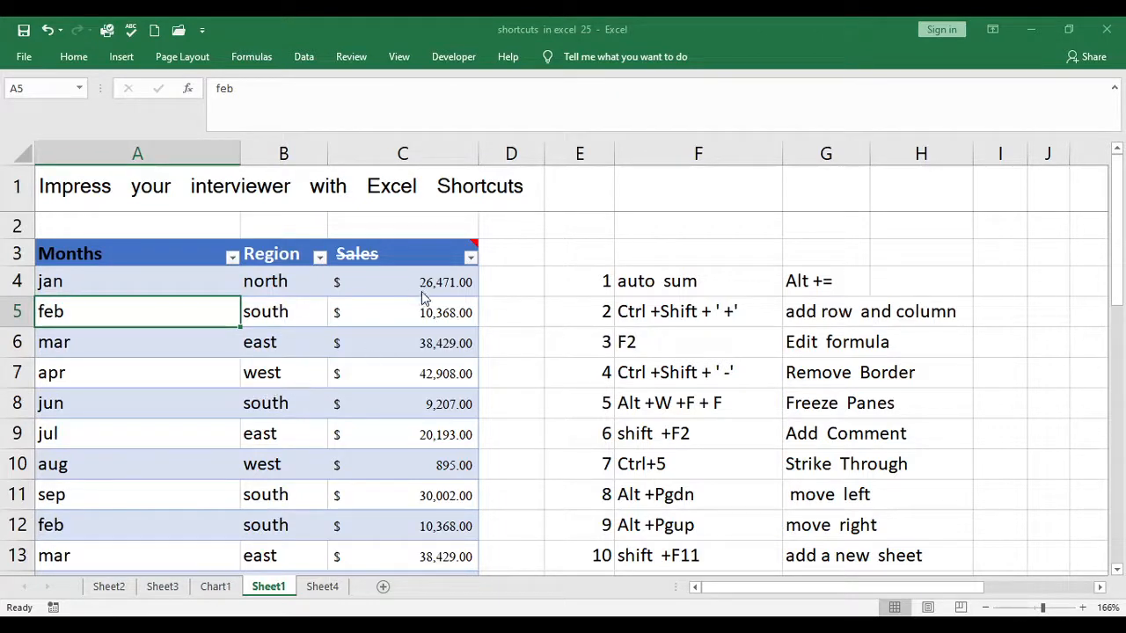
pyautogui.press('Down')
pyautogui.press('Down')
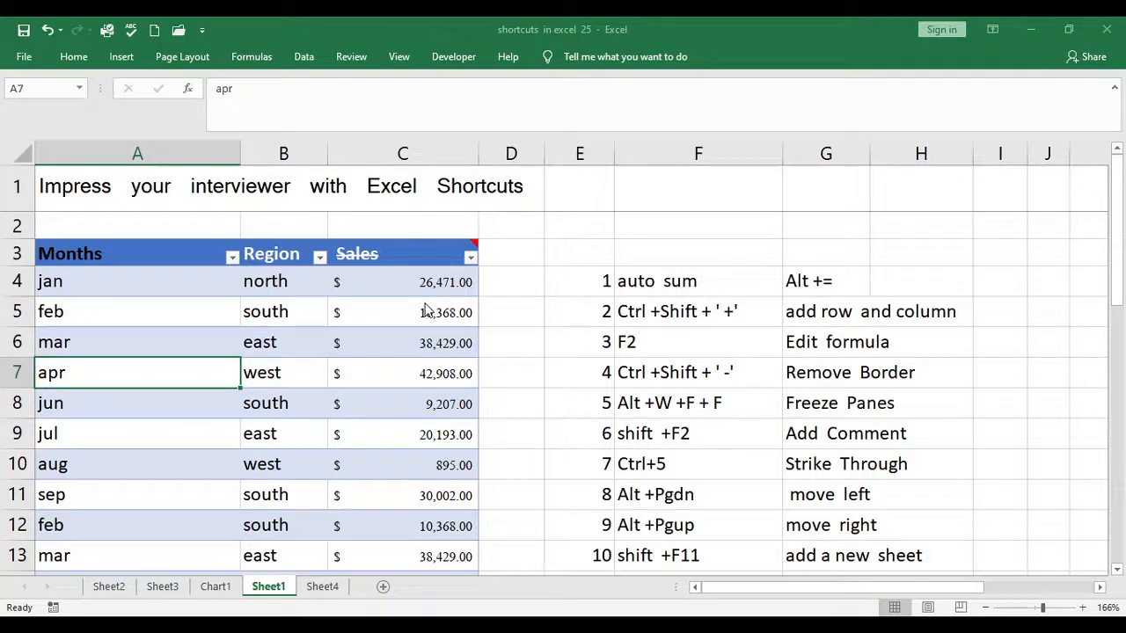
pyautogui.press('Down')
pyautogui.press('Down')
pyautogui.press('Down')
pyautogui.press('Down')
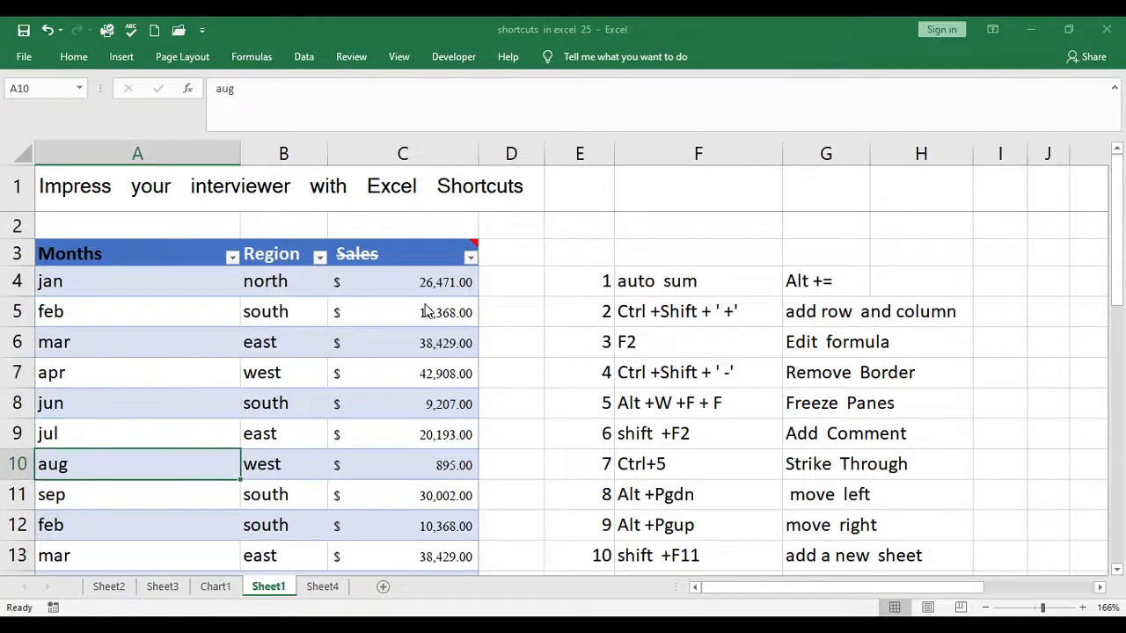
pyautogui.hotkey('alt', 'pagedown')
pyautogui.hotkey('alt', 'pageup')
pyautogui.press('Down')
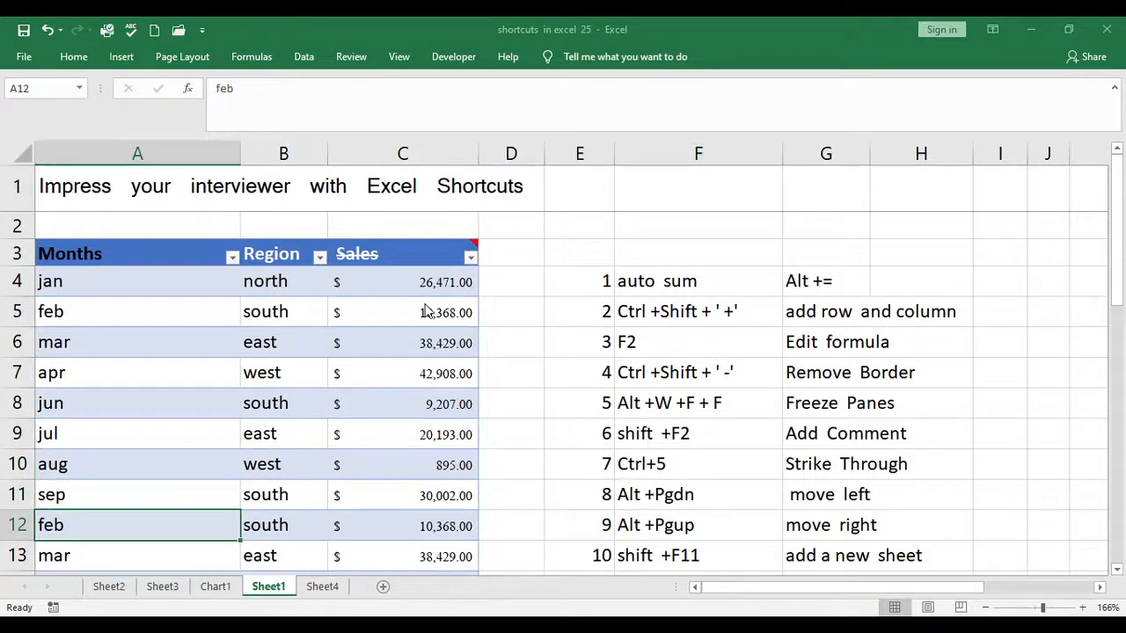
pyautogui.hotkey('alt', 'pagedown')
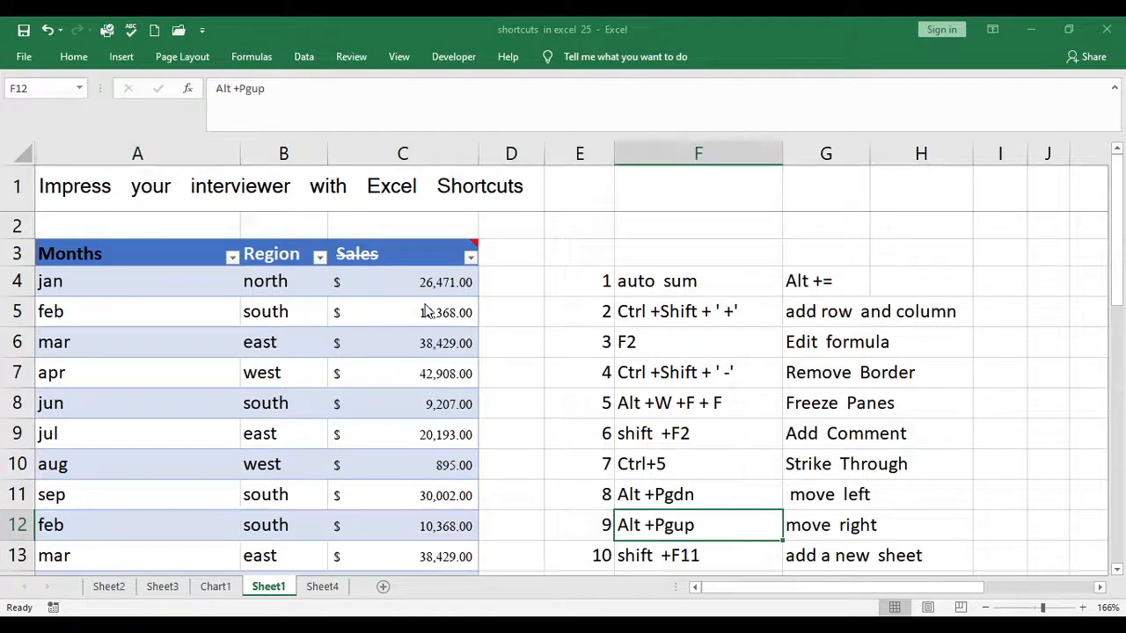
pyautogui.hotkey('alt', 'pageup')
pyautogui.press('Down')
pyautogui.press('Down')
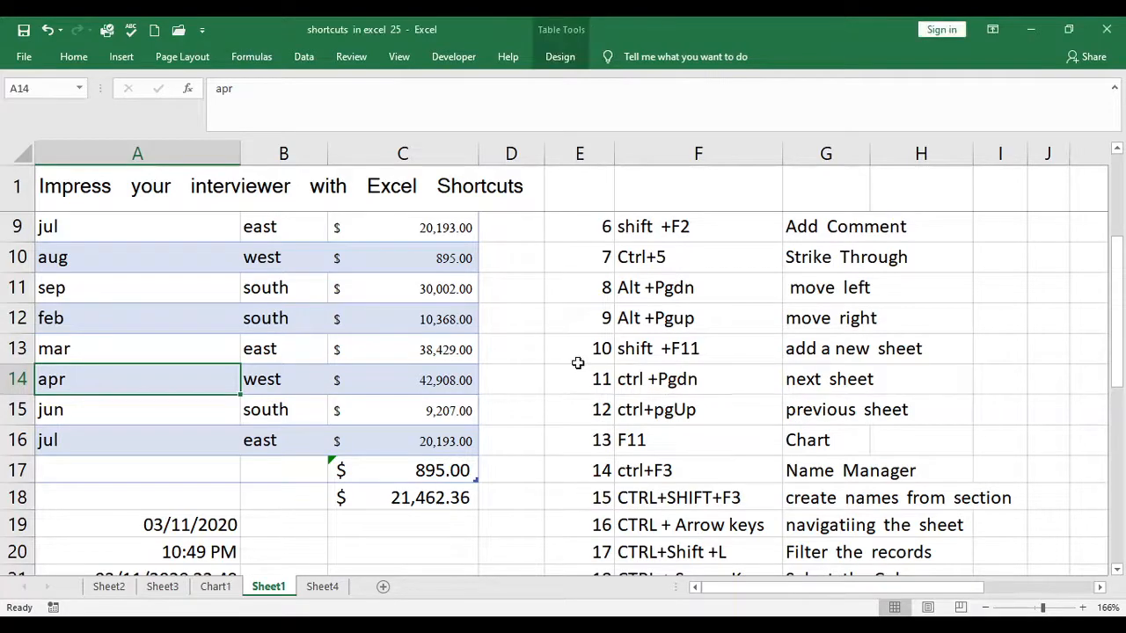
# Examine the rest of the sheet and the shortcut list past entry 25, and return to the date in A19.
pyautogui.press('Down')
pyautogui.press('Down')
pyautogui.press('Down')
pyautogui.press('Down')
pyautogui.press('Down')
pyautogui.press('Down')
pyautogui.press('Down')
pyautogui.press('Down')
pyautogui.press('Down')
pyautogui.press('Down')
pyautogui.press('Down')
pyautogui.press('Down')
pyautogui.press('Down')
pyautogui.press('Down')
pyautogui.press('Down')
pyautogui.press('Down')
pyautogui.press('Down')
pyautogui.press('Down')
pyautogui.press('Down')
pyautogui.press('Down')
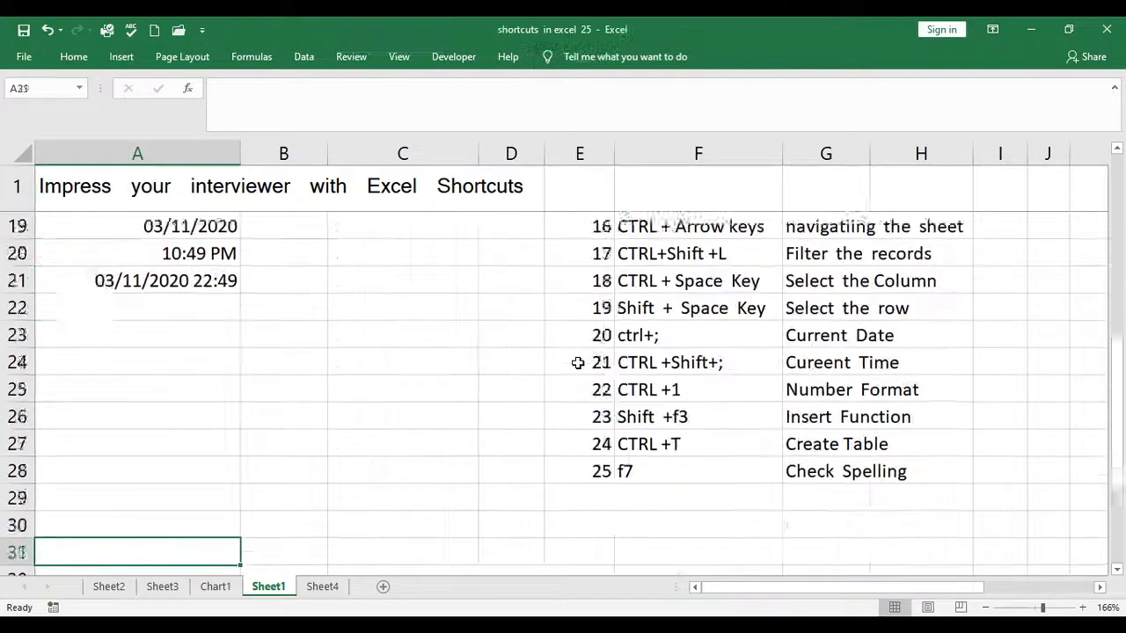
pyautogui.press('Up')
pyautogui.press('Up')
pyautogui.press('Up')
pyautogui.press('Up')
pyautogui.press('Up')
pyautogui.press('Up')
pyautogui.press('Up')
pyautogui.press('Up')
pyautogui.press('Up')
pyautogui.press('Up')
pyautogui.press('Up')
pyautogui.press('Up')
pyautogui.press('Up')
pyautogui.press('Up')
pyautogui.press('Up')
pyautogui.press('Up')
pyautogui.press('Up')
pyautogui.press('Up')
pyautogui.press('Up')
pyautogui.press('Up')
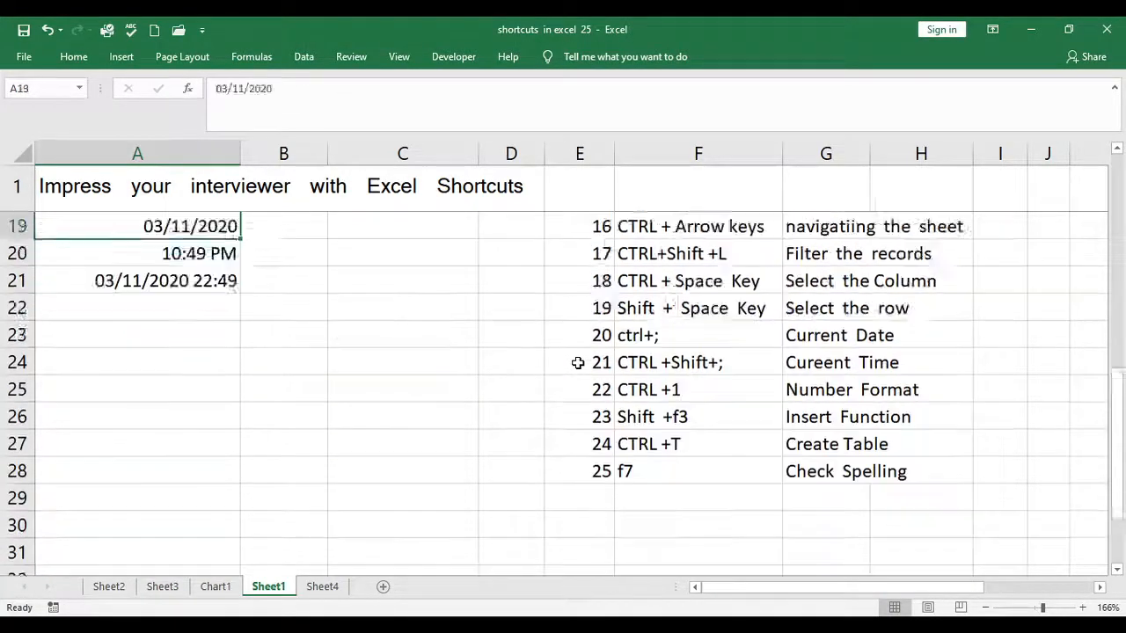
# Review the sales table and the shortcut list from the sheet's beginning to the Check Spelling entry in row 28.
pyautogui.press('Up')
pyautogui.press('Up')
pyautogui.press('Up')
pyautogui.press('Up')
pyautogui.press('Down')
pyautogui.press('Down')
pyautogui.press('Down')
pyautogui.press('Down')
pyautogui.press('Down')
pyautogui.press('Down')
pyautogui.press('Down')
pyautogui.press('Down')
pyautogui.press('Down')
pyautogui.press('Down')
pyautogui.press('Down')
pyautogui.press('Down')
pyautogui.press('Down')
pyautogui.press('Down')
pyautogui.press('Down')
pyautogui.press('Down')
pyautogui.press('Down')
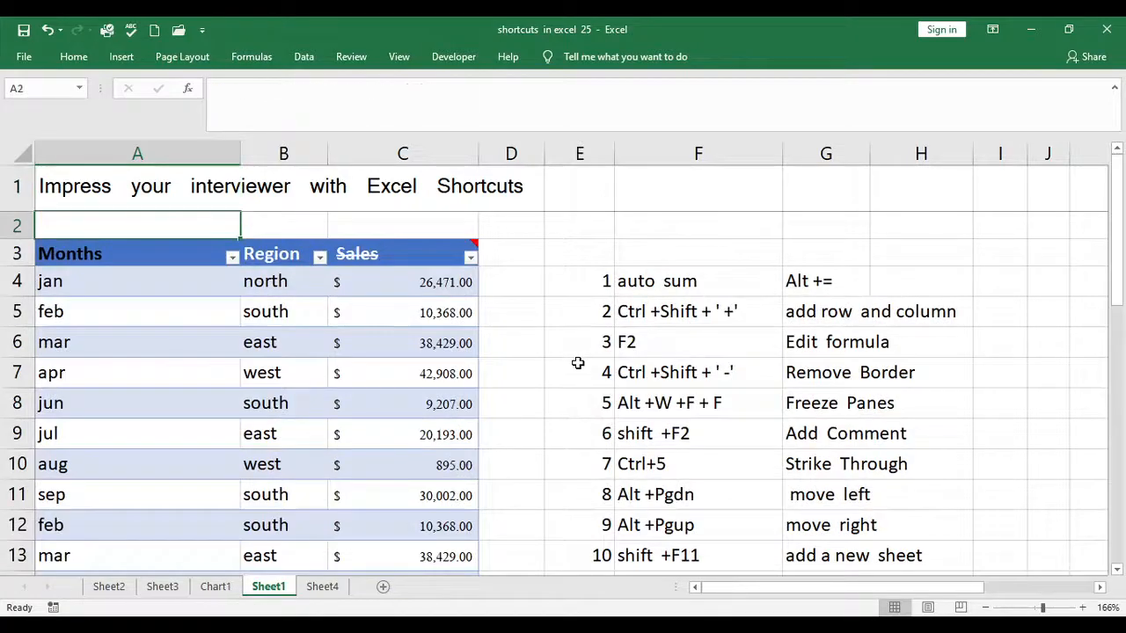
pyautogui.press('Down')
pyautogui.press('Down')
pyautogui.press('Down')
pyautogui.press('Down')
pyautogui.press('Down')
pyautogui.press('Down')
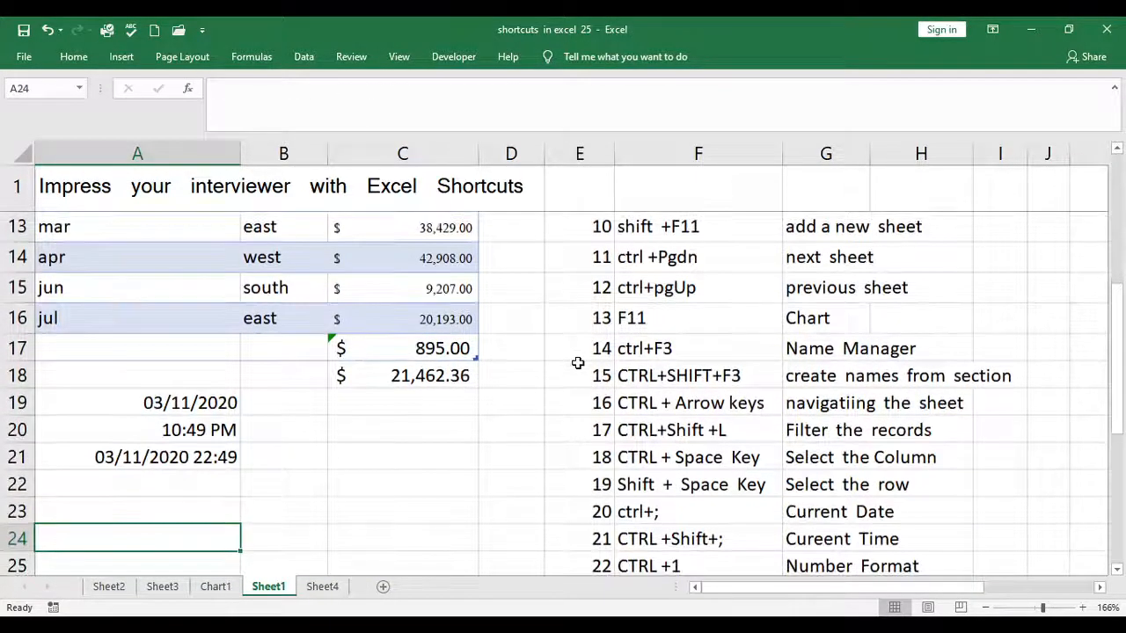
pyautogui.press('Down')
pyautogui.press('Down')
pyautogui.press('Down')
pyautogui.press('Down')
pyautogui.press('Down')
pyautogui.press('Down')
pyautogui.press('Down')
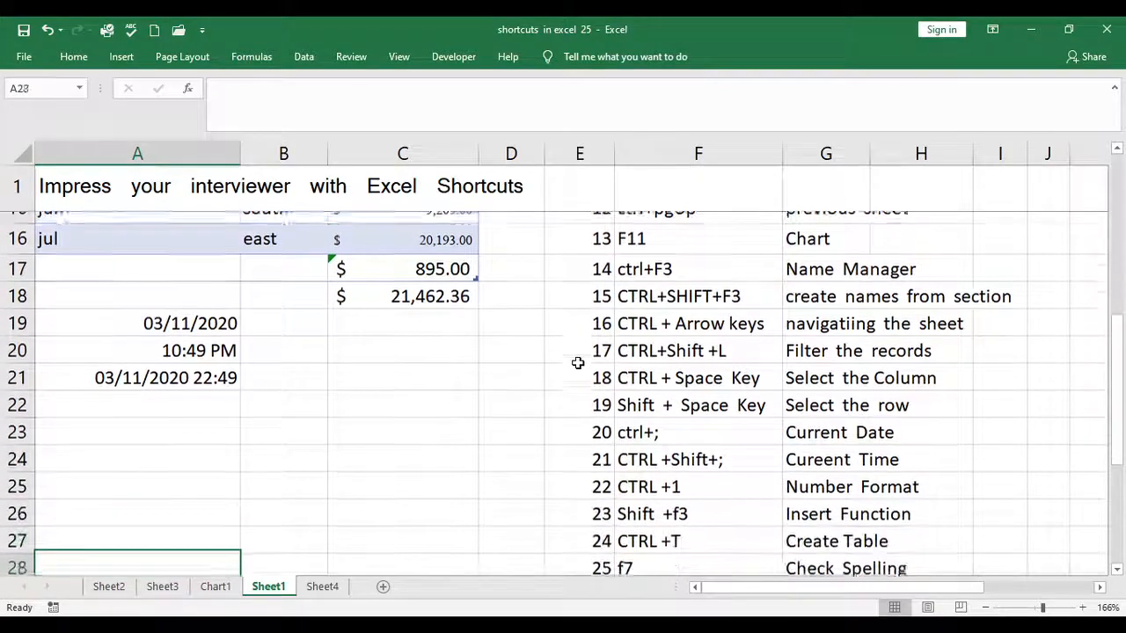
# Look back over the shortcut list and the sales table, returning to the title in A1.
pyautogui.press('Up')
pyautogui.press('Up')
pyautogui.press('Up')
pyautogui.press('Up')
pyautogui.press('Up')
pyautogui.press('Up')
pyautogui.press('Up')
pyautogui.press('Up')
pyautogui.press('Up')
pyautogui.press('Up')
pyautogui.press('Up')
pyautogui.press('Up')
pyautogui.press('Up')
pyautogui.press('Up')
pyautogui.press('Up')
pyautogui.press('Up')
pyautogui.press('Up')
pyautogui.press('Up')
pyautogui.press('Up')
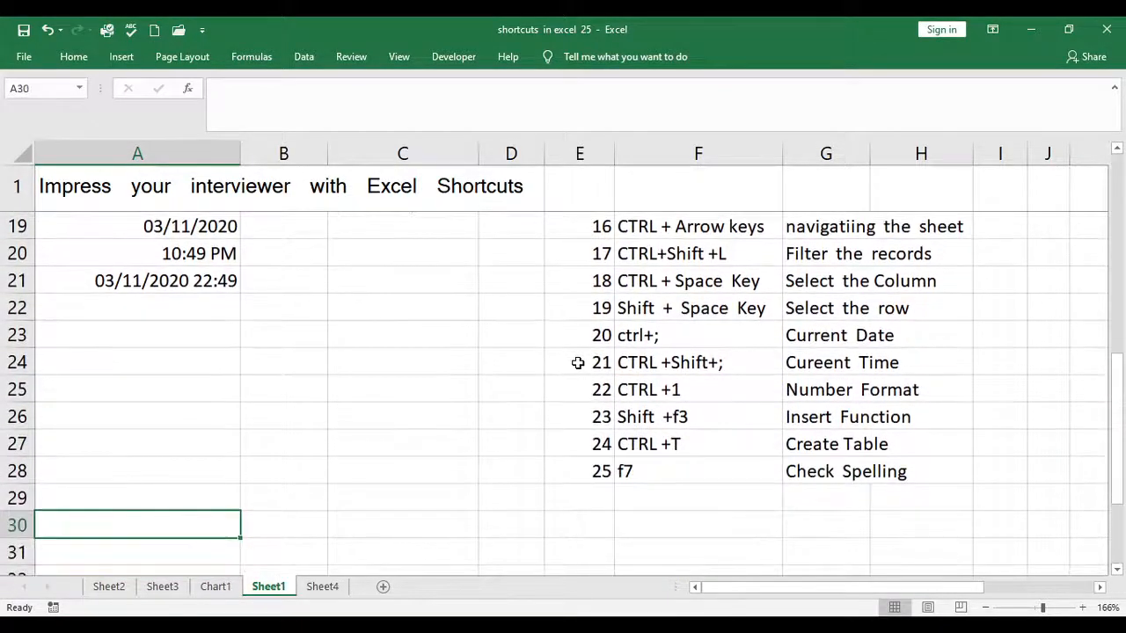
pyautogui.press('Up')
pyautogui.press('Up')
pyautogui.press('Up')
pyautogui.press('Up')
pyautogui.press('Up')
pyautogui.press('Up')
pyautogui.press('Up')
pyautogui.press('Up')
pyautogui.press('Up')
pyautogui.press('Up')
pyautogui.press('Up')
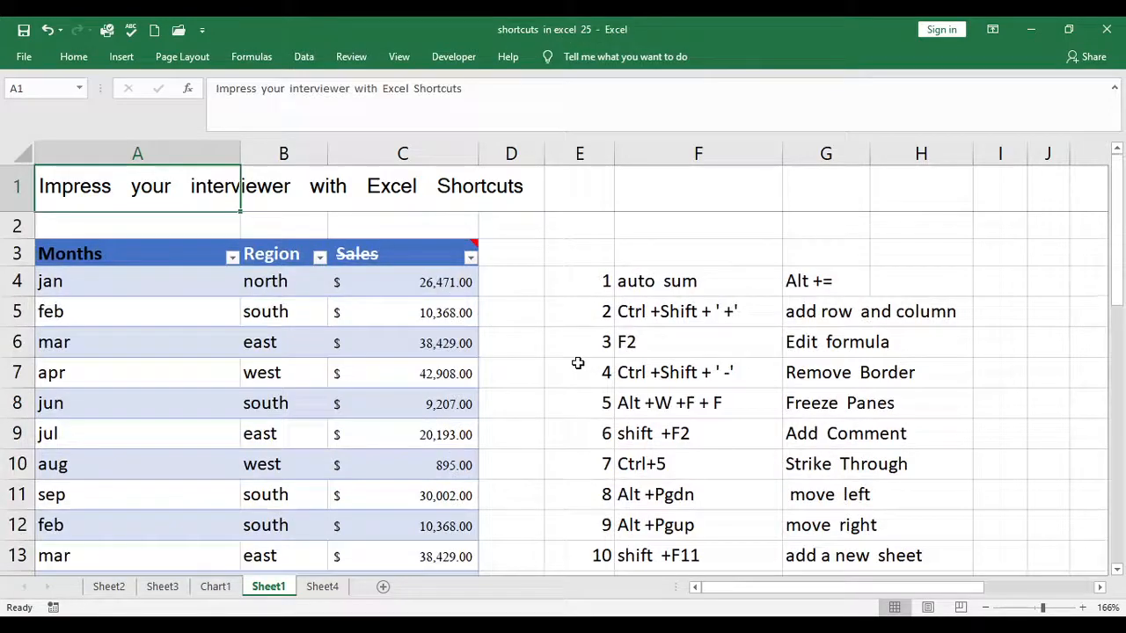
# Examine the sales table and all 25 shortcut entries once more, from the title to A34.
pyautogui.press('Down')
pyautogui.press('Down')
pyautogui.press('Down')
pyautogui.press('Down')
pyautogui.press('Down')
pyautogui.press('Down')
pyautogui.press('Down')
pyautogui.press('Down')
pyautogui.press('Down')
pyautogui.press('Down')
pyautogui.press('Down')
pyautogui.press('Down')
pyautogui.press('Down')
pyautogui.press('Down')
pyautogui.press('Down')
pyautogui.press('Down')
pyautogui.press('Down')
pyautogui.press('Down')
pyautogui.press('Down')
pyautogui.press('Down')
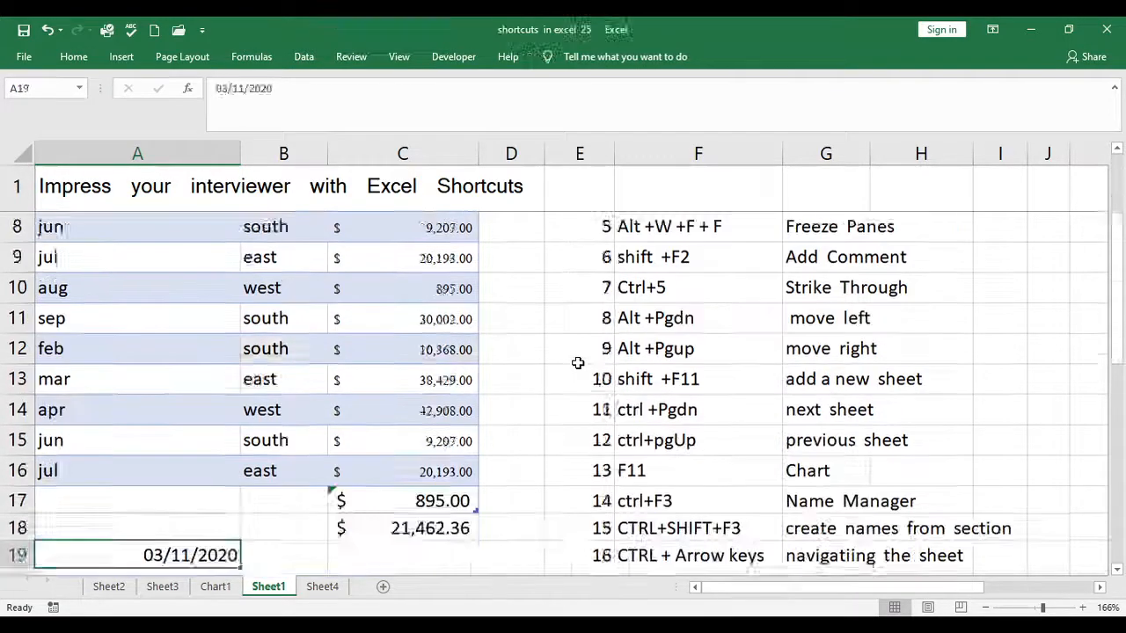
pyautogui.press('Down')
pyautogui.press('Down')
pyautogui.press('Down')
pyautogui.press('Down')
pyautogui.press('Down')
pyautogui.press('Down')
pyautogui.press('Down')
pyautogui.press('Down')
pyautogui.press('Down')
pyautogui.press('Down')
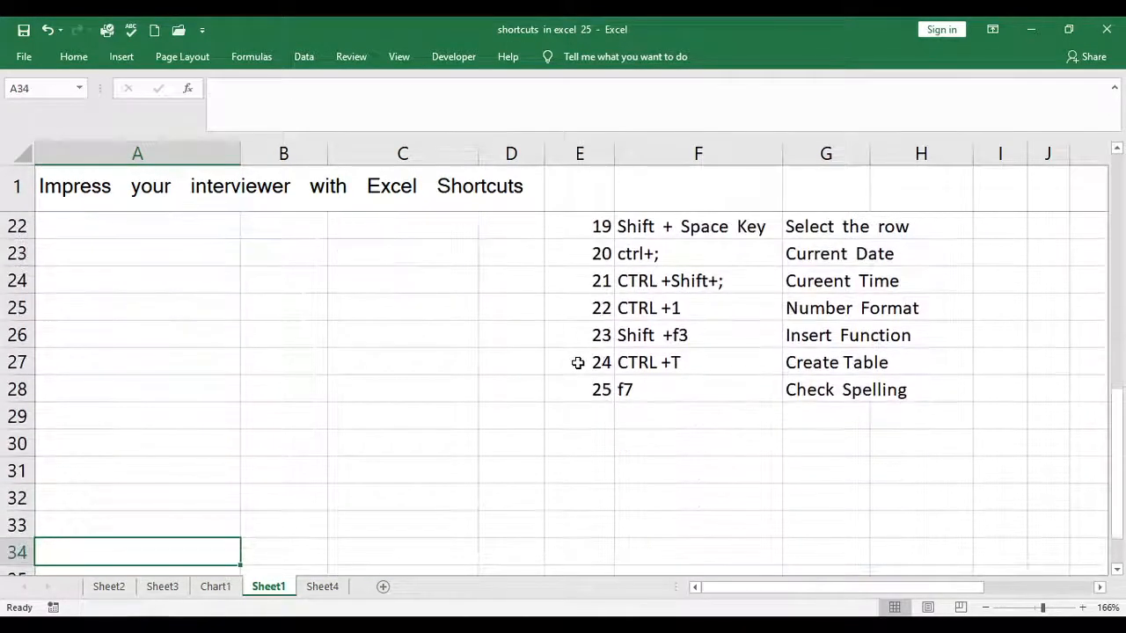
# Go back over the earlier rows from A34 and review the shortcut list again, ending at A29.
pyautogui.press('Up')
pyautogui.press('Up')
pyautogui.press('Up')
pyautogui.press('Up')
pyautogui.press('Up')
pyautogui.press('Up')
pyautogui.press('Up')
pyautogui.press('Up')
pyautogui.press('Up')
pyautogui.press('Up')
pyautogui.press('Up')
pyautogui.press('Up')
pyautogui.press('Up')
pyautogui.press('Up')
pyautogui.press('Up')
pyautogui.press('Up')
pyautogui.press('Up')
pyautogui.press('Up')
pyautogui.press('Up')
pyautogui.press('Up')
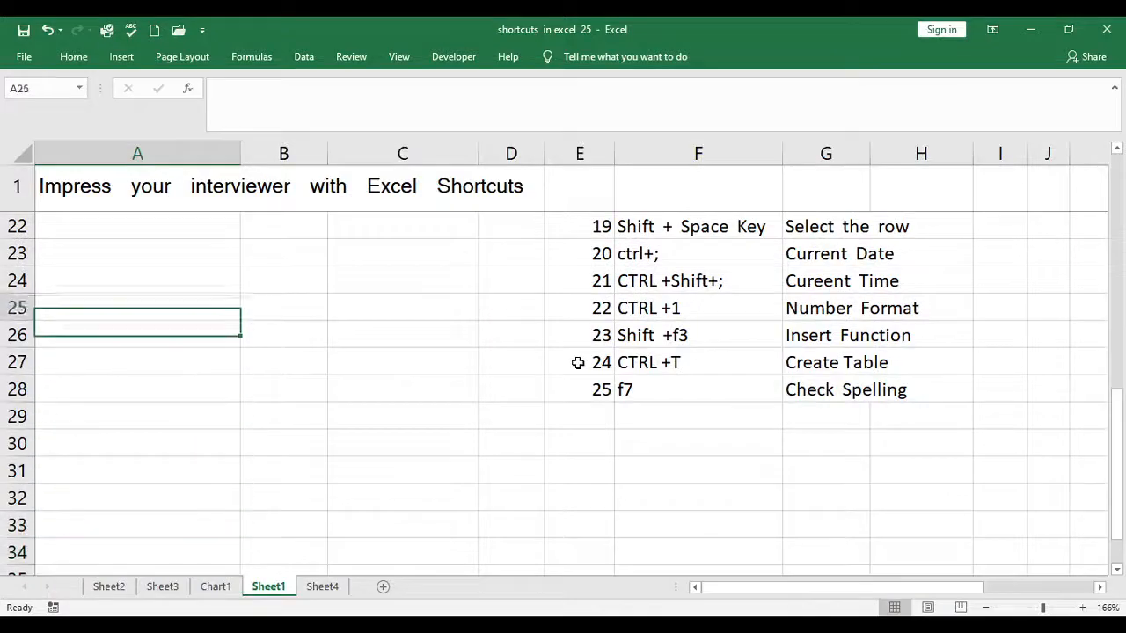
pyautogui.press('Up')
pyautogui.press('Up')
pyautogui.press('Up')
pyautogui.press('Up')
pyautogui.press('Up')
pyautogui.press('Up')
pyautogui.press('Up')
pyautogui.press('Up')
pyautogui.press('Down')
pyautogui.press('Down')
pyautogui.press('Down')
pyautogui.press('Down')
pyautogui.press('Down')
pyautogui.press('Down')
pyautogui.press('Down')
pyautogui.press('Down')
pyautogui.press('Down')
pyautogui.press('Down')
pyautogui.press('Down')
pyautogui.press('Down')
pyautogui.press('Down')
pyautogui.press('Down')
pyautogui.press('Down')
pyautogui.press('Down')
pyautogui.press('Down')
pyautogui.press('Down')
pyautogui.press('Down')
pyautogui.press('Down')
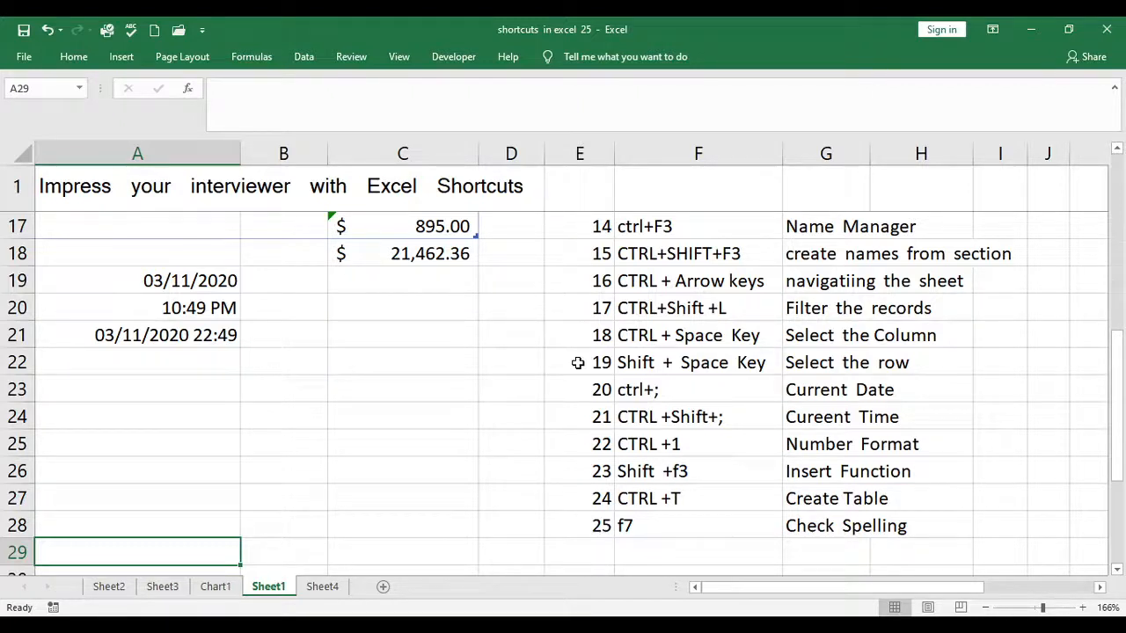
# Check the empty rows below the shortcut list as far as A42.
pyautogui.press('Down')
pyautogui.press('Down')
pyautogui.press('Down')
pyautogui.press('Down')
pyautogui.press('Down')
pyautogui.press('Down')
pyautogui.press('Down')
pyautogui.press('Down')
pyautogui.press('Down')
pyautogui.press('Down')
pyautogui.press('Down')
pyautogui.press('Down')
pyautogui.press('Down')
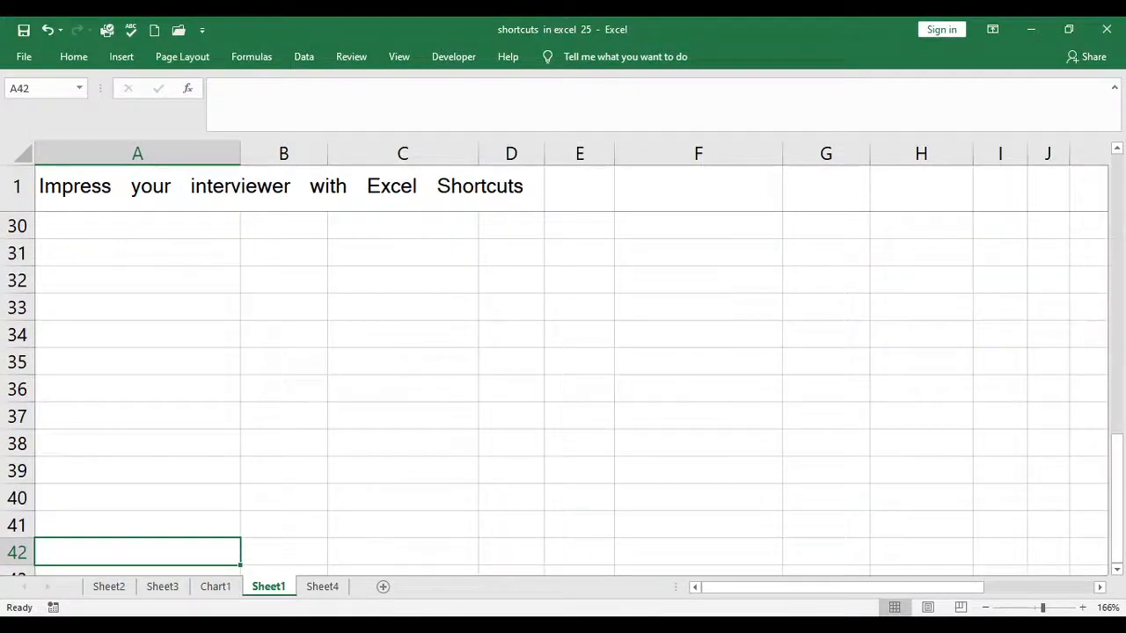
pyautogui.click(641, 622)
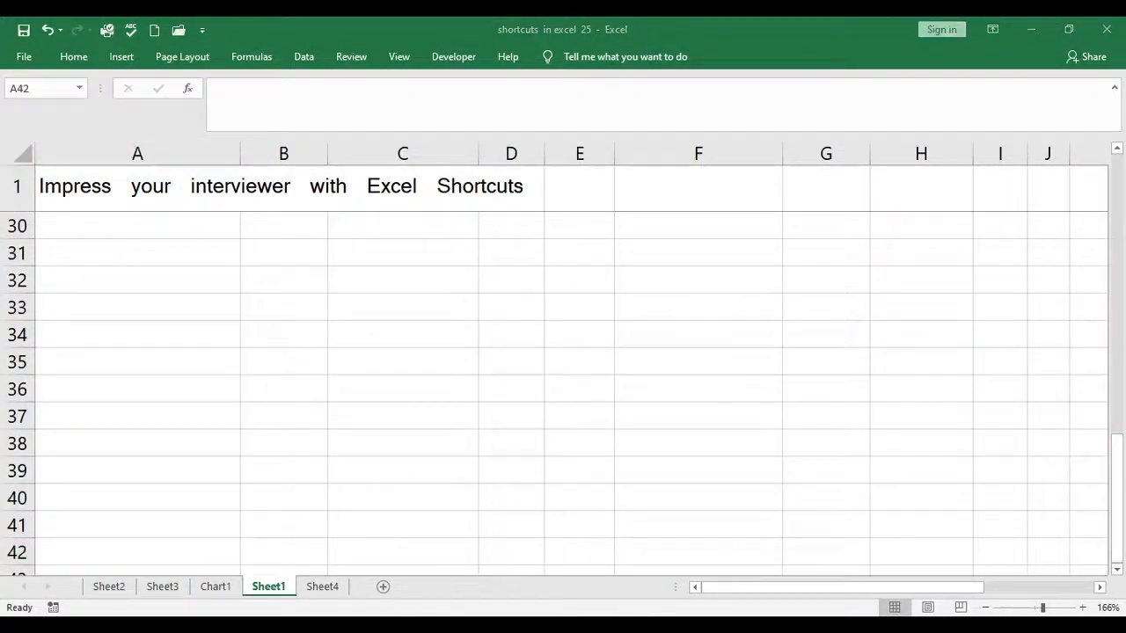